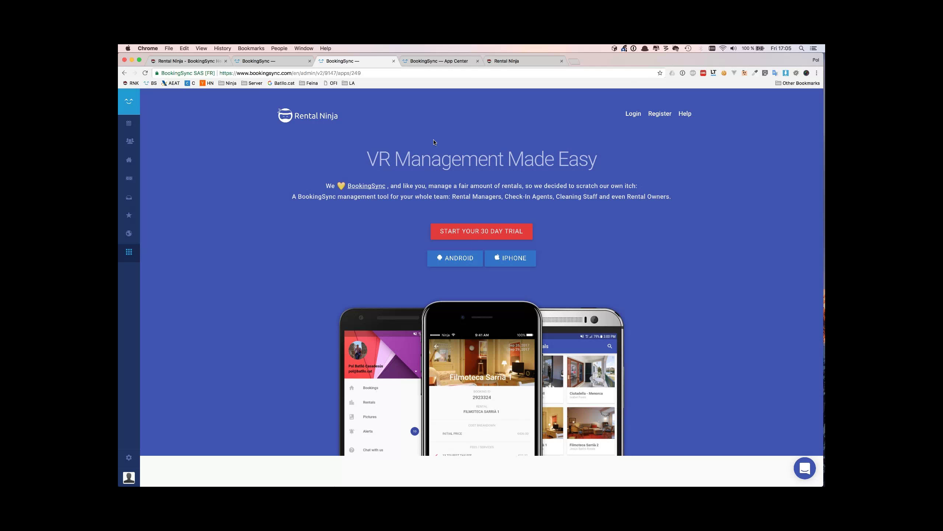
# Switch to BookingSync's Bookings Planning calendar and scroll down through all rentals' bookings
pyautogui.moveTo(139, 62)
pyautogui.click(268, 61)
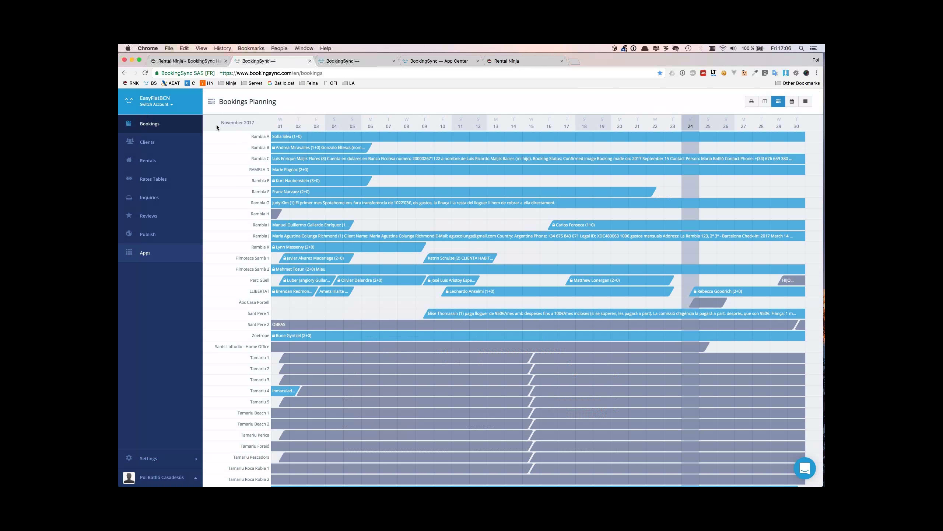
pyautogui.scroll(-10, 456, 221)
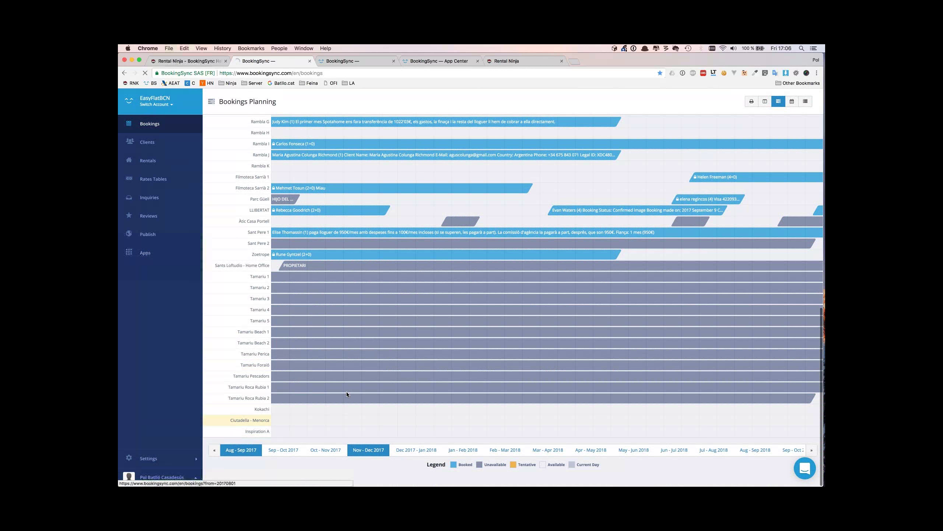
pyautogui.scroll(-5, 346, 392)
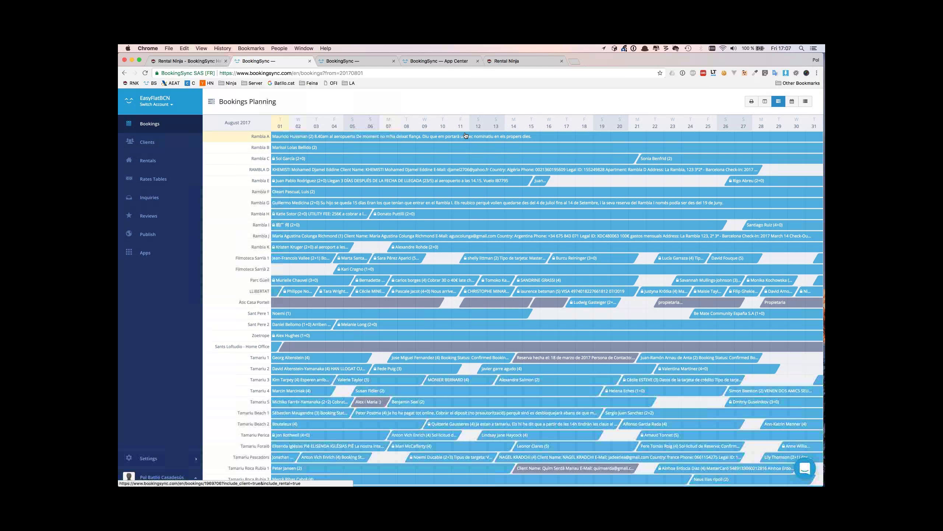
pyautogui.click(510, 63)
pyautogui.click(209, 62)
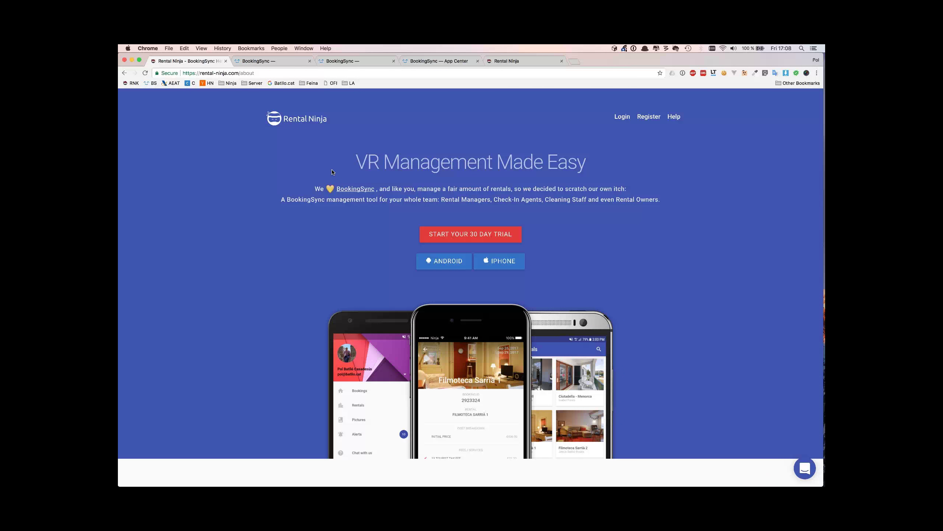
pyautogui.click(273, 62)
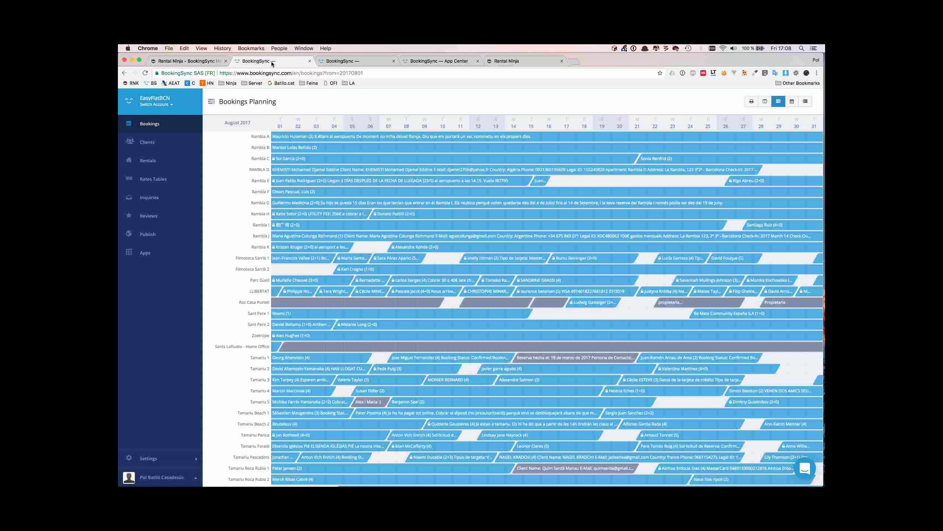
# Open Rental Ninja's listing in the BookingSync App Center, then return to the account's Apps tab
pyautogui.click(174, 256)
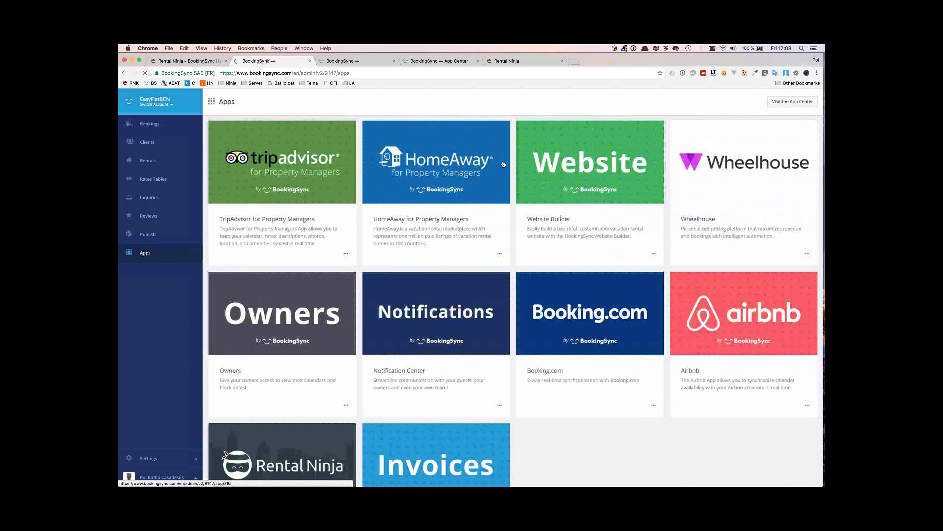
pyautogui.click(787, 104)
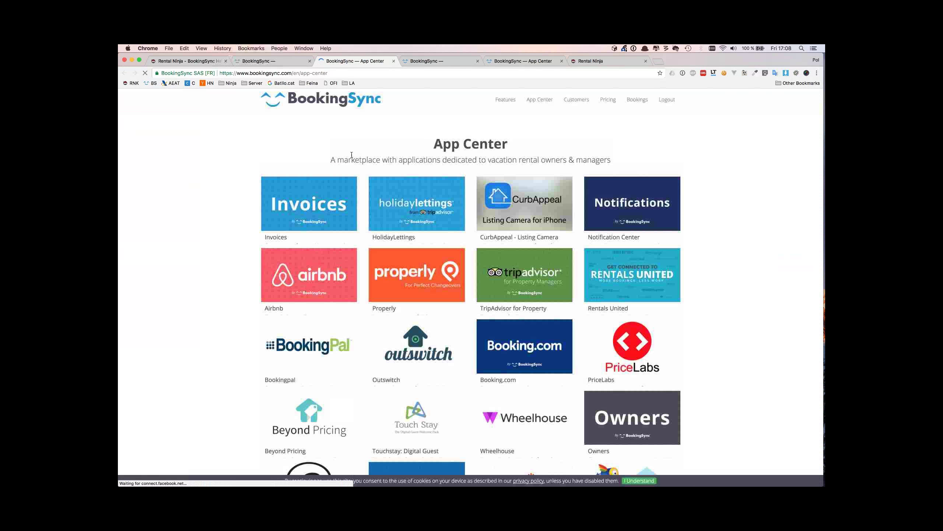
pyautogui.scroll(-5, 238, 249)
pyautogui.scroll(6, 239, 249)
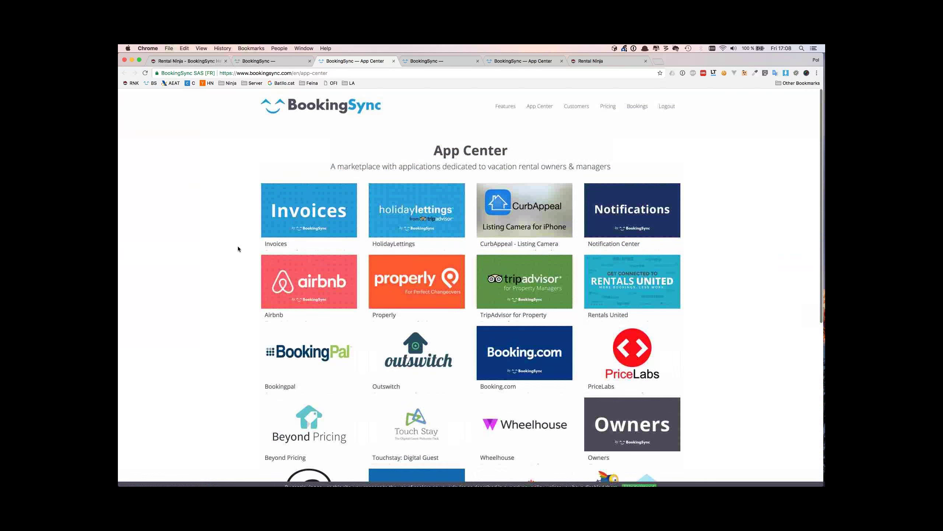
pyautogui.scroll(-4, 238, 249)
pyautogui.scroll(3, 238, 248)
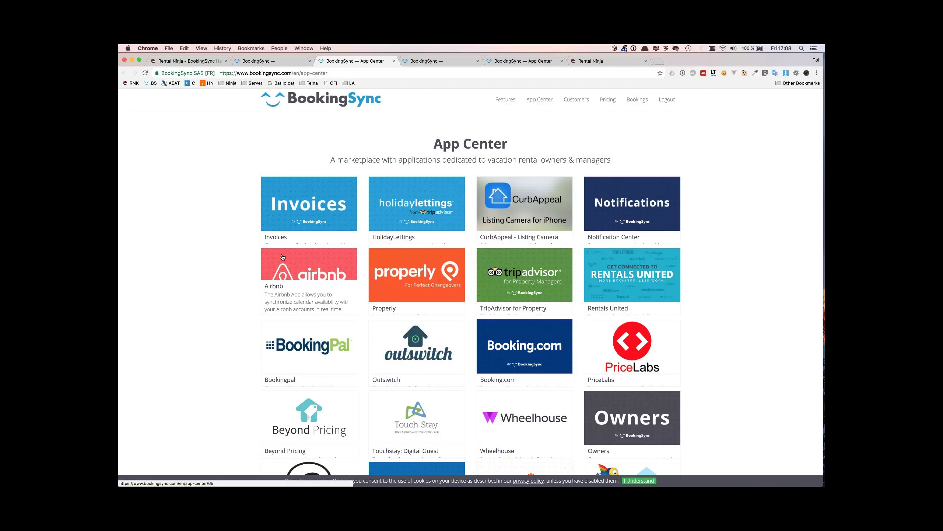
pyautogui.scroll(-4, 282, 257)
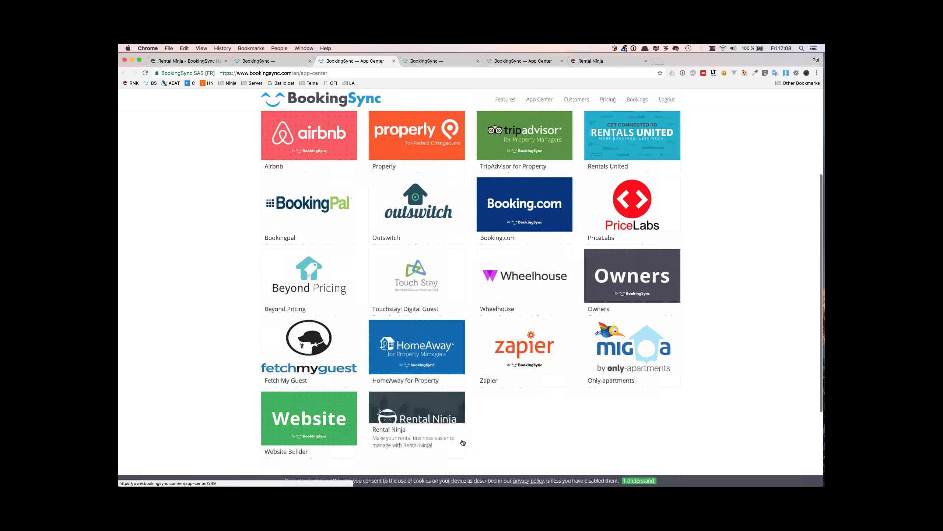
pyautogui.scroll(-1, 491, 421)
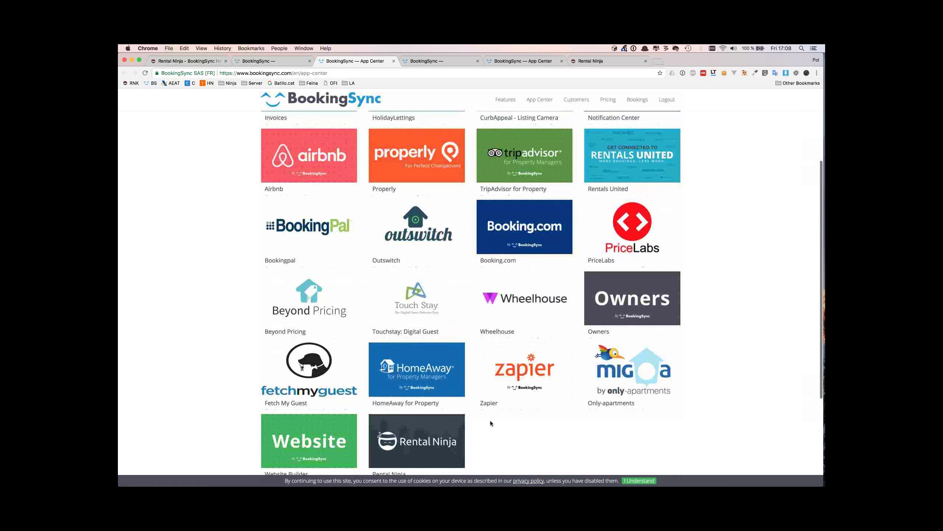
pyautogui.click(441, 427)
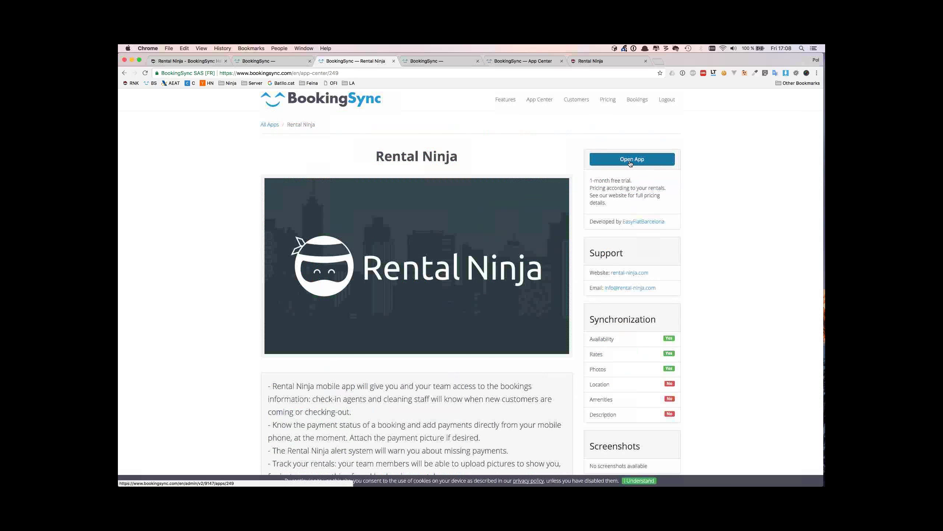
pyautogui.click(277, 62)
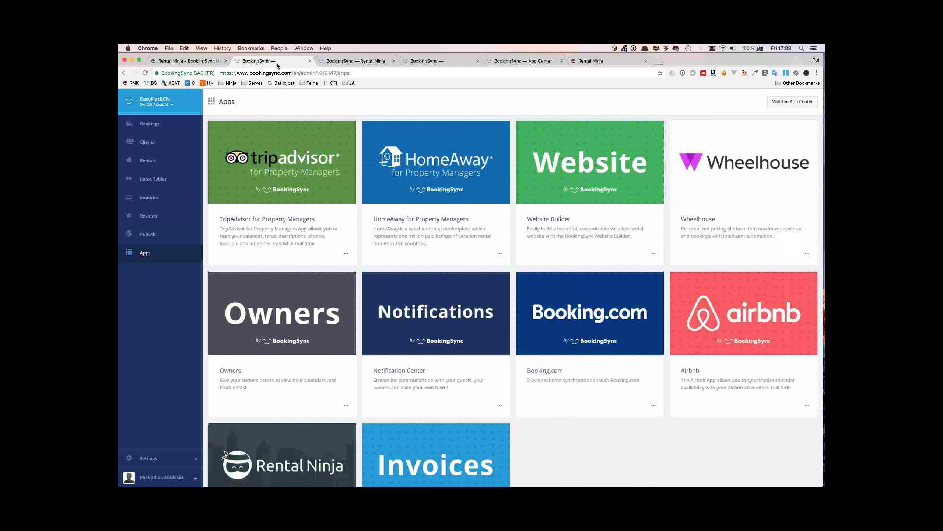
# Launch Rental Ninja POL LOCAL DEVELOPMENT from Private Apps and open its Register form
pyautogui.scroll(-7, 346, 307)
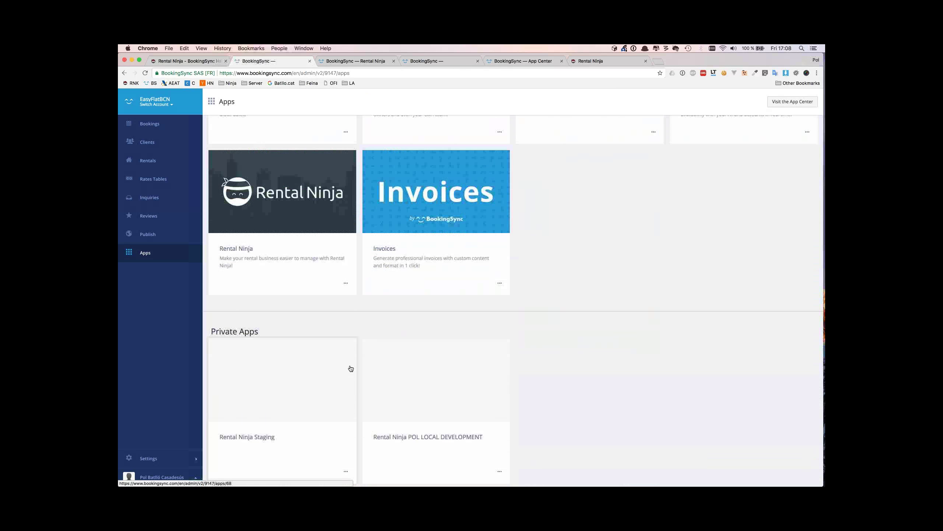
pyautogui.click(442, 392)
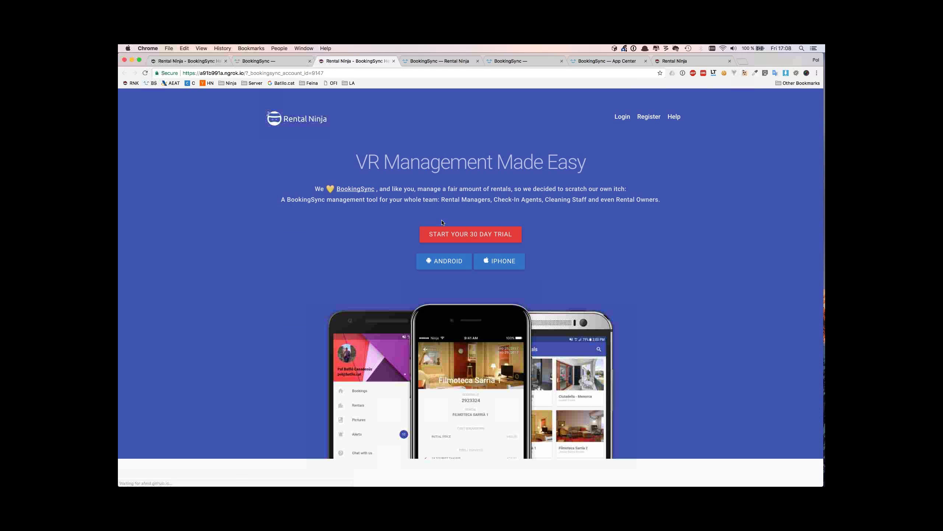
pyautogui.click(649, 117)
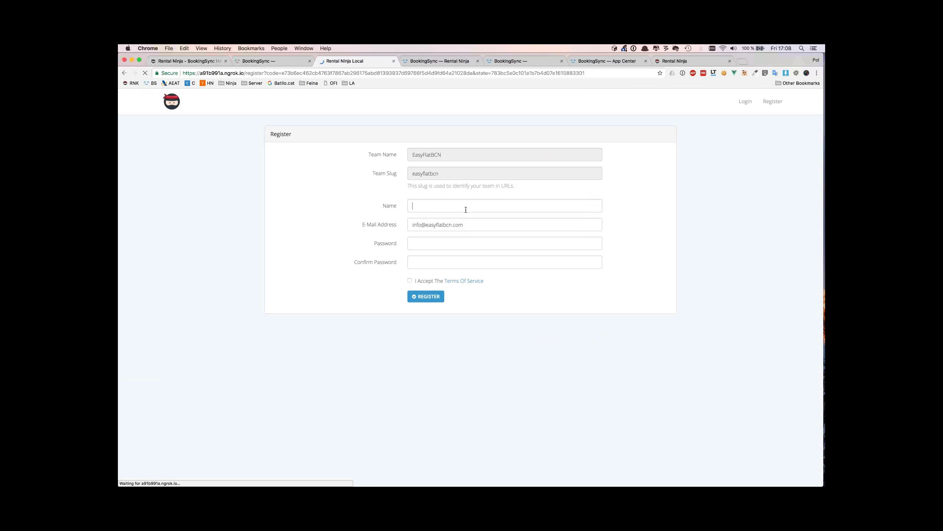
# Fill in the registering user's full name and e-mail address
pyautogui.click(466, 209)
pyautogui.write('Pol')
pyautogui.press('Tab')
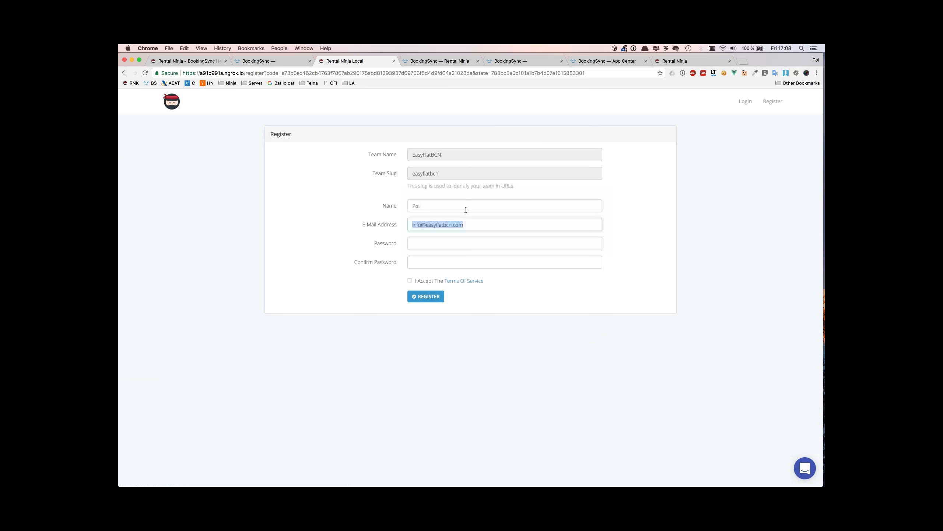
pyautogui.hotkey('shift', 'Tab')
pyautogui.press('Tab')
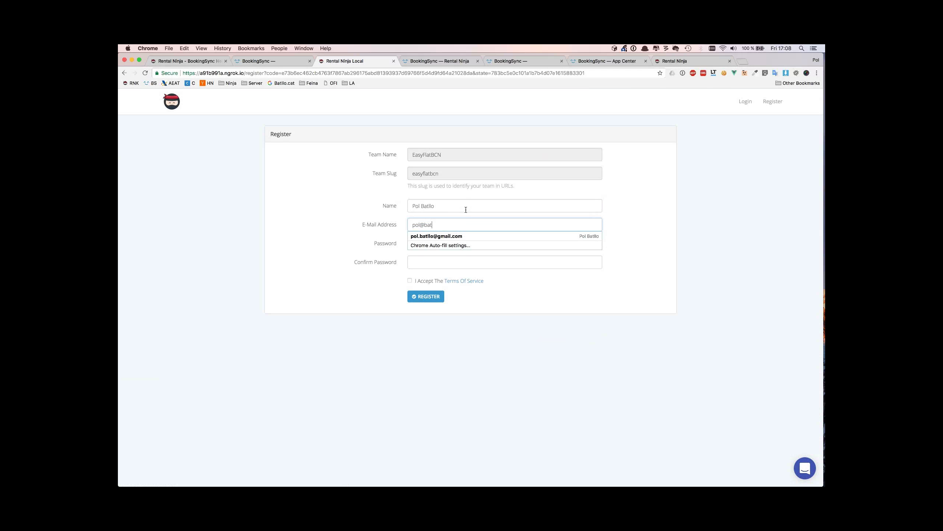
# Enter and confirm the password, accept the Terms, register, and decline saving the login
pyautogui.press('Tab')
pyautogui.write('secret')
pyautogui.press('Tab')
pyautogui.write('secret')
pyautogui.press('Tab')
pyautogui.click(421, 284)
pyautogui.press('Return')
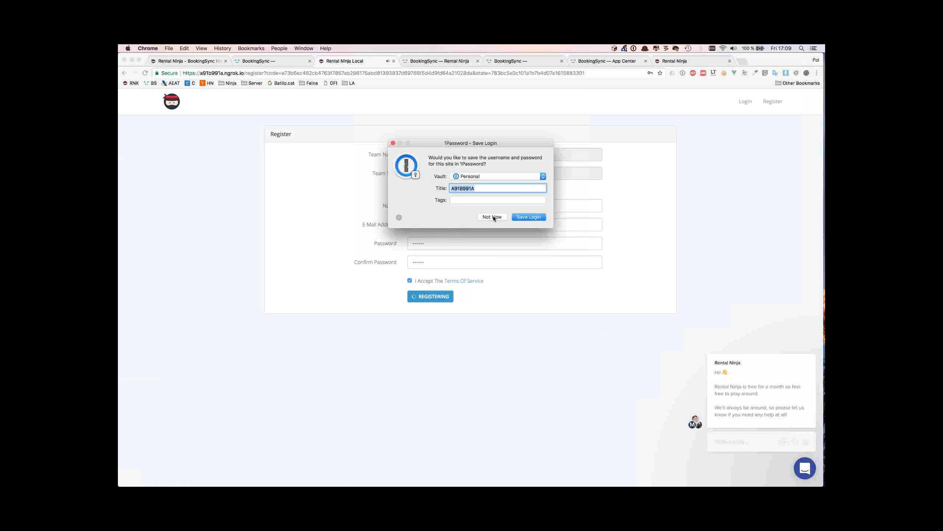
pyautogui.click(492, 217)
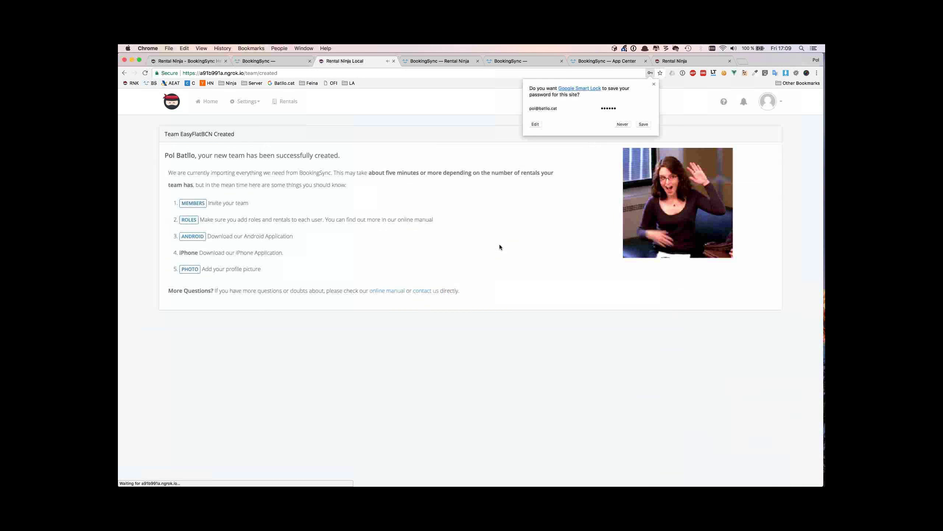
pyautogui.click(655, 84)
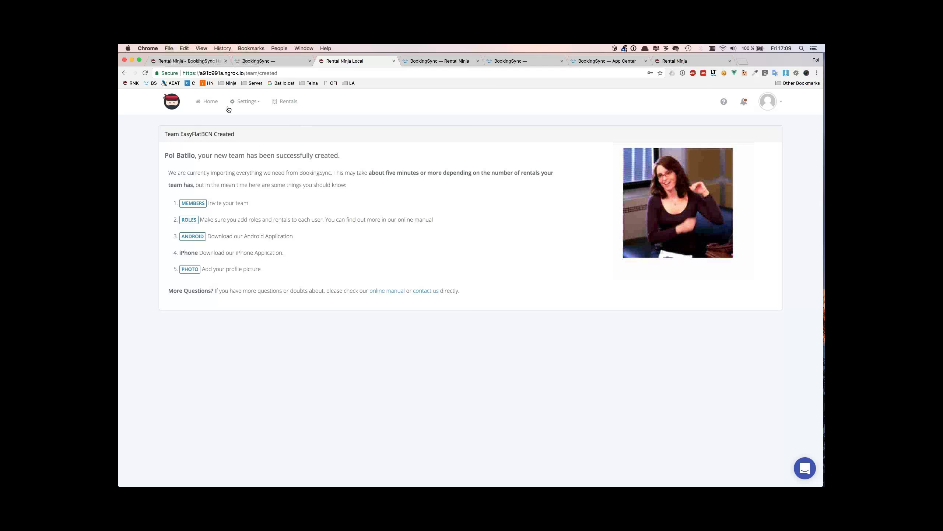
# Close the Rental Ninja Local tab, leaving BookingSync's Apps page showing
pyautogui.click(394, 61)
# Open Rental Ninja from BookingSync and log in with the team e-mail and password, declining password saving
pyautogui.click(242, 185)
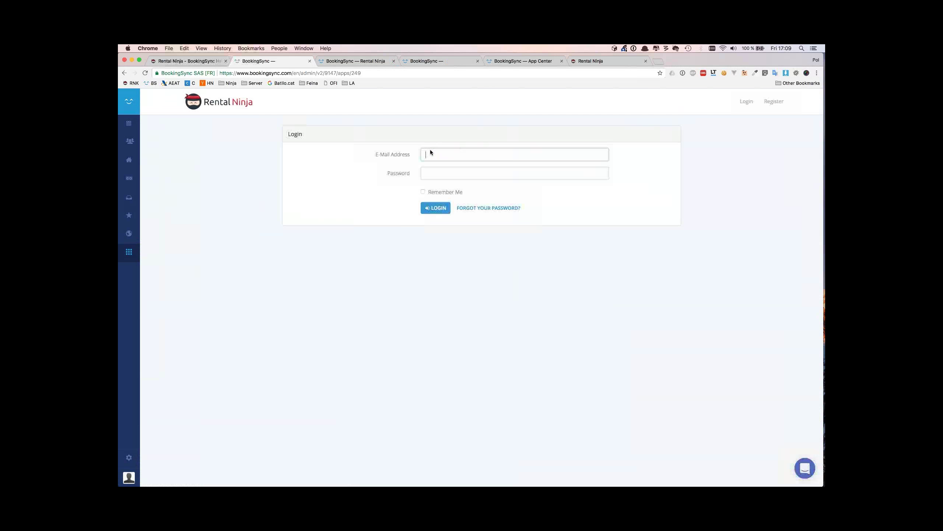
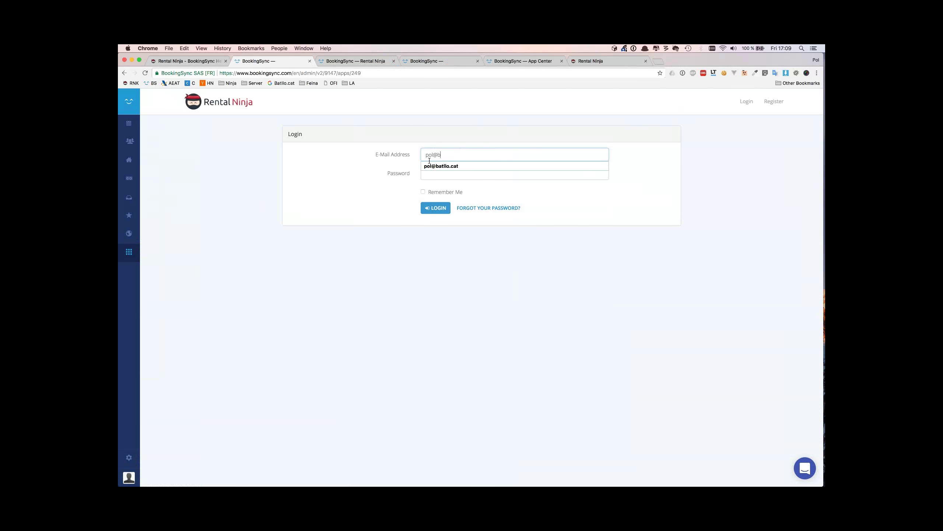
pyautogui.press('Down')
pyautogui.press('Tab')
pyautogui.write('**********')
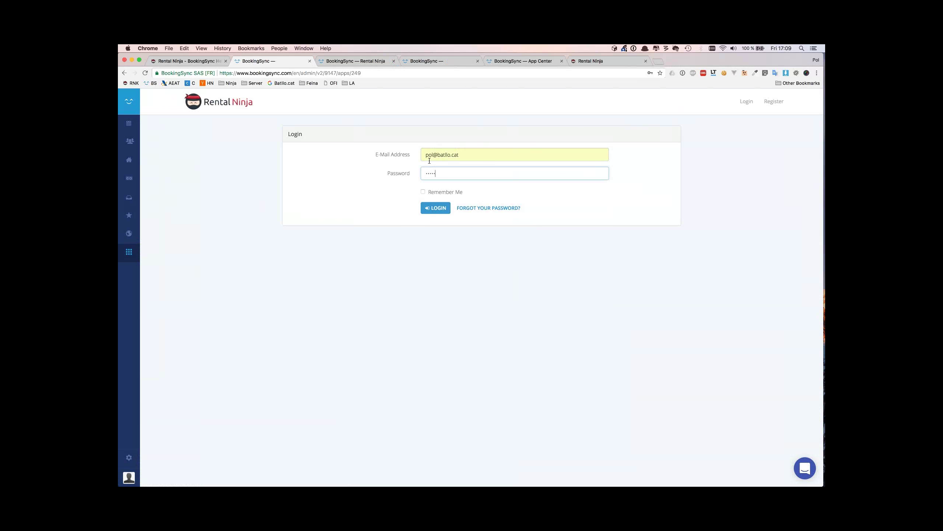
pyautogui.press('super+a')
pyautogui.write('****')
pyautogui.press('Tab')
pyautogui.click(430, 207)
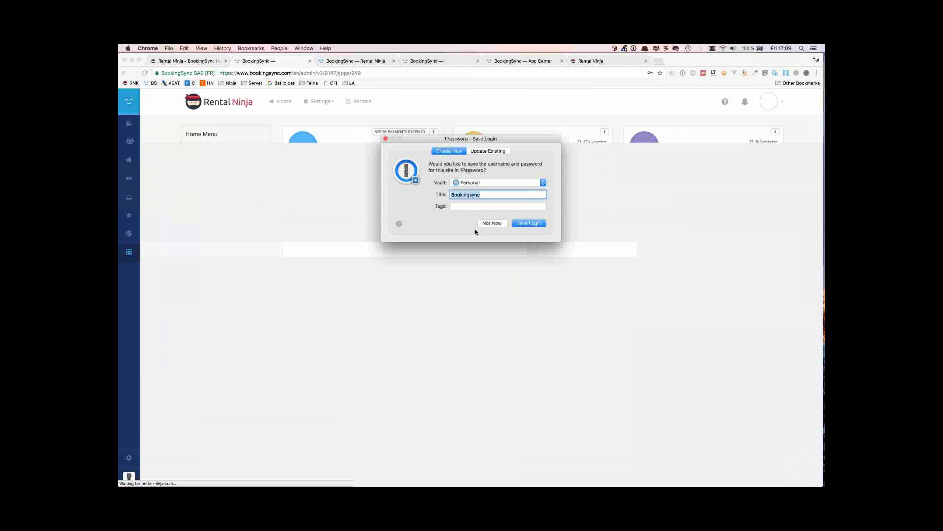
pyautogui.click(488, 222)
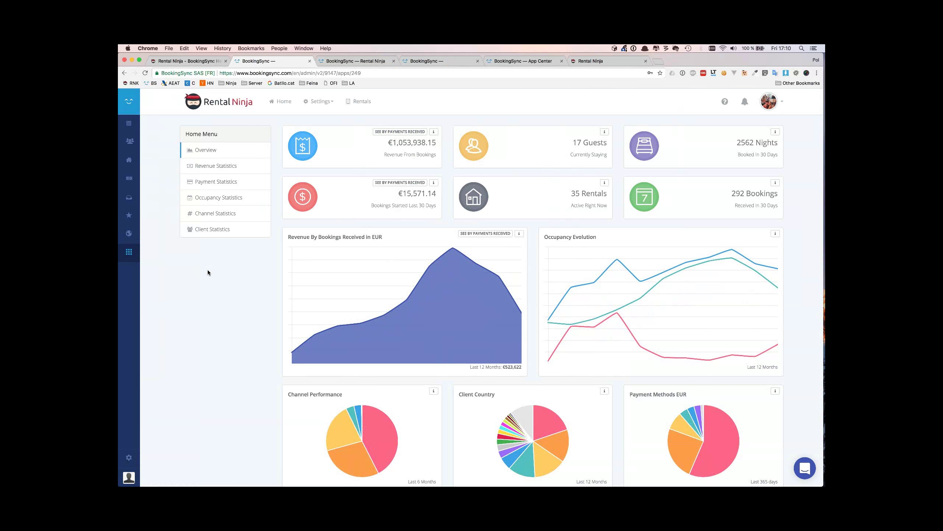
pyautogui.click(321, 101)
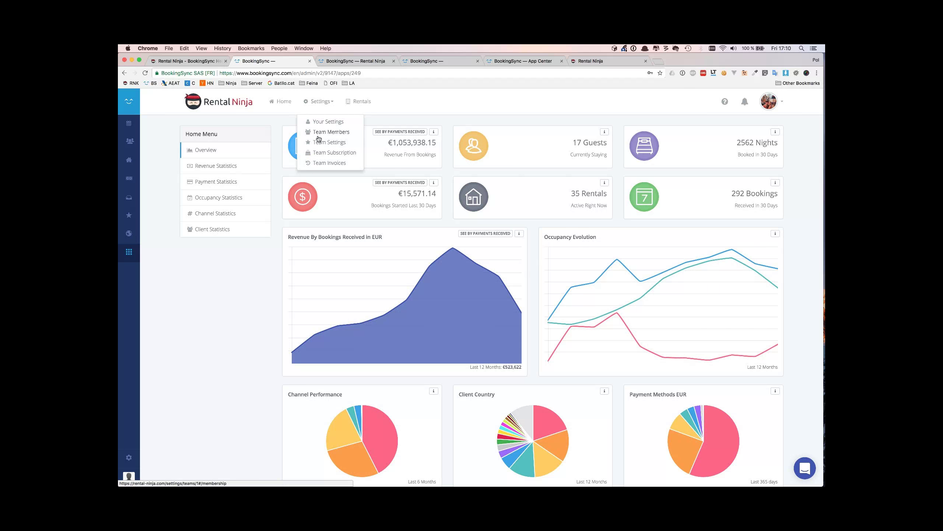
# In Team Members, open the second member's Administrator role editor and close it unchanged
pyautogui.click(319, 134)
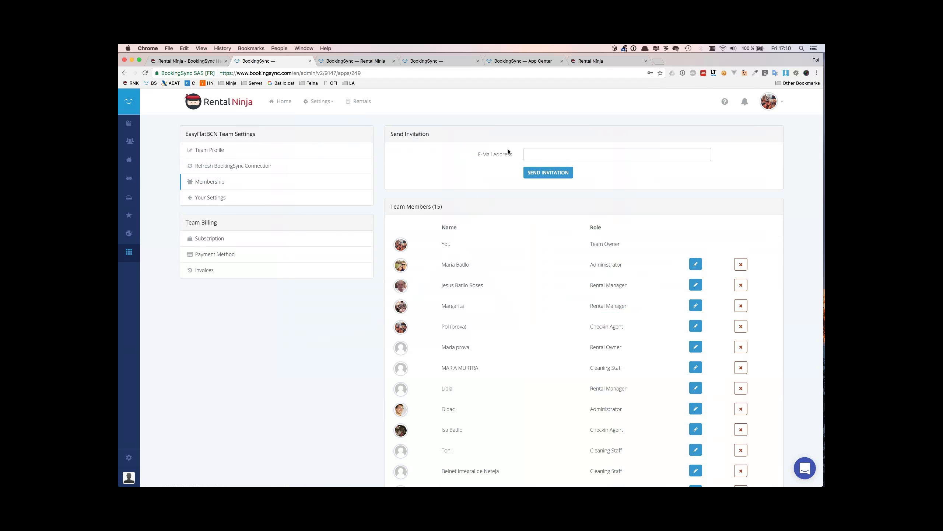
pyautogui.tripleClick(464, 265)
pyautogui.doubleClick(598, 265)
pyautogui.click(691, 264)
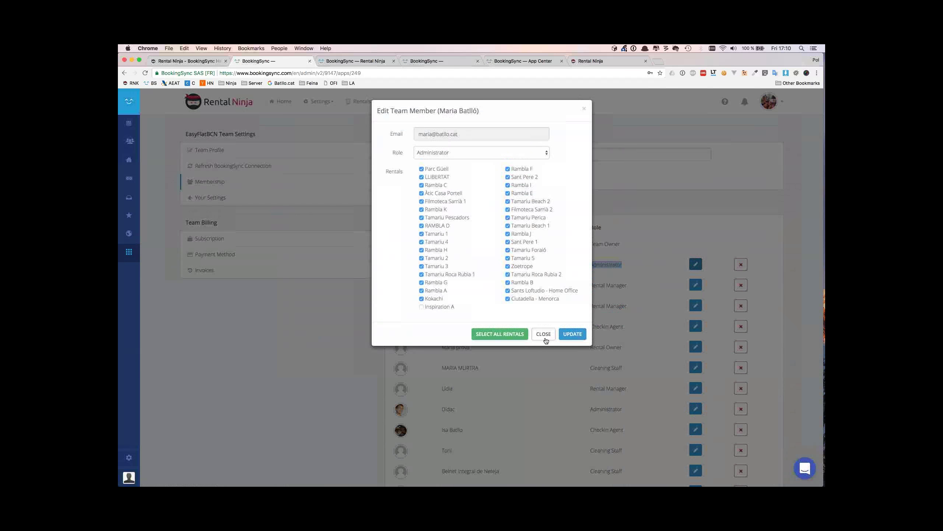
pyautogui.click(544, 335)
pyautogui.click(553, 157)
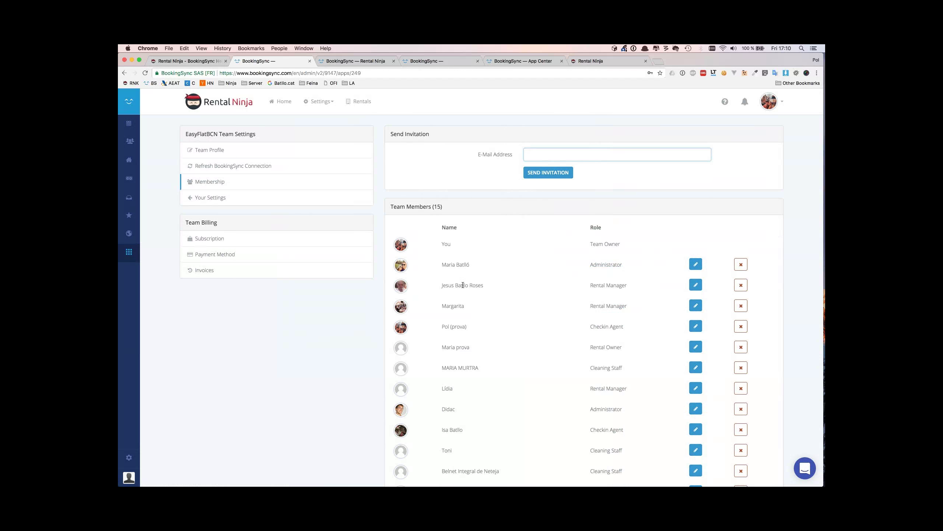
# Check the administrator member's Role list, keeping Administrator, and close the dialog unchanged
pyautogui.moveTo(437, 268); pyautogui.dragTo(649, 269)
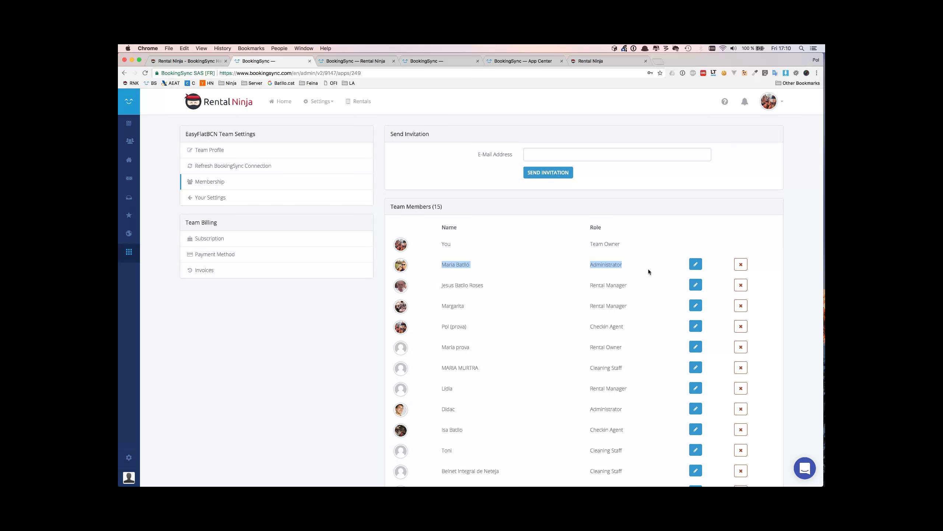
pyautogui.click(695, 264)
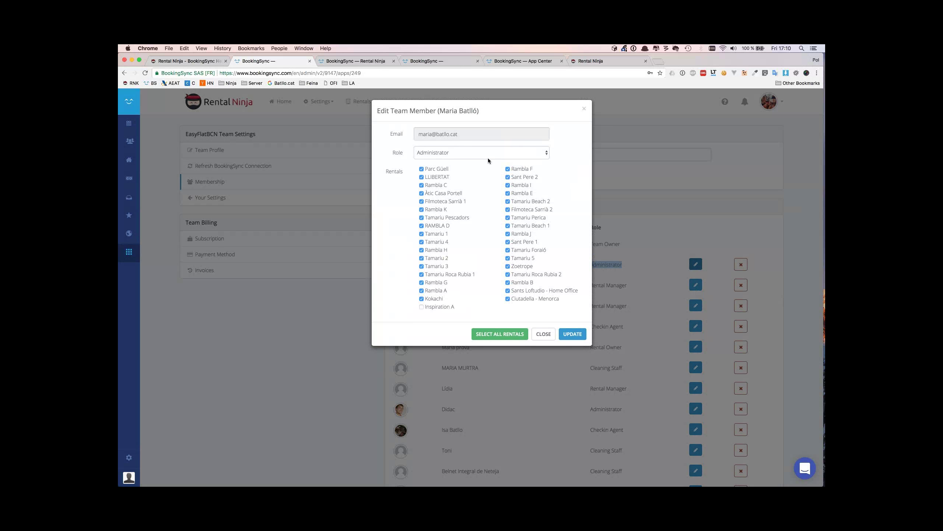
pyautogui.click(486, 157)
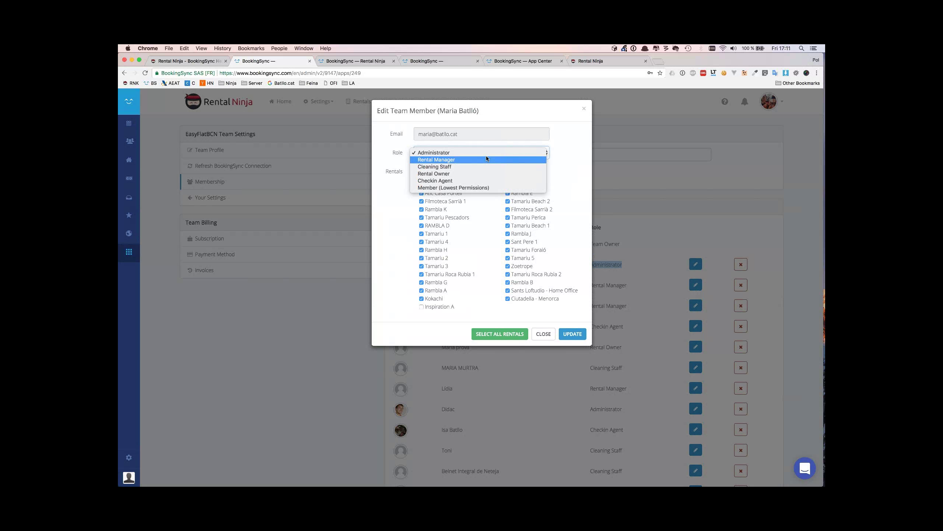
pyautogui.click(576, 230)
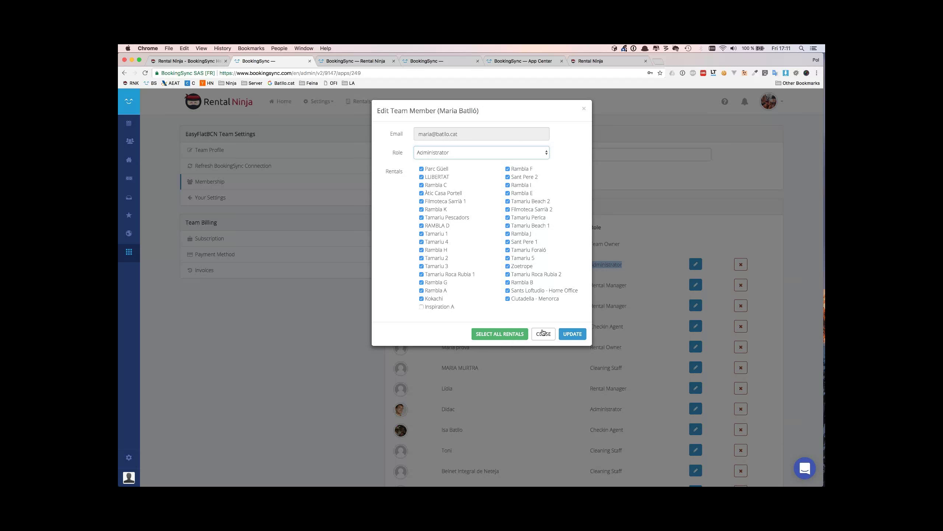
pyautogui.click(538, 331)
# Inspect a cleaning staff member's edit dialog without changes, then show all open windows
pyautogui.scroll(-3, 537, 329)
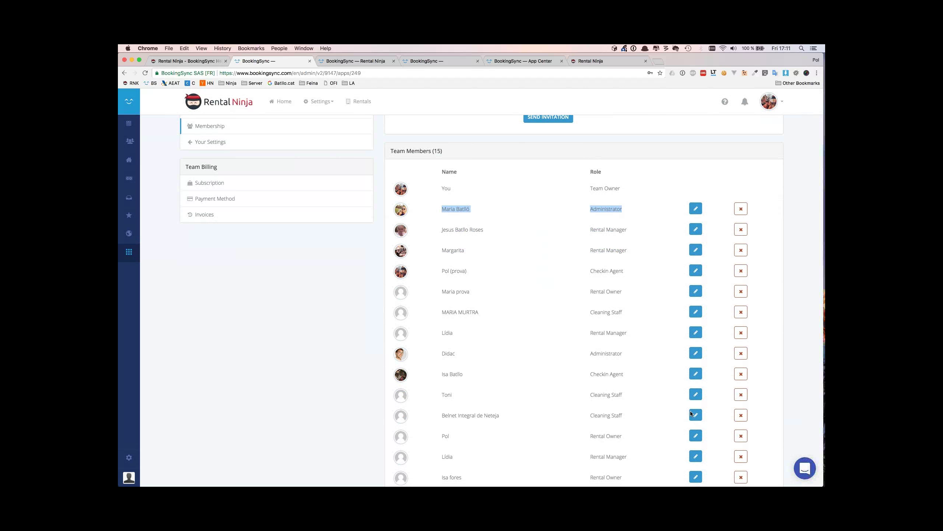
pyautogui.click(695, 413)
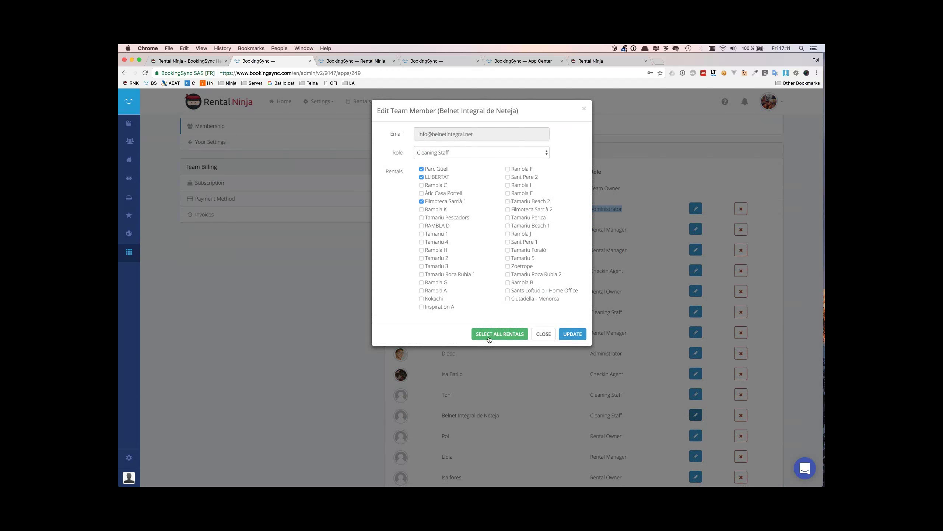
pyautogui.click(535, 334)
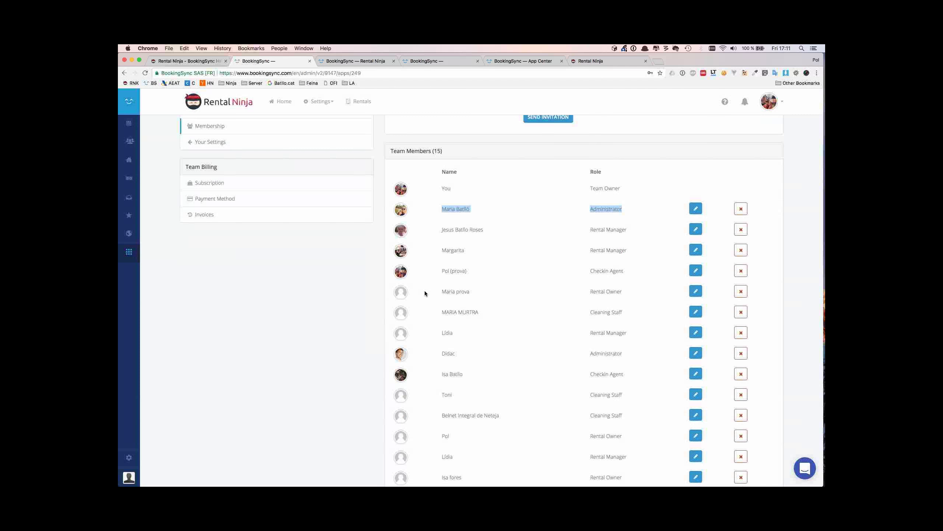
pyautogui.click(436, 286)
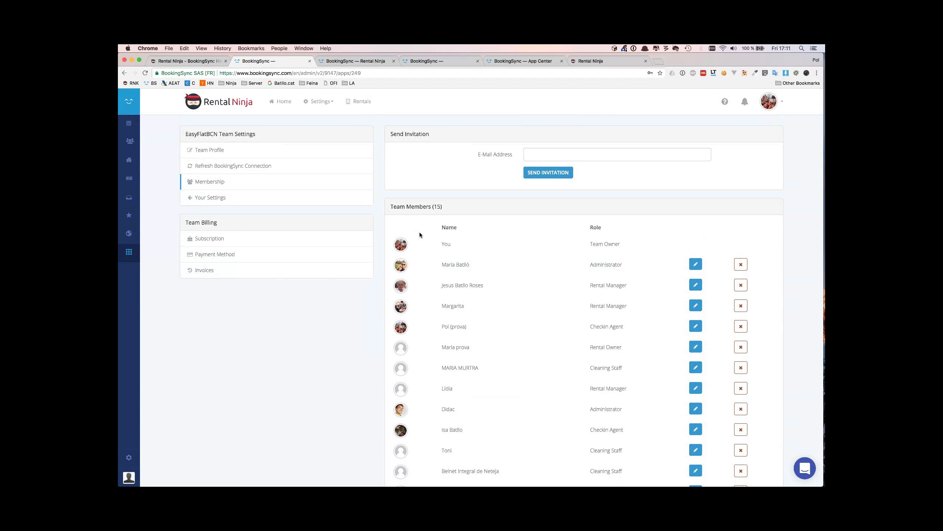
pyautogui.hotkey('ctrl', 'Up')
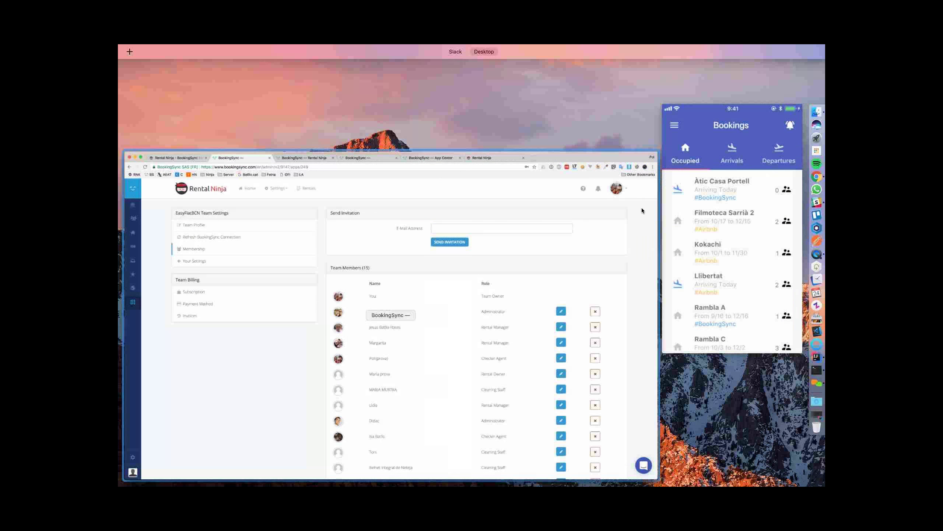
# Activate the phone mirroring window and scroll through the Occupied bookings list
pyautogui.click(715, 204)
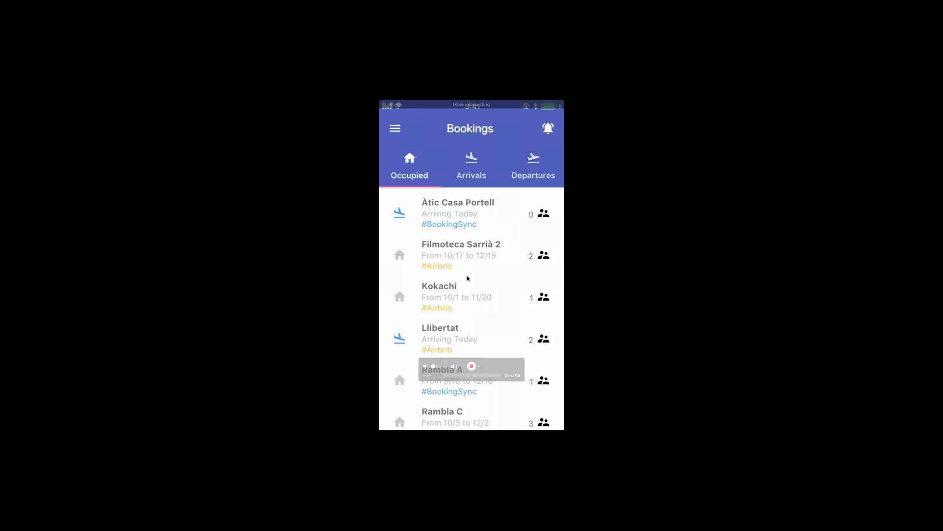
pyautogui.click(447, 285)
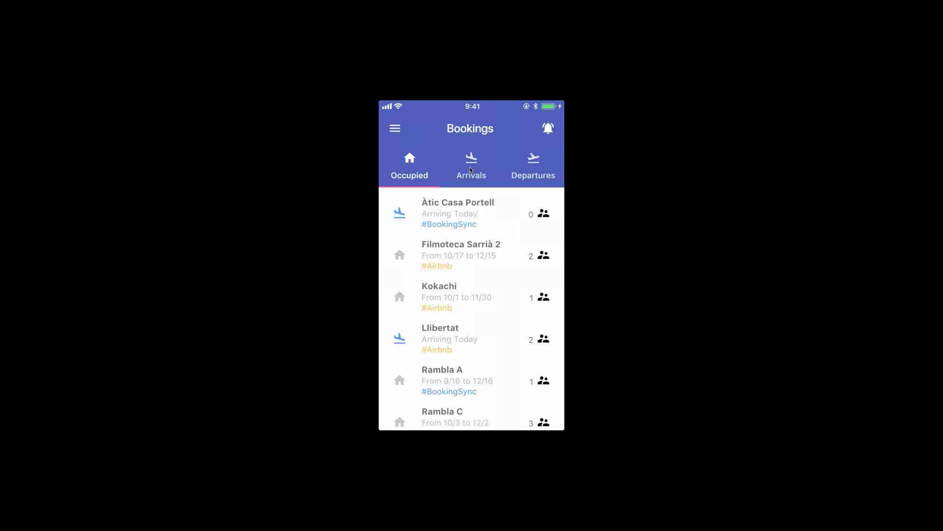
pyautogui.scroll(-10, 470, 170)
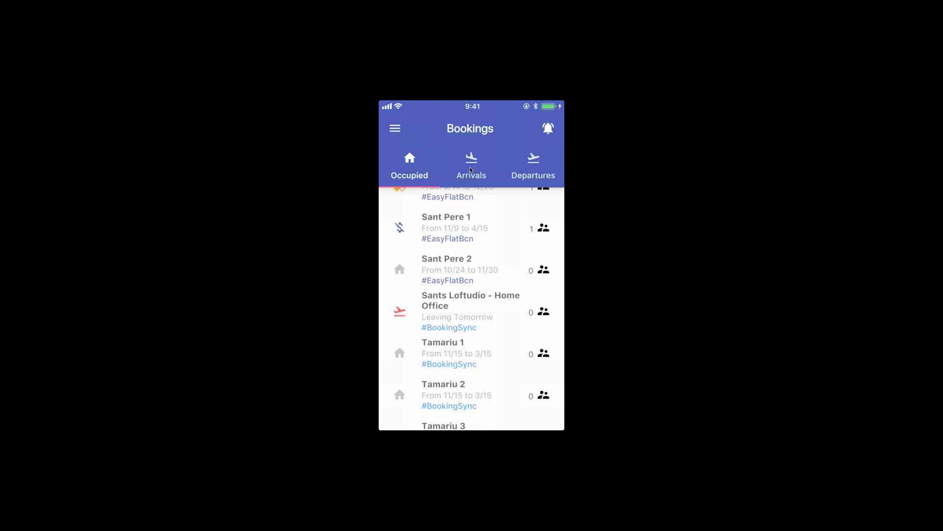
pyautogui.scroll(5, 470, 170)
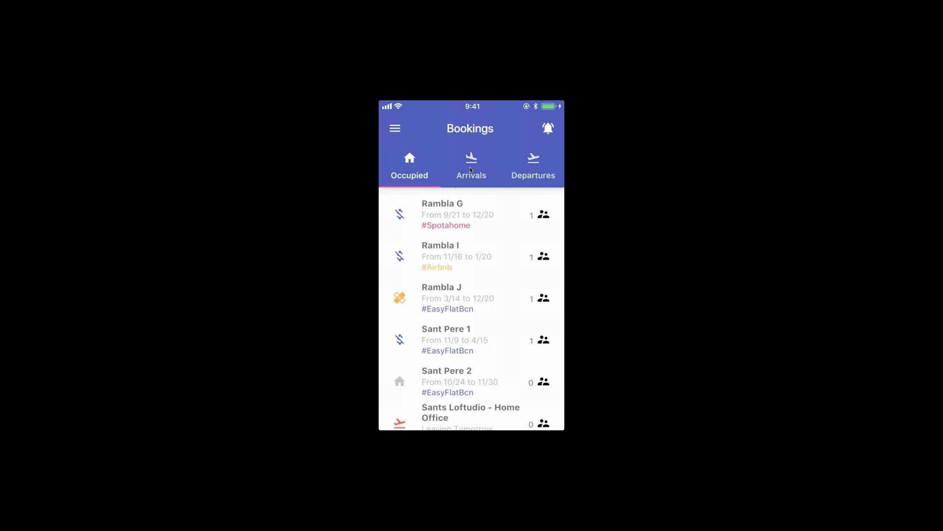
# From Arrivals, open Rambla C's Details and scroll to the €2,854.95 total
pyautogui.click(470, 169)
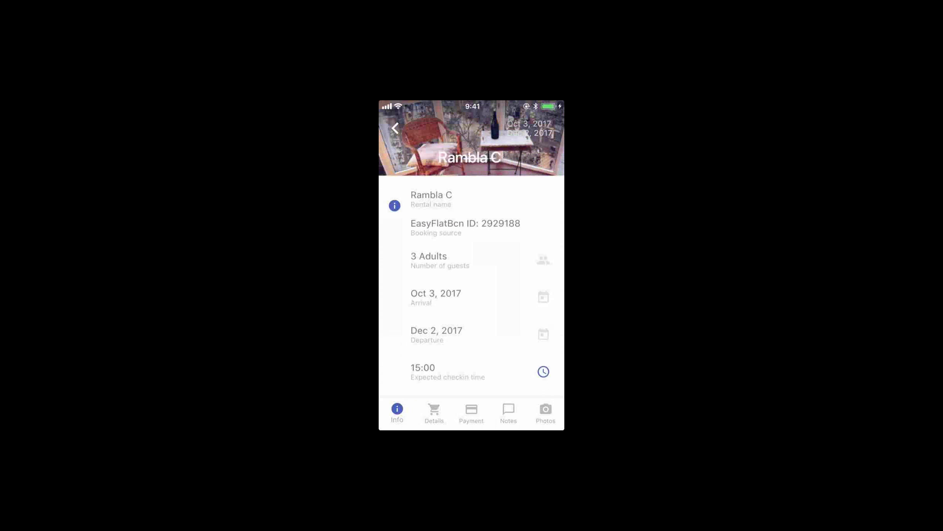
pyautogui.click(434, 413)
pyautogui.scroll(-3, 472, 271)
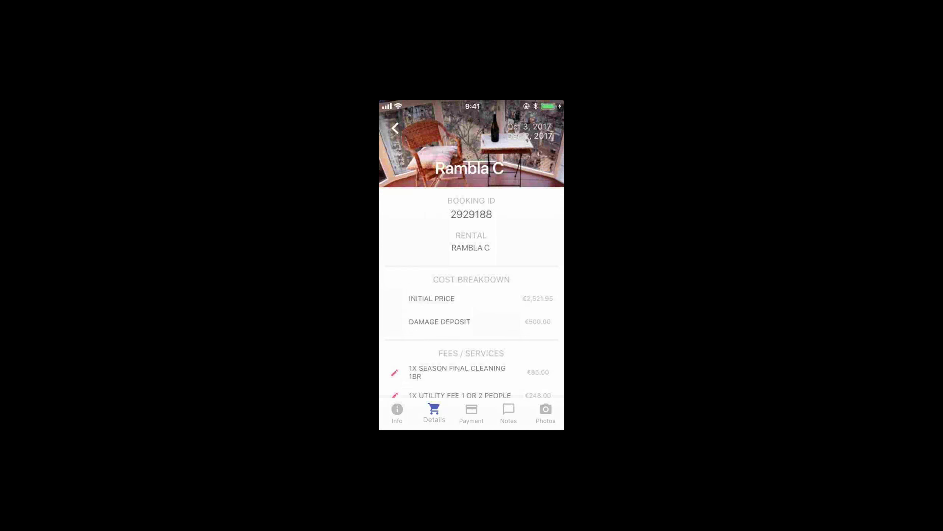
pyautogui.scroll(-3, 472, 267)
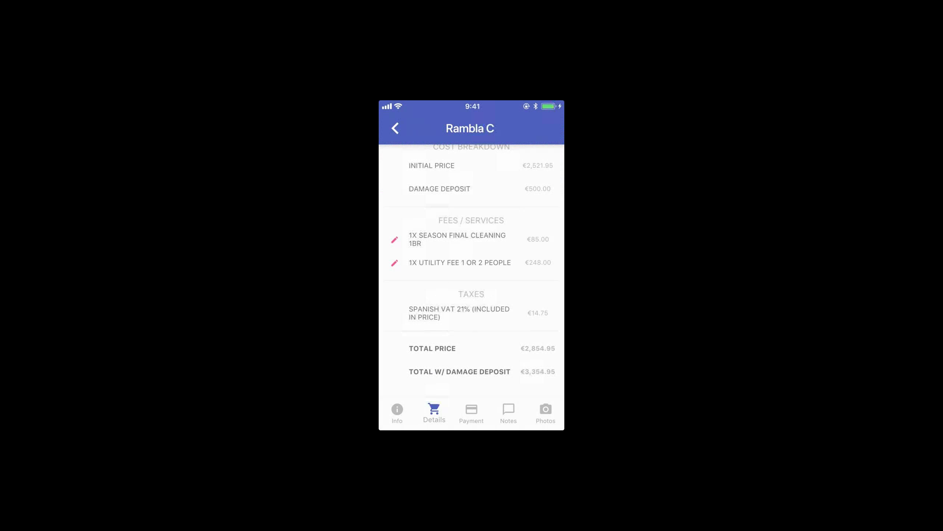
# Cancel a Rambla C fee edit unchanged, then view its Payment tab showing 100% paid
pyautogui.click(394, 240)
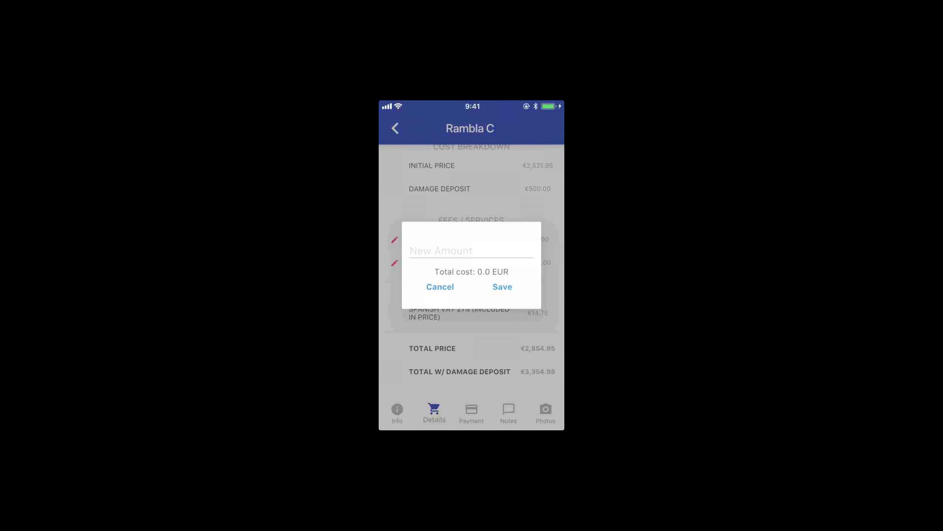
pyautogui.click(440, 287)
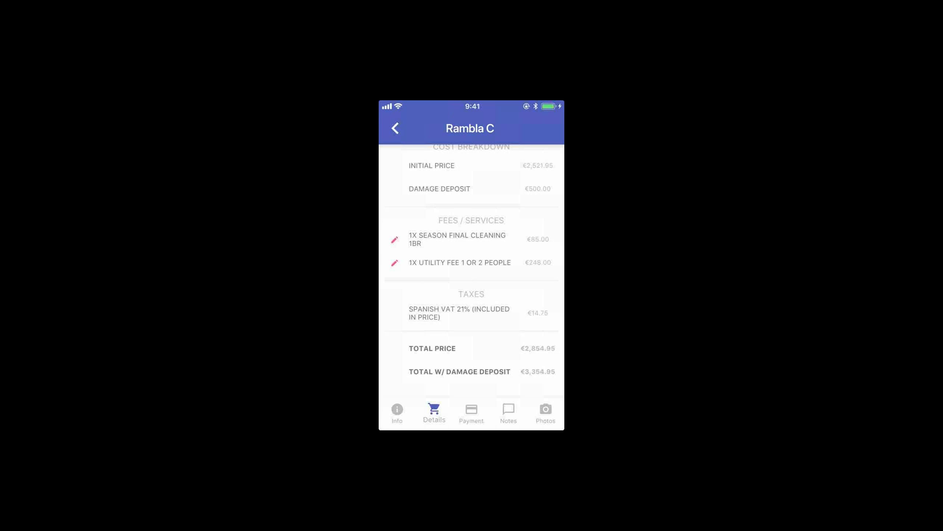
pyautogui.scroll(-1, 471, 261)
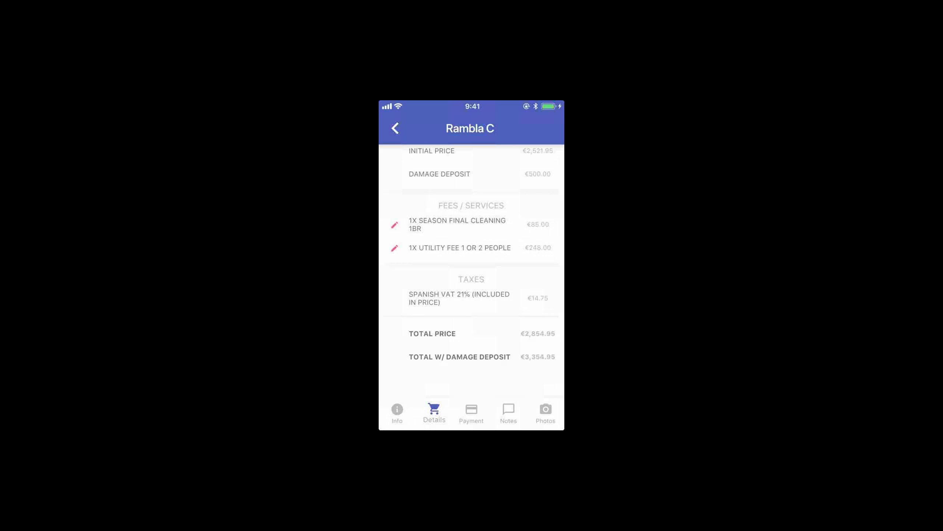
pyautogui.scroll(10, 471, 260)
pyautogui.click(472, 412)
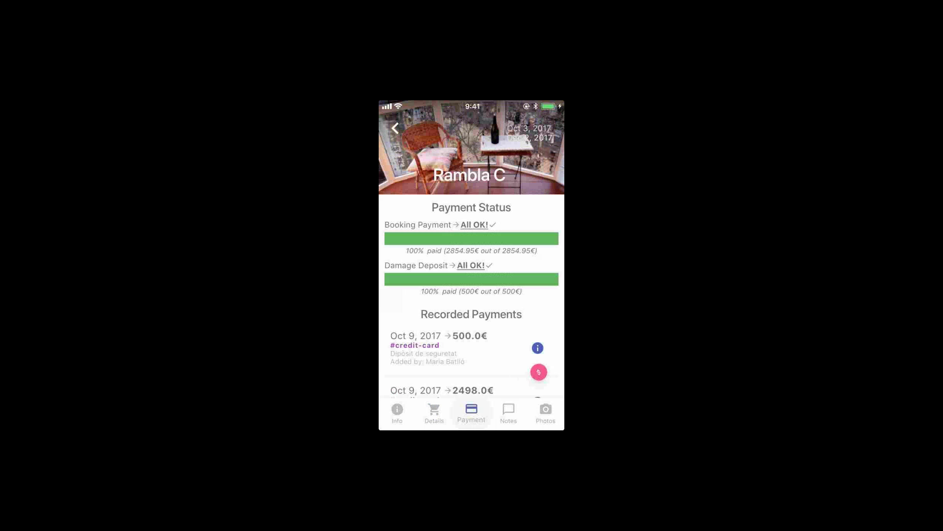
# Scroll through Rambla C's Payment tab to check its fully paid status and recorded payments
pyautogui.scroll(-3, 471, 260)
pyautogui.scroll(2, 471, 260)
pyautogui.scroll(1, 472, 260)
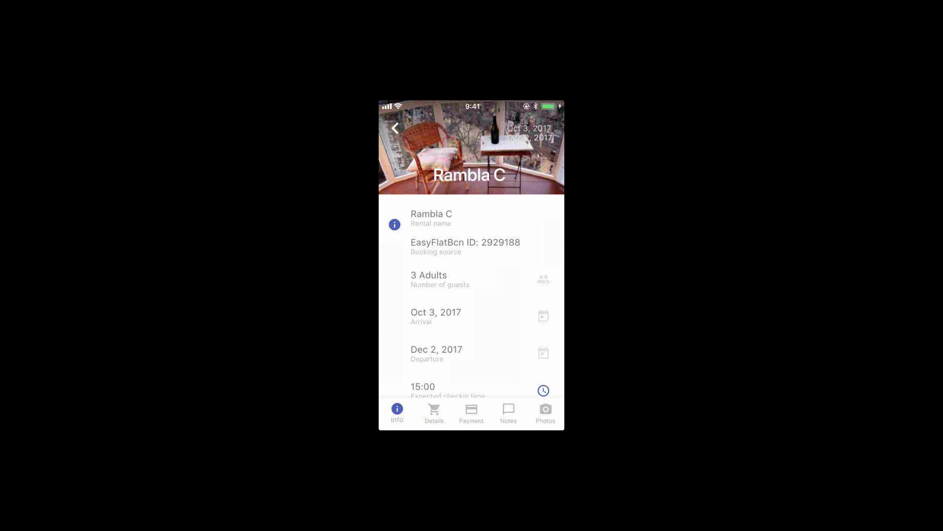
# Read through Rambla C's booking notes, then view the booking's pictures
pyautogui.scroll(-15, 472, 267)
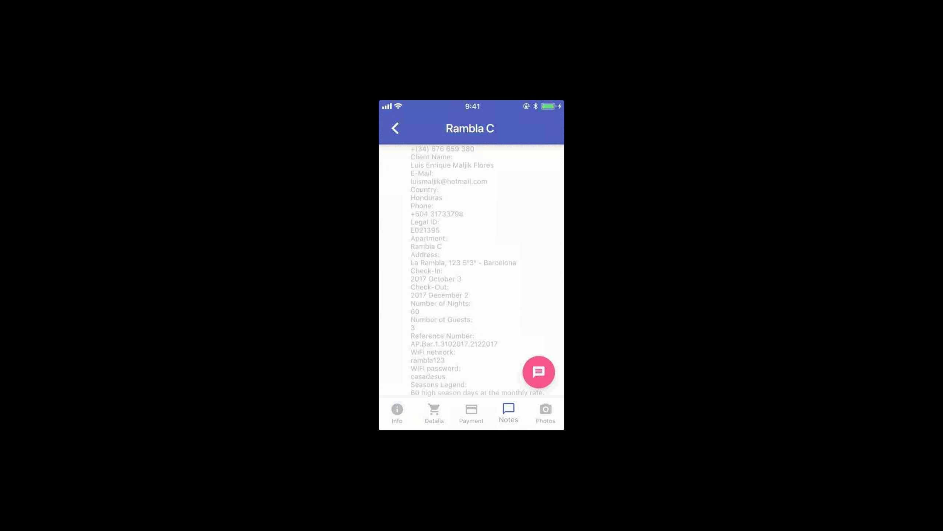
pyautogui.scroll(15, 471, 268)
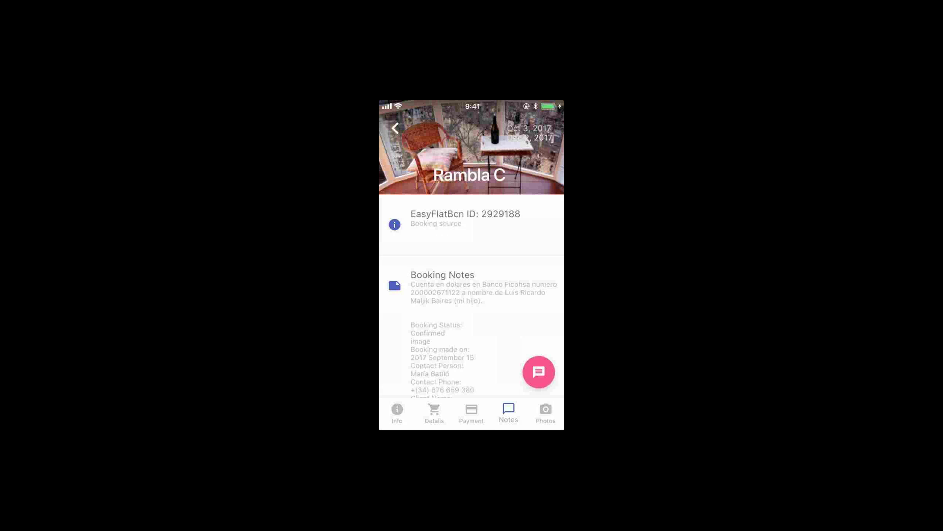
pyautogui.click(545, 413)
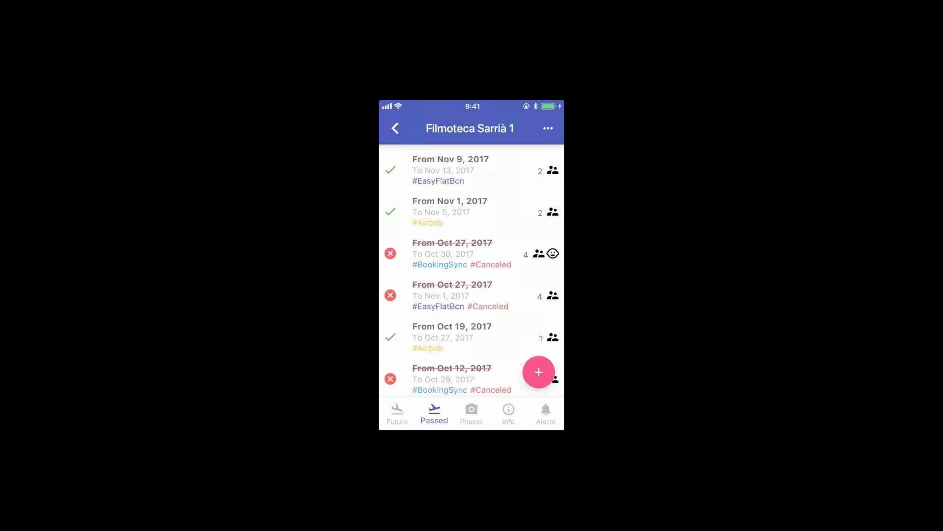
# Start a block-dates form for Filmoteca Sarrià 1, then close it without saving
pyautogui.scroll(-15, 472, 272)
pyautogui.scroll(15, 471, 272)
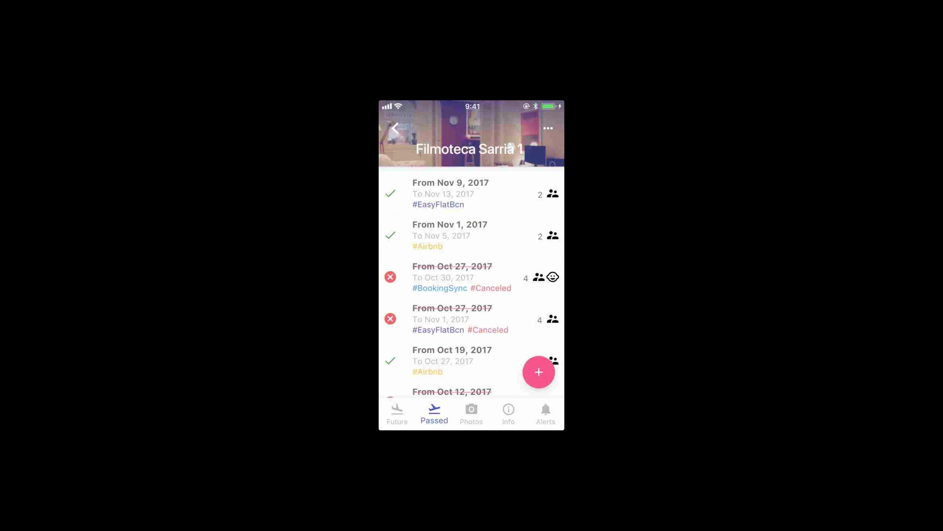
pyautogui.click(453, 361)
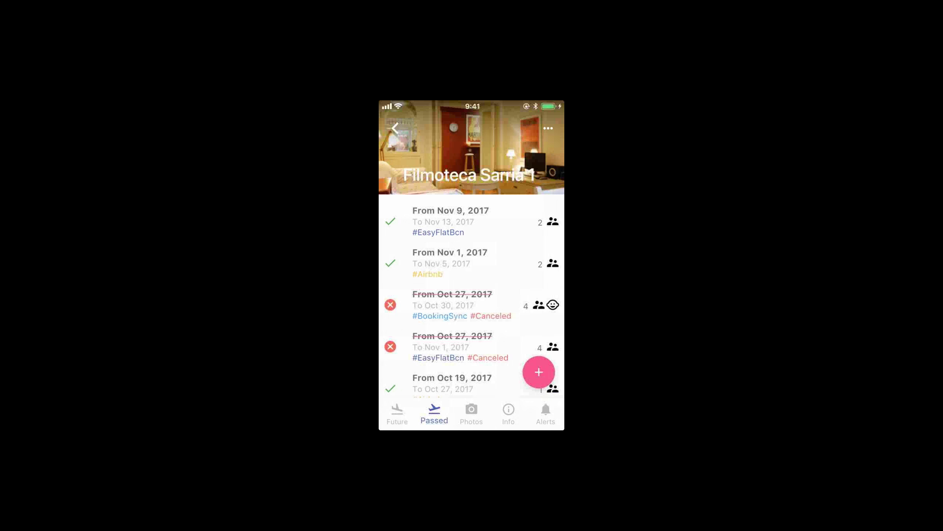
pyautogui.click(538, 372)
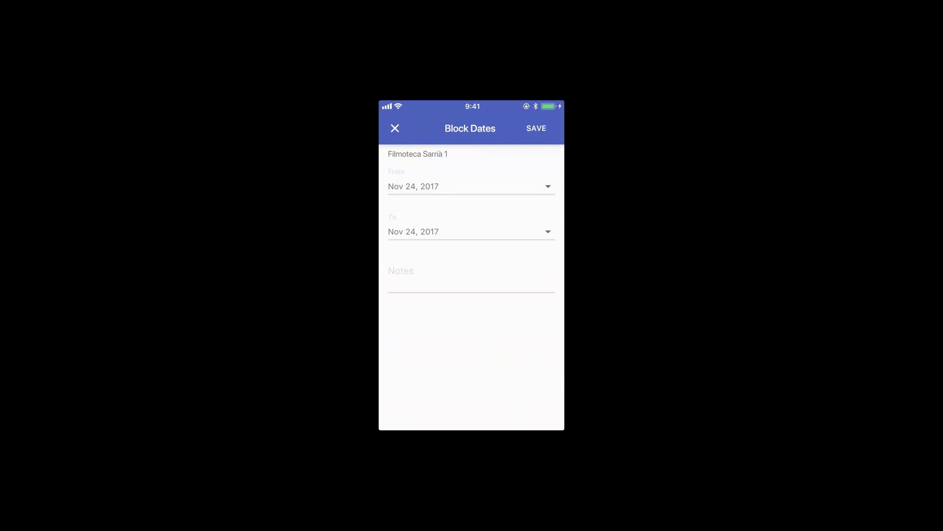
pyautogui.click(395, 128)
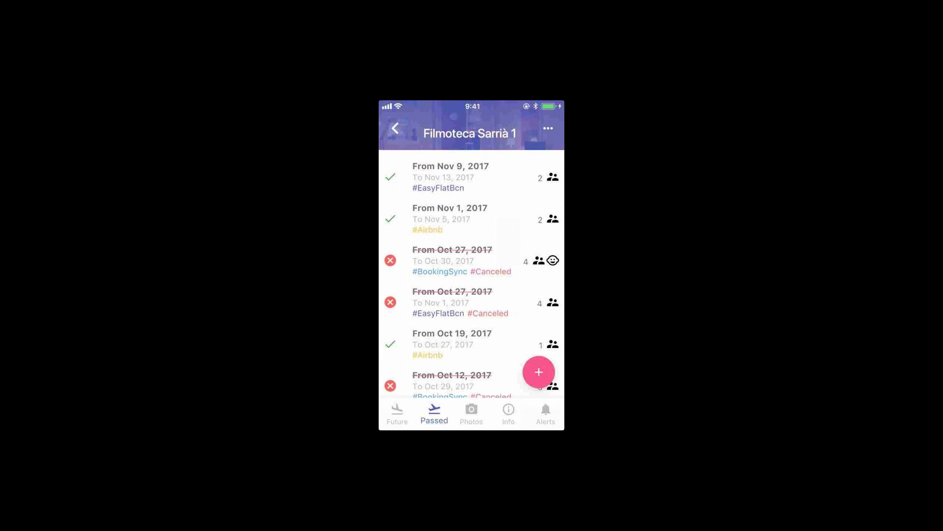
# Review the Nov 9–13, 2017 booking's details, then show the rental's photos
pyautogui.click(450, 221)
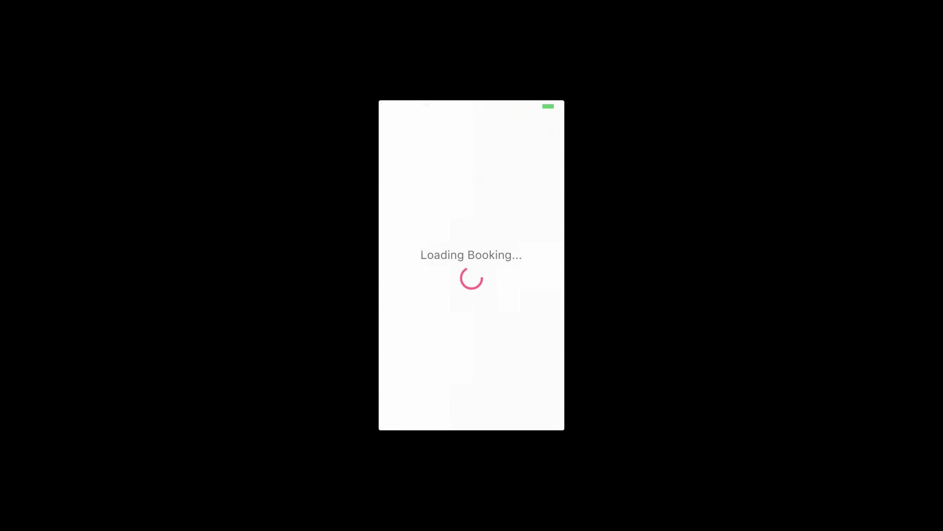
pyautogui.scroll(-5, 472, 298)
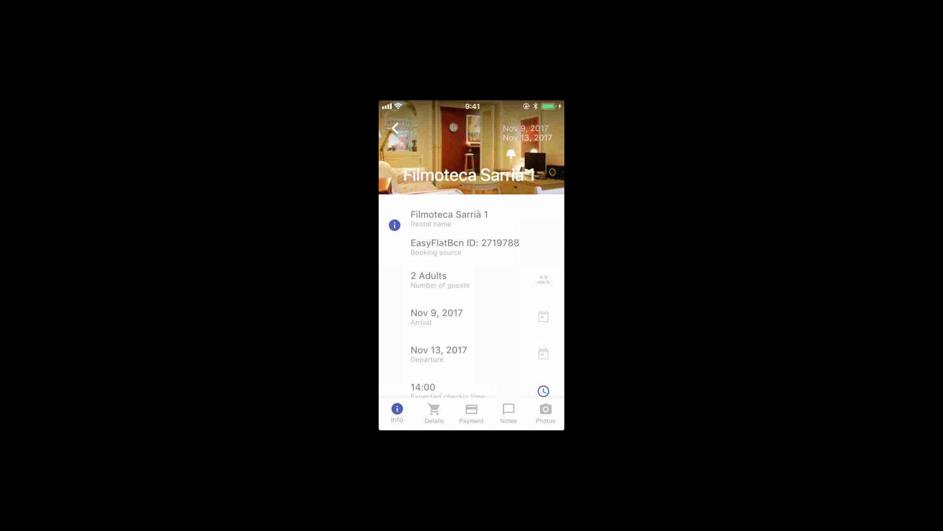
pyautogui.click(471, 413)
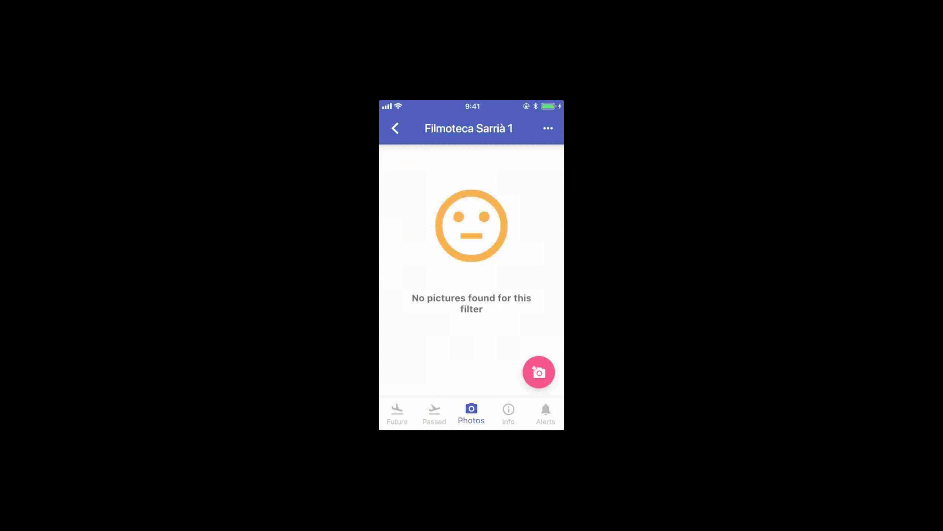
# Include Booking Pictures in the photo filter and scroll the resulting grid
pyautogui.click(548, 128)
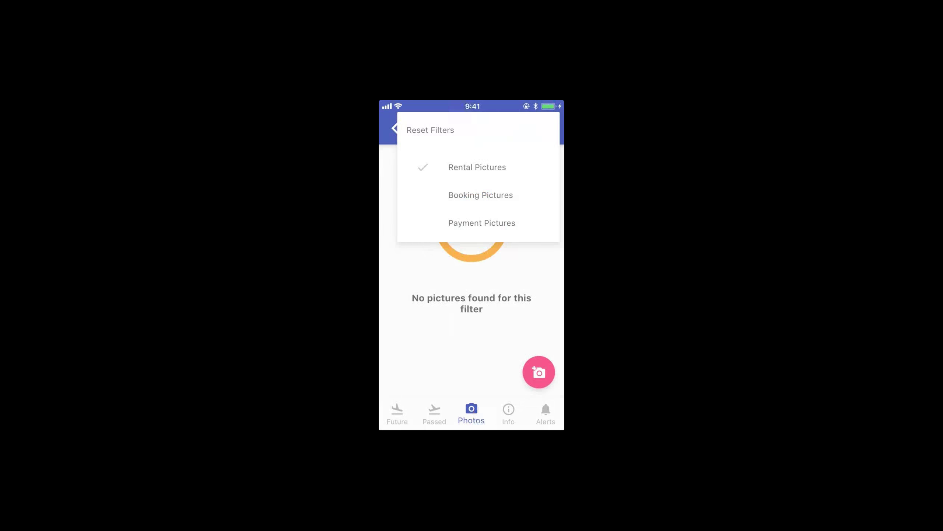
pyautogui.click(480, 195)
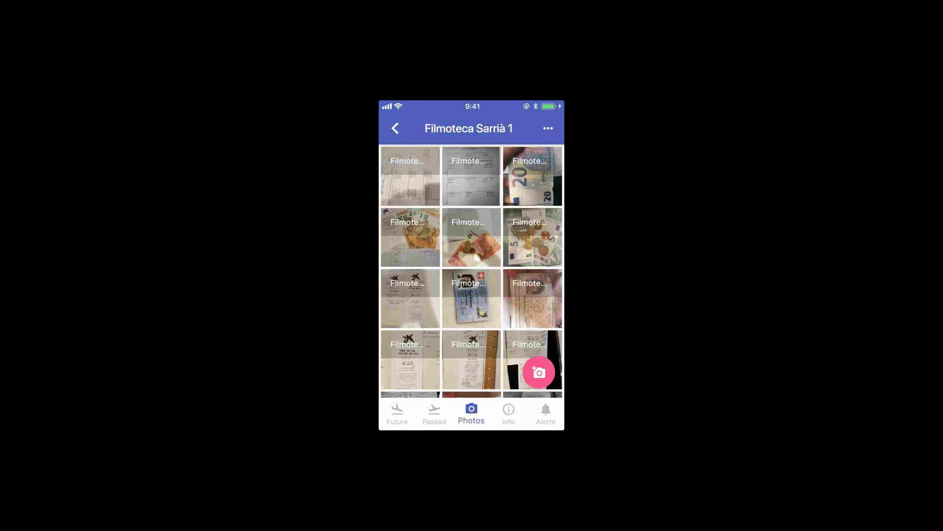
pyautogui.scroll(-15, 472, 271)
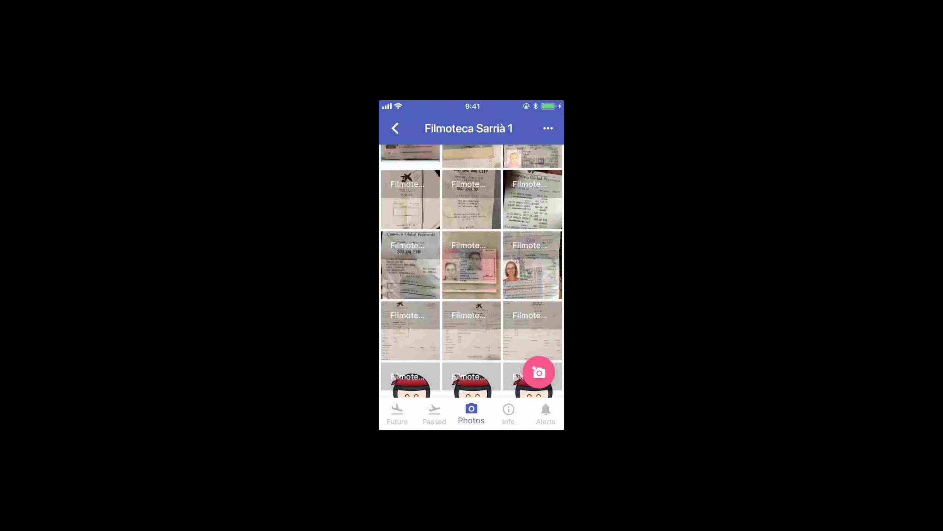
pyautogui.scroll(10, 471, 271)
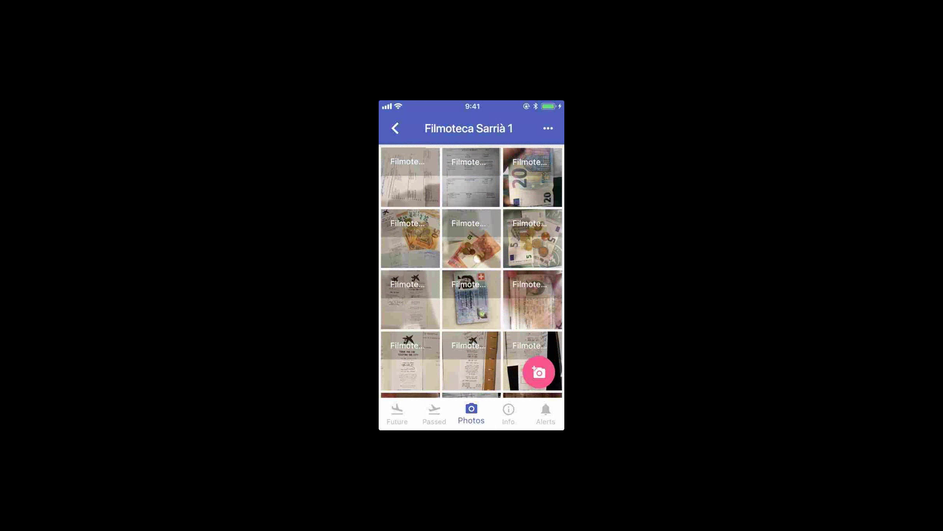
# Widen the picture filter further and open the 'Thank you for visiting our city' receipt full-screen
pyautogui.click(548, 128)
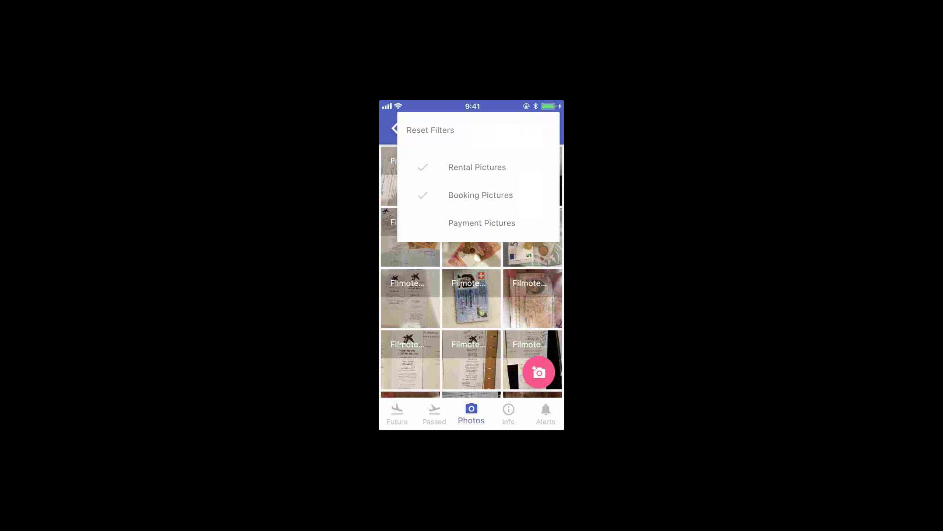
pyautogui.click(431, 130)
pyautogui.click(549, 128)
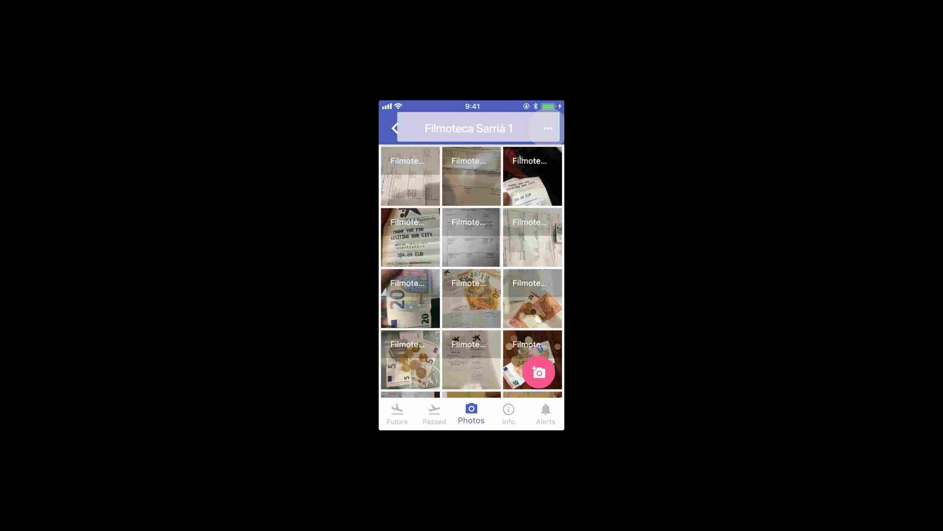
pyautogui.click(430, 129)
pyautogui.click(411, 237)
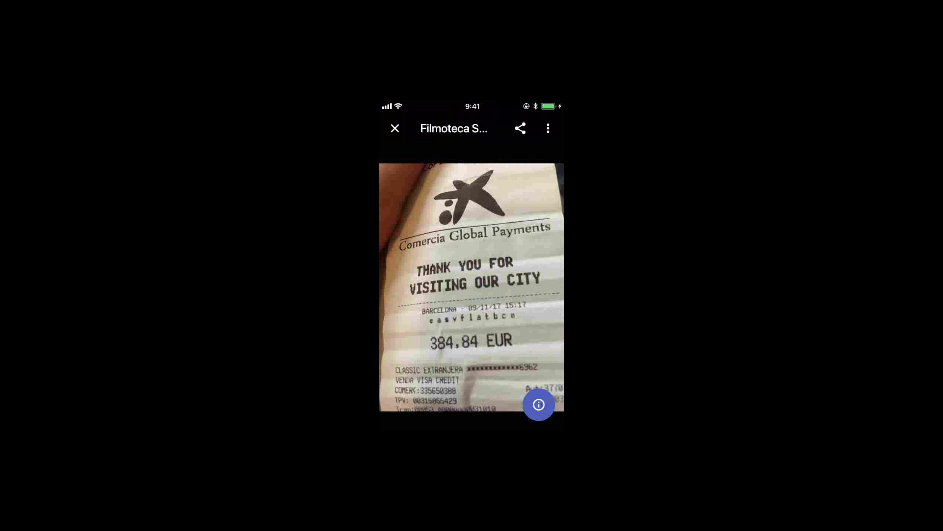
# Reopen the 384.84 EUR receipt photo and view its attached booking details
pyautogui.click(395, 129)
pyautogui.click(532, 176)
pyautogui.click(538, 404)
# Bring up the photo's sharing options, cancel them, and close the viewer
pyautogui.click(520, 129)
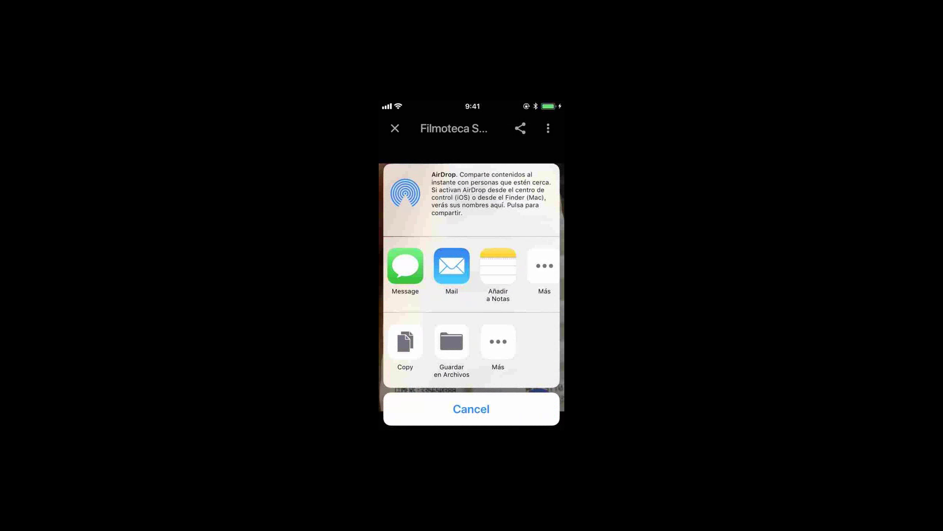
pyautogui.click(471, 408)
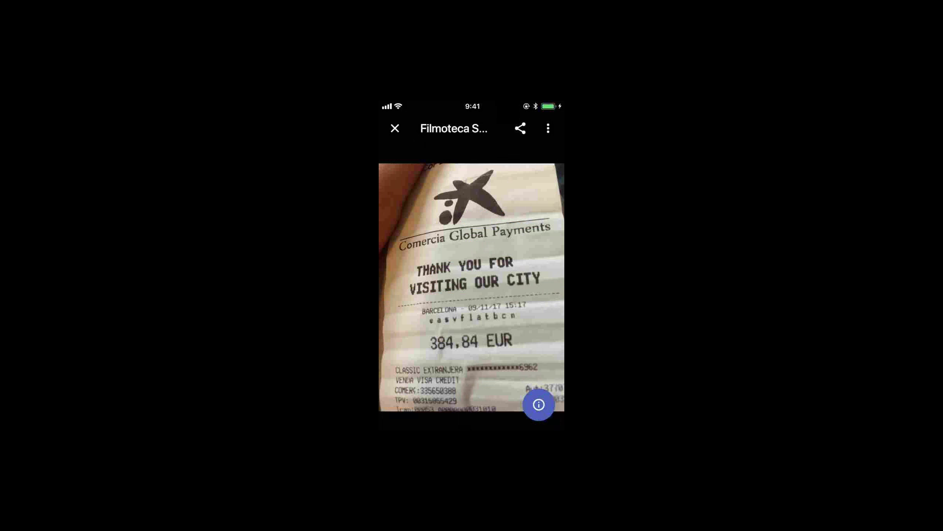
pyautogui.click(395, 128)
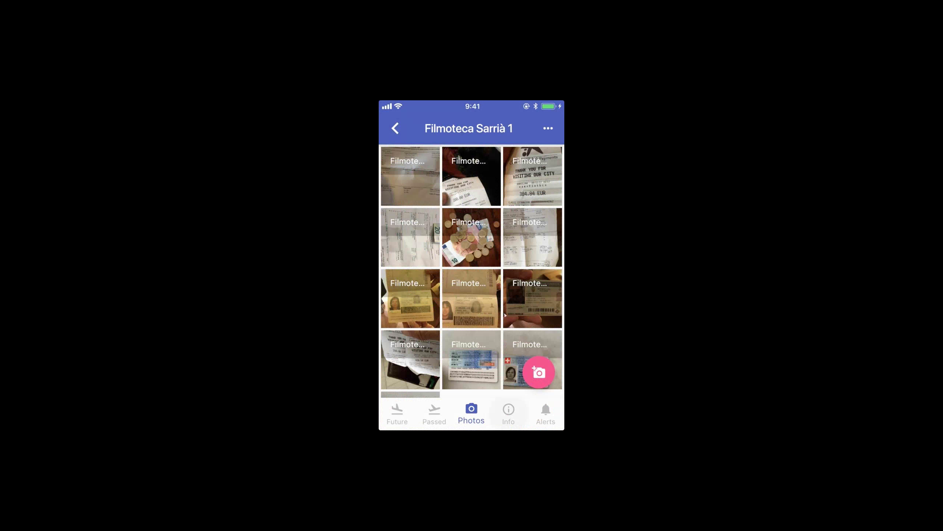
# Review the rental's general information page
pyautogui.click(509, 412)
pyautogui.scroll(-3, 472, 260)
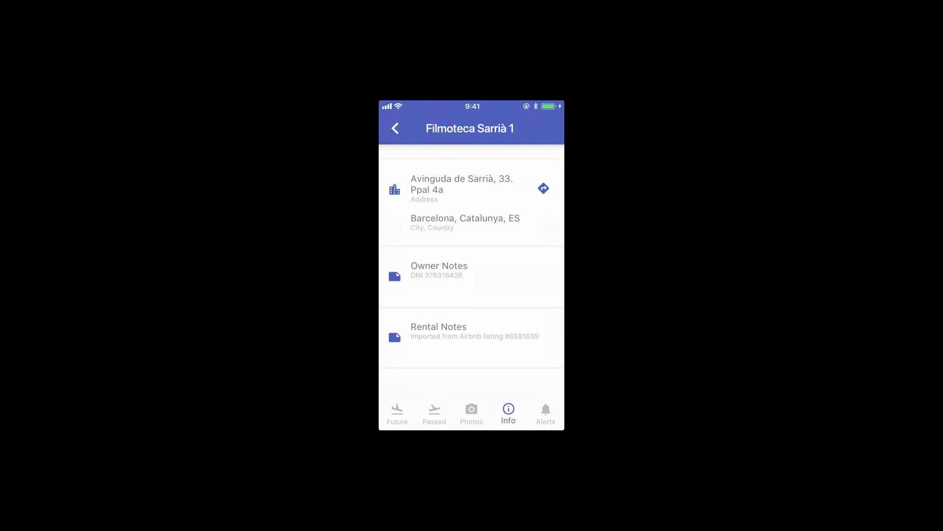
pyautogui.scroll(5, 472, 260)
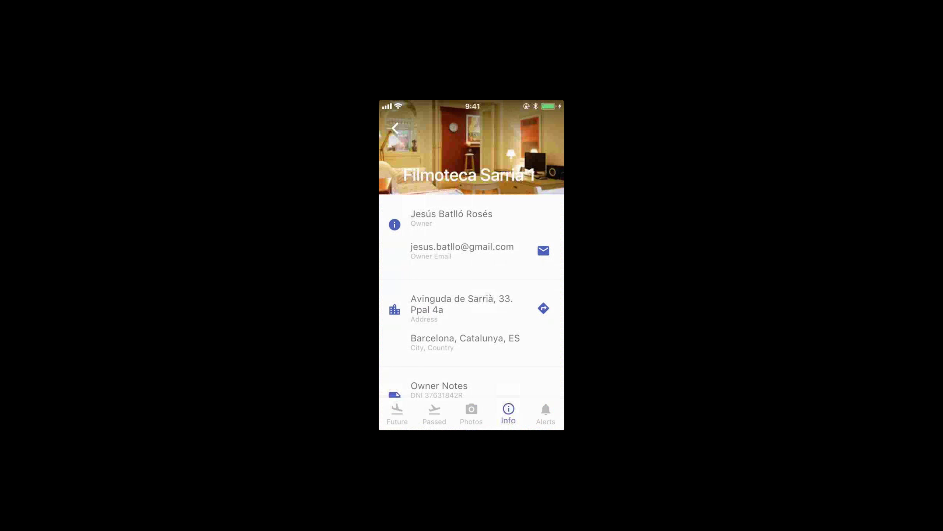
# Check the rental's alerts on the Hidden tab, then return to Active alerts
pyautogui.click(546, 413)
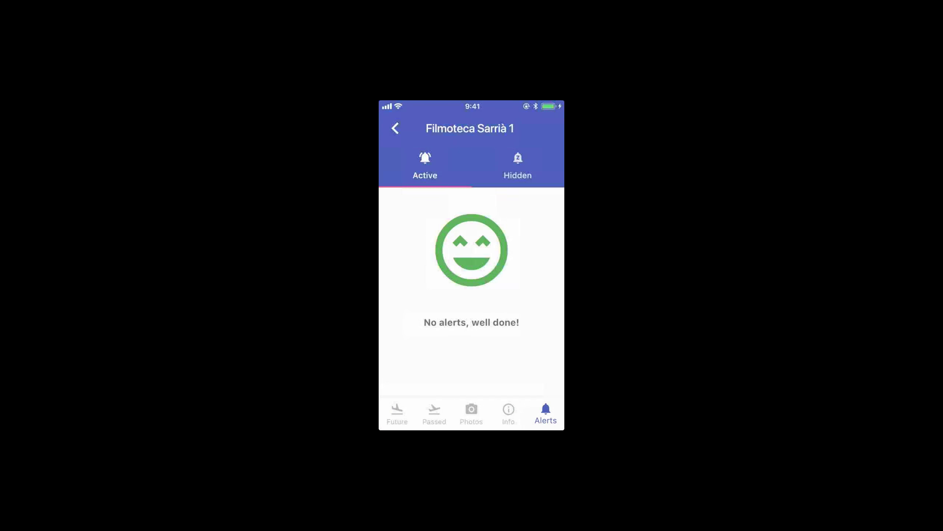
pyautogui.click(518, 166)
pyautogui.click(425, 166)
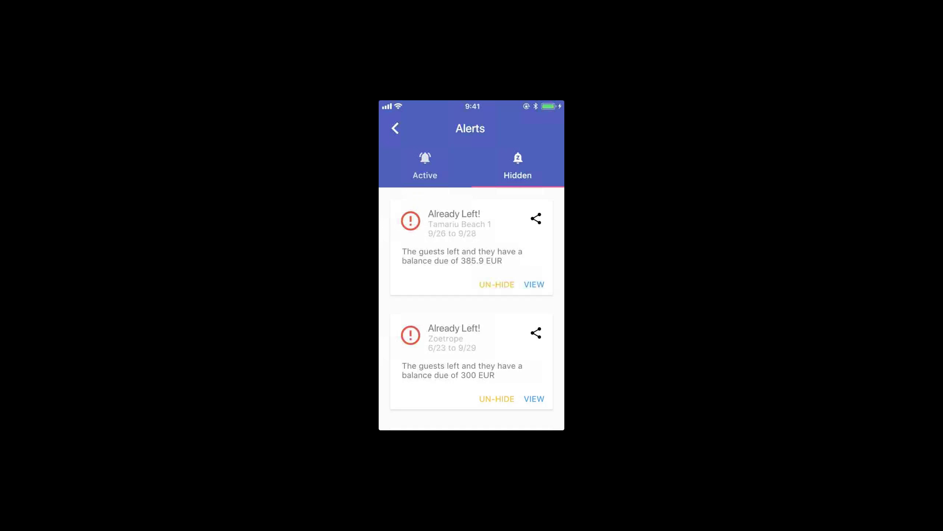
# Switch to active alerts, go back to the bookings list, and open all rentals' pictures
pyautogui.click(425, 166)
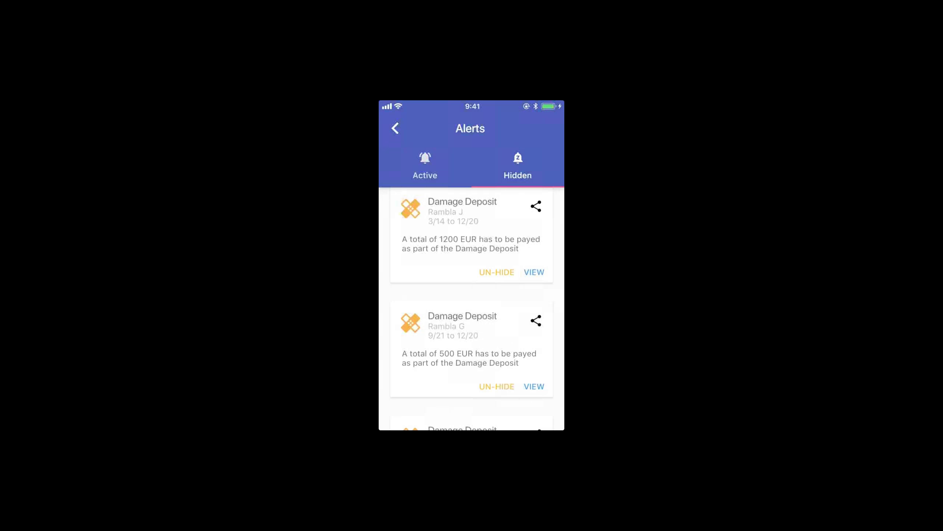
pyautogui.moveTo(381, 297); pyautogui.dragTo(550, 297)
pyautogui.click(431, 291)
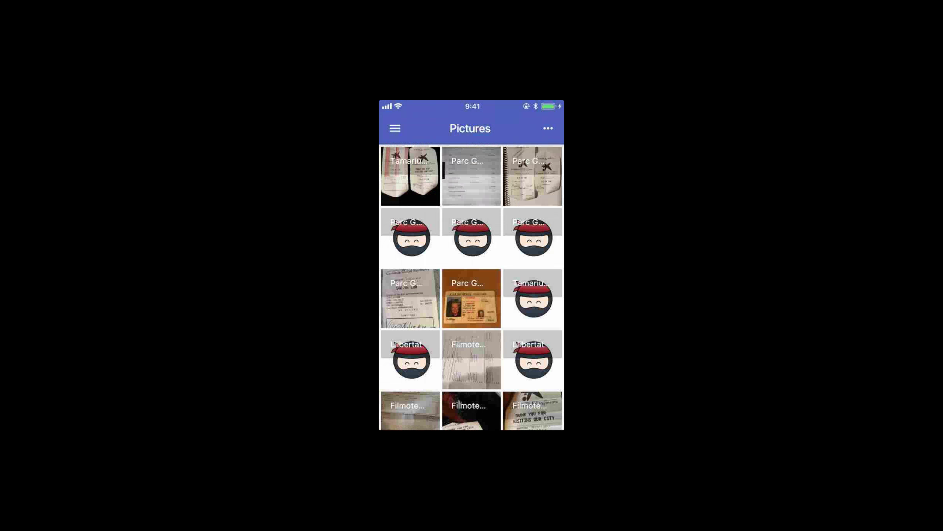
# Open the picture type filter for all rentals' pictures and scroll through the gallery
pyautogui.click(548, 128)
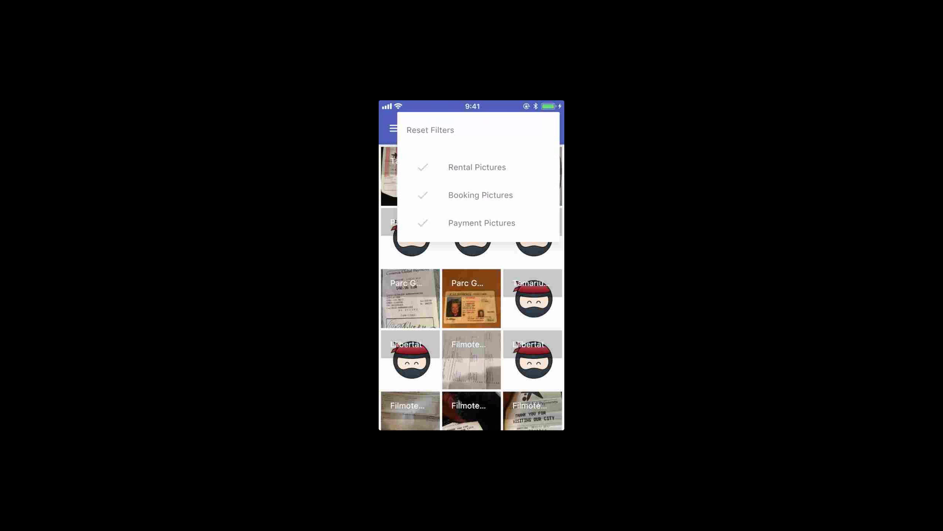
pyautogui.scroll(-3, 472, 287)
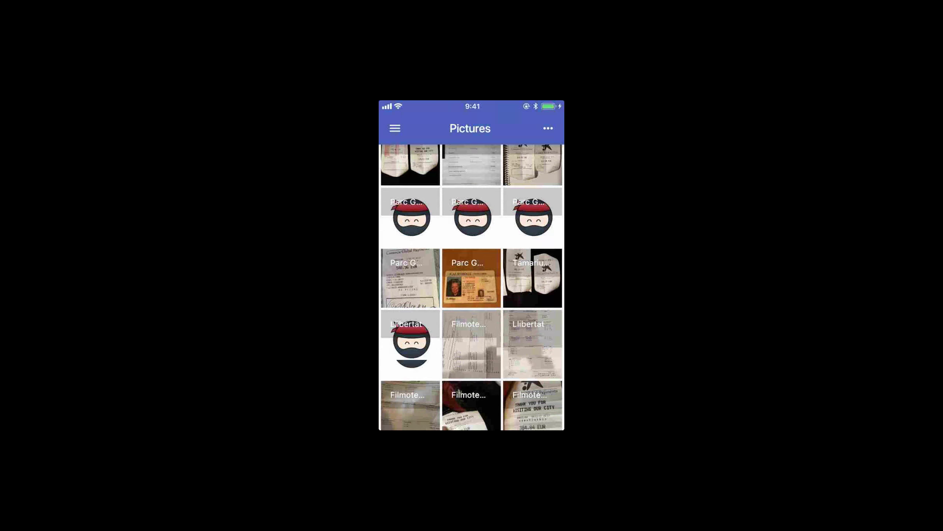
pyautogui.scroll(-10, 471, 287)
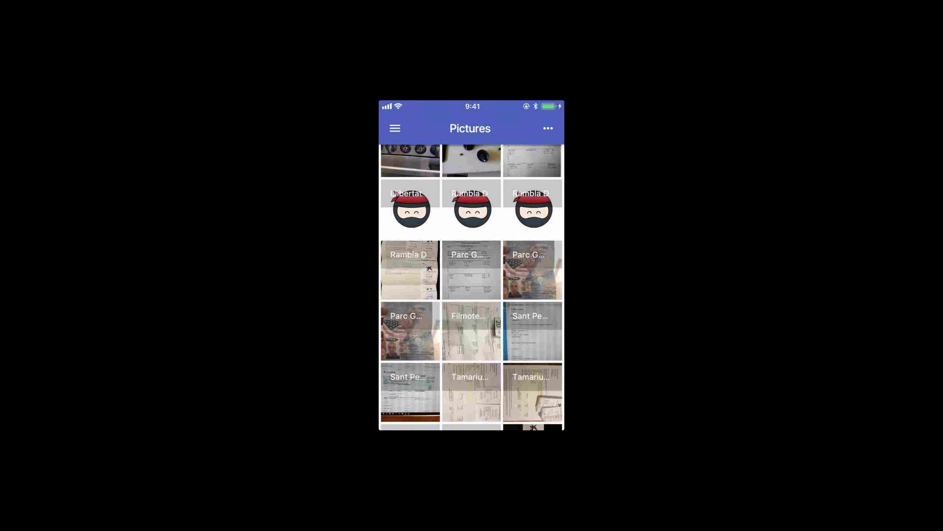
pyautogui.scroll(5, 472, 287)
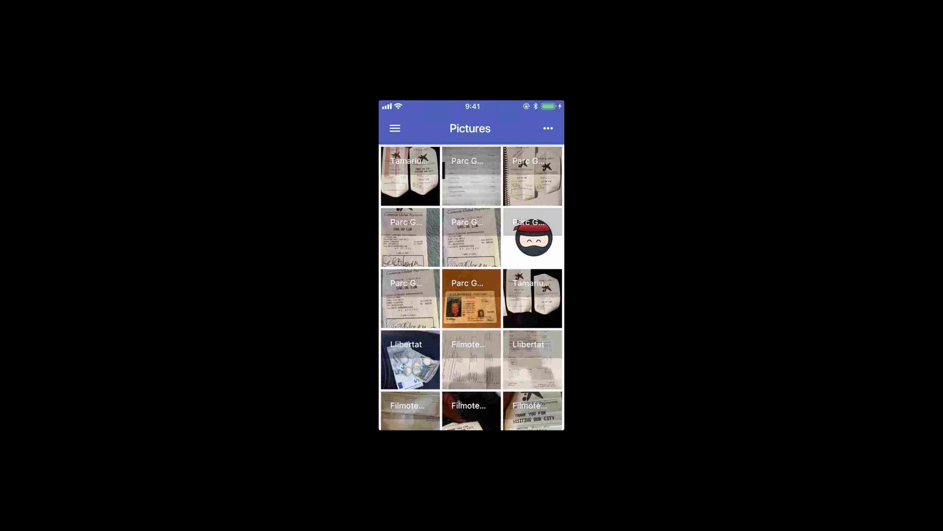
pyautogui.scroll(-3, 471, 287)
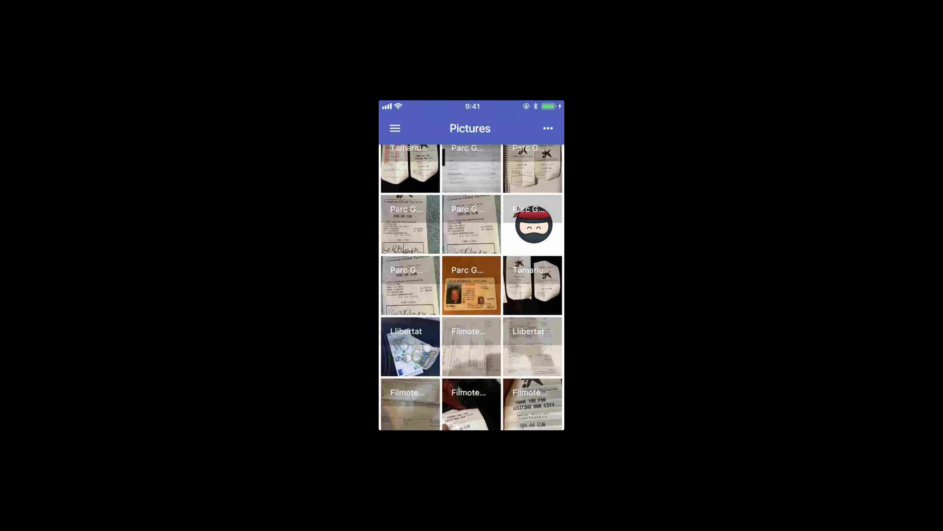
pyautogui.scroll(3, 472, 287)
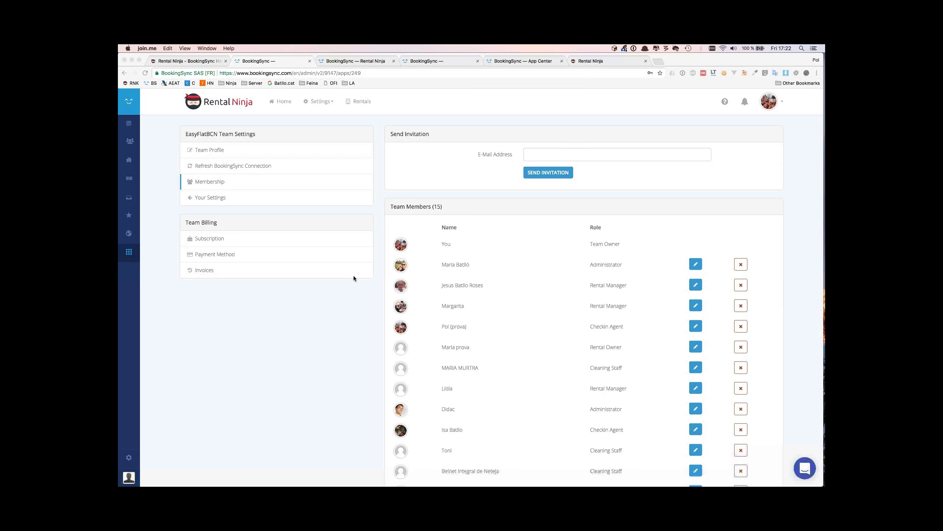
pyautogui.click(696, 264)
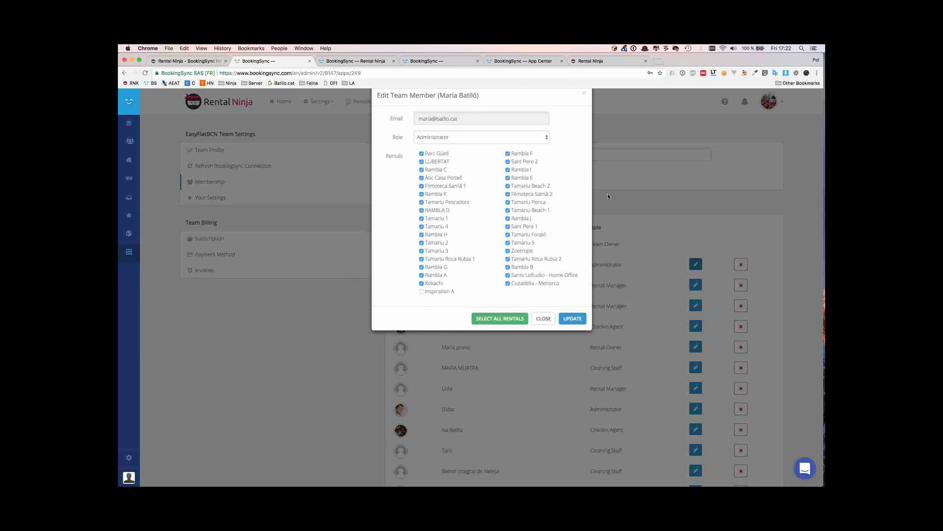
pyautogui.click(519, 151)
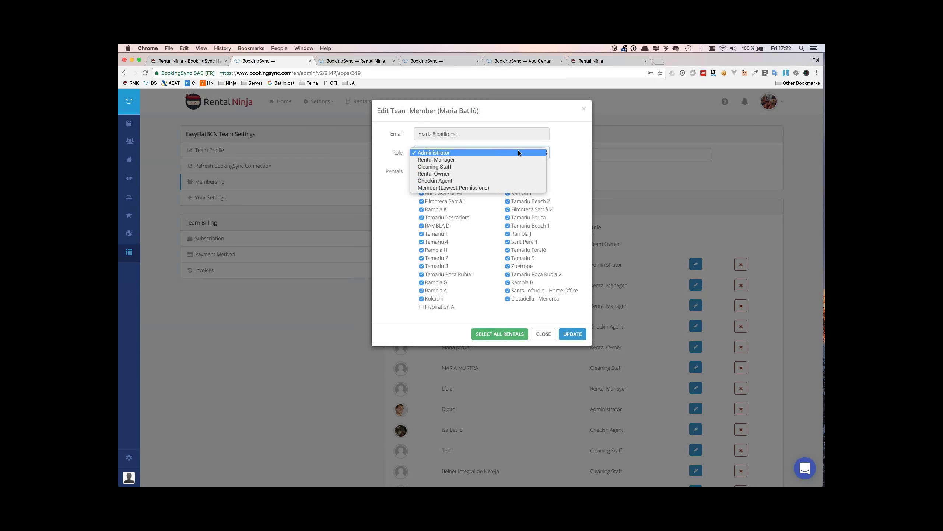
pyautogui.click(591, 147)
pyautogui.click(602, 119)
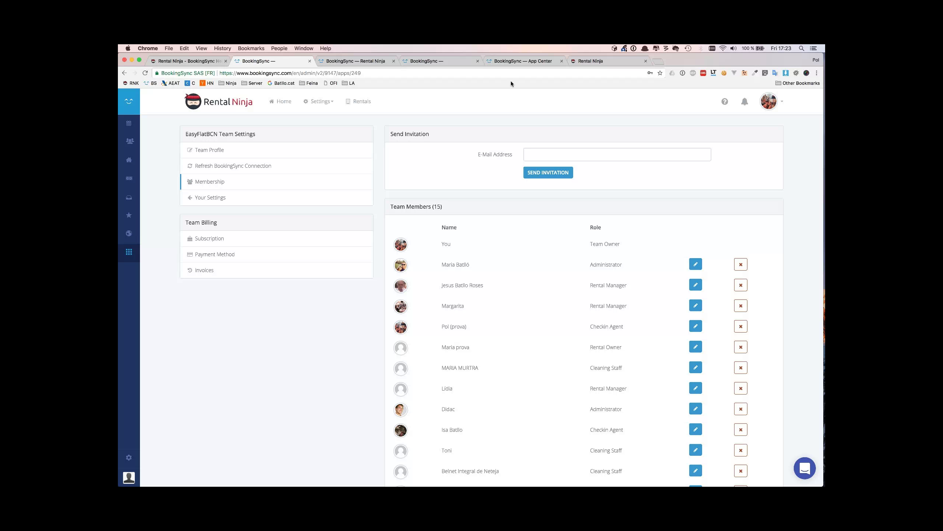
pyautogui.click(225, 113)
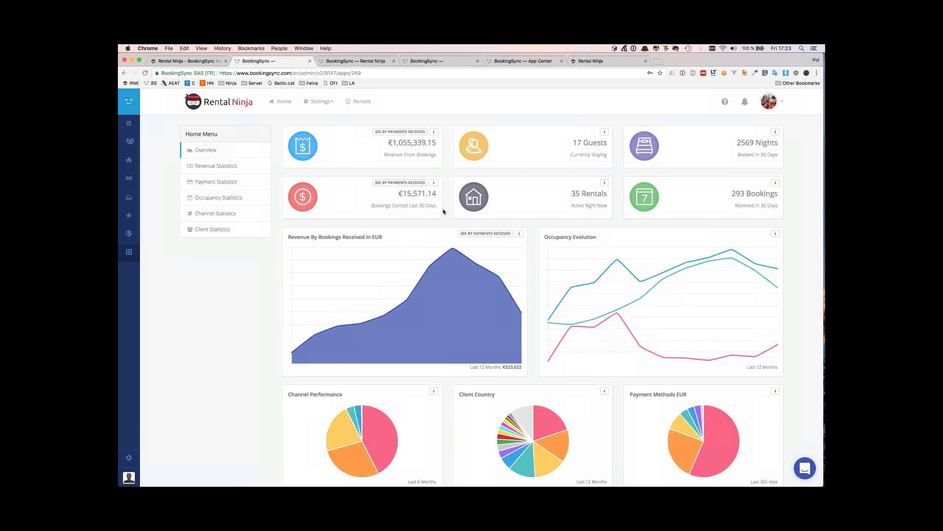
pyautogui.scroll(-1, 443, 210)
pyautogui.scroll(-2, 626, 400)
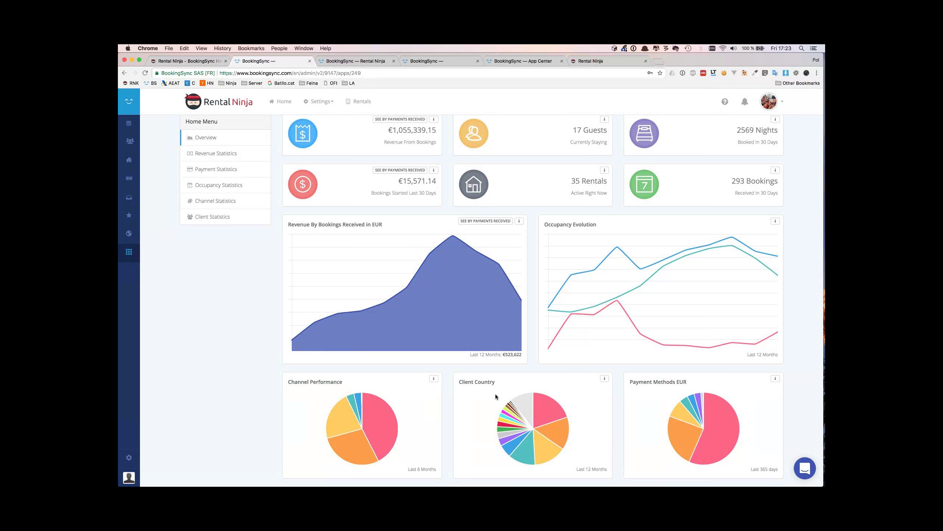
pyautogui.moveTo(370, 416)
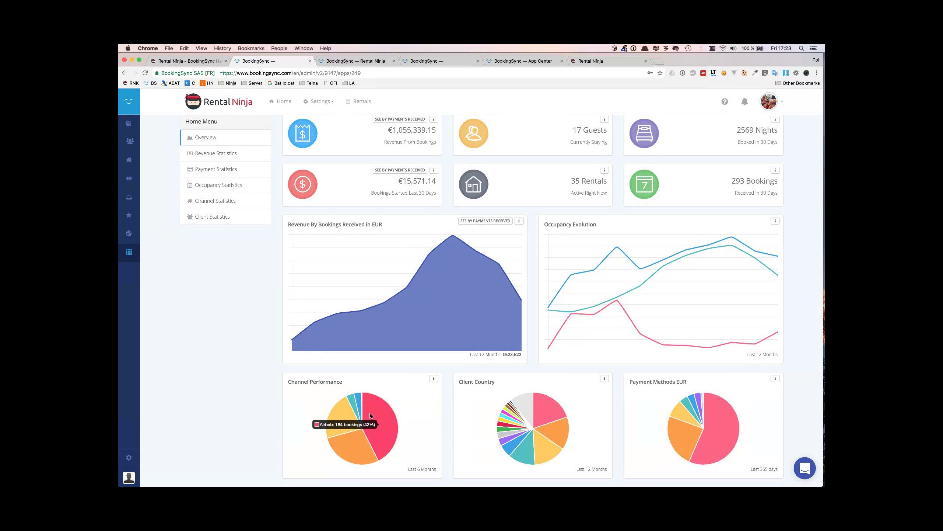
pyautogui.moveTo(535, 407)
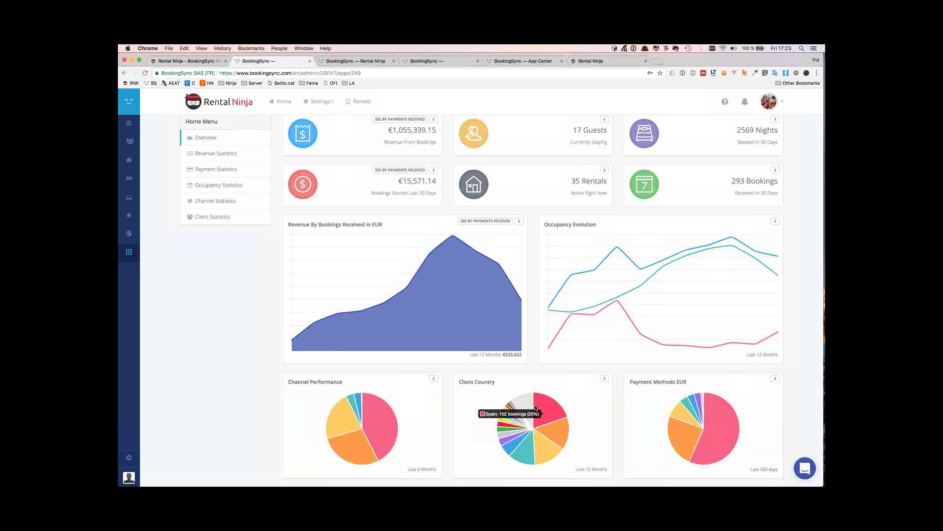
pyautogui.moveTo(548, 428)
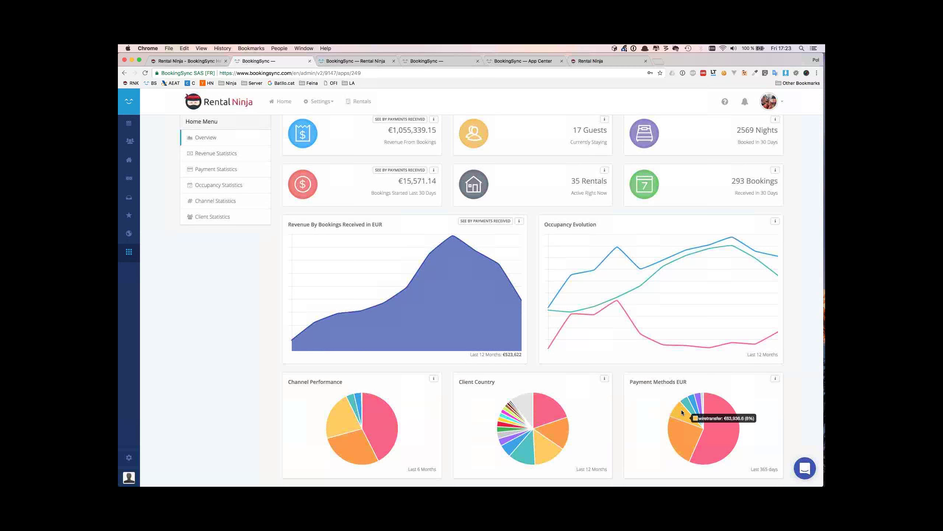
pyautogui.moveTo(711, 402)
pyautogui.moveTo(693, 446)
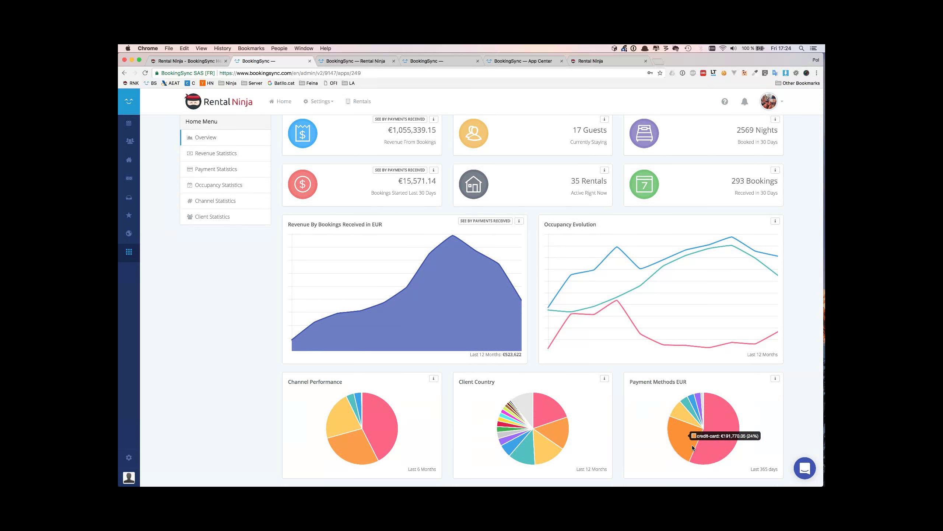
pyautogui.moveTo(695, 426)
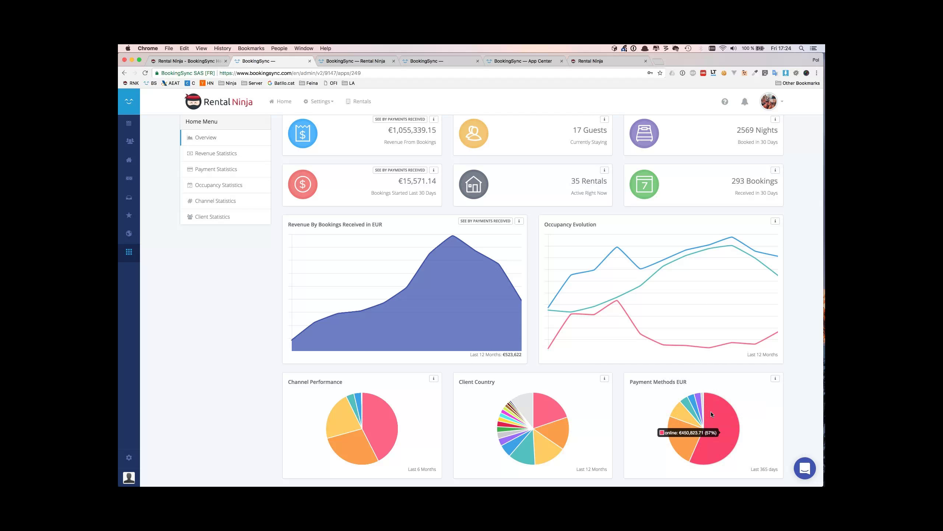
pyautogui.scroll(2, 349, 199)
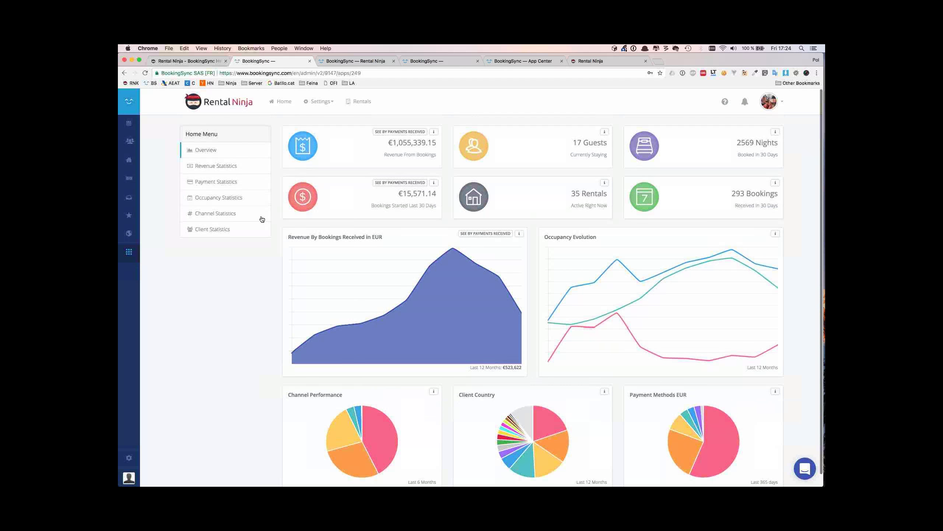
# Open Revenue Statistics, note the expected-revenue notice, and scroll the Revenue Details table
pyautogui.click(247, 168)
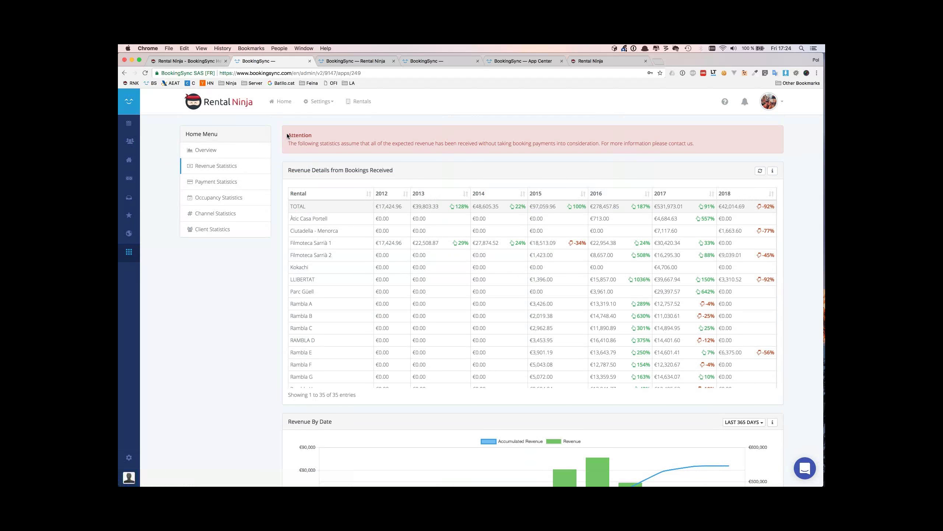
pyautogui.moveTo(297, 132); pyautogui.dragTo(392, 146)
pyautogui.click(392, 146)
pyautogui.moveTo(817, 293)
pyautogui.scroll(-3, 785, 313)
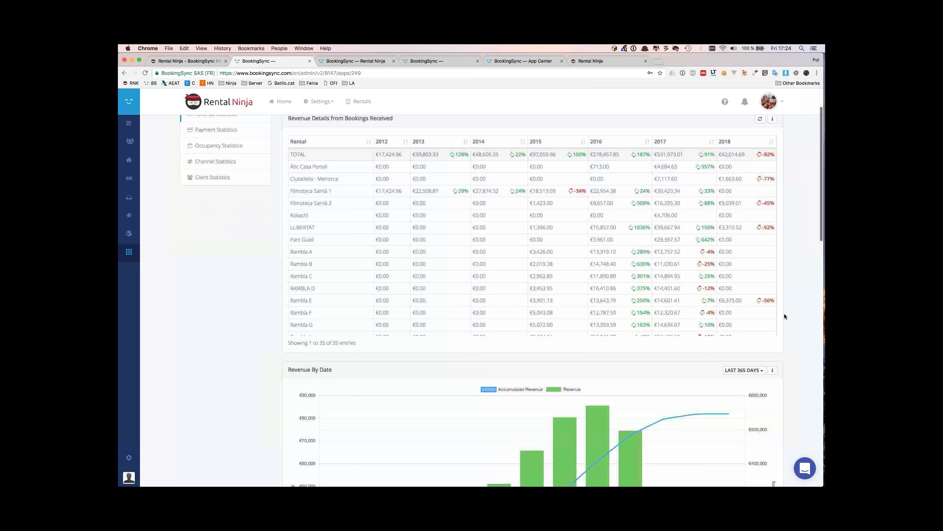
pyautogui.scroll(-3, 702, 277)
pyautogui.scroll(5, 593, 226)
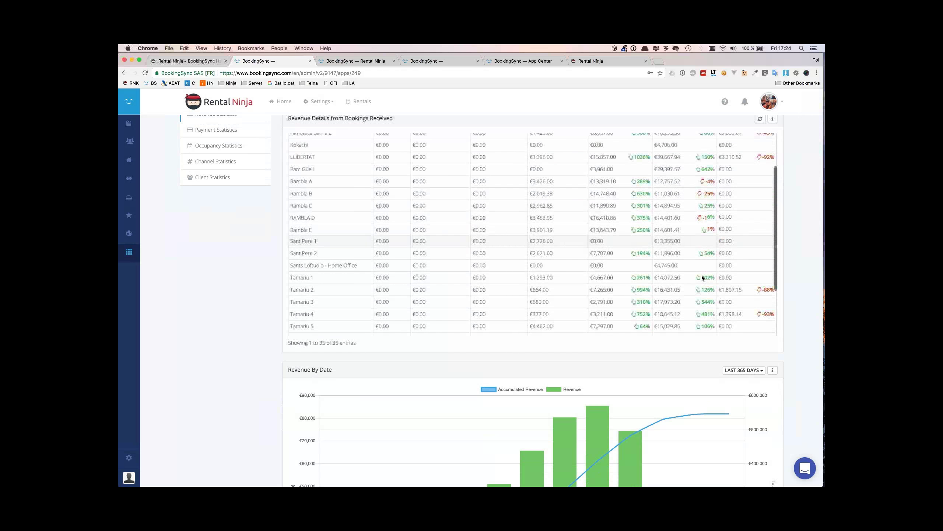
# Highlight the 2013, 2014 and 2016 TOTAL revenue figures and the 2017 growth percentage
pyautogui.moveTo(469, 165); pyautogui.dragTo(415, 165)
pyautogui.moveTo(476, 165); pyautogui.dragTo(519, 167)
pyautogui.click(573, 170)
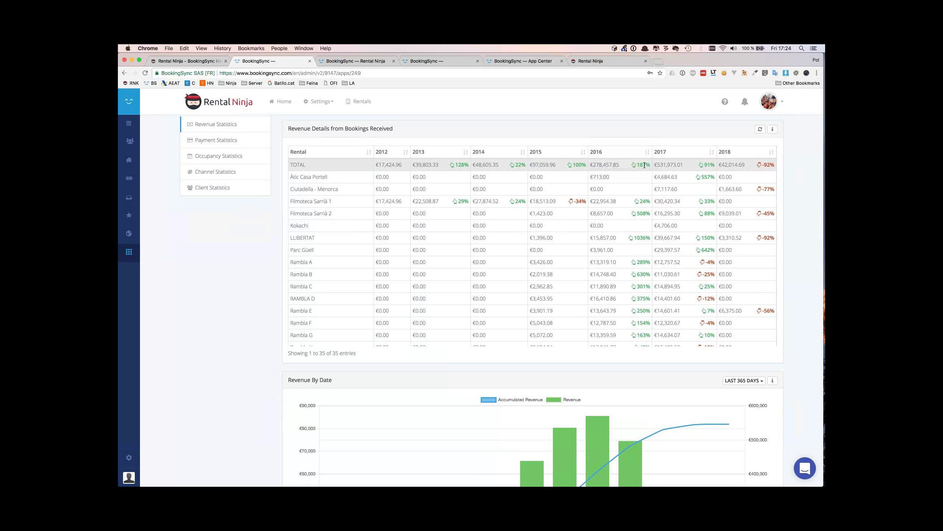
pyautogui.moveTo(594, 165); pyautogui.dragTo(640, 165)
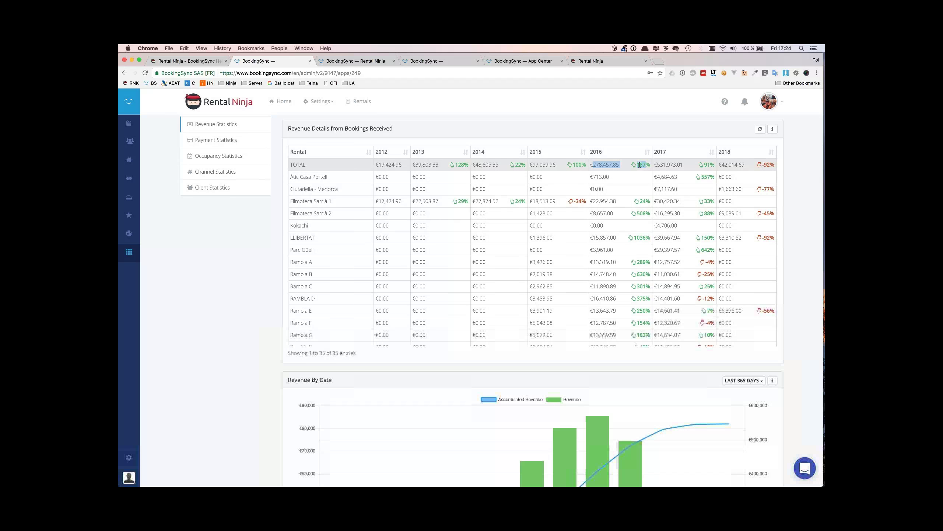
pyautogui.click(640, 165)
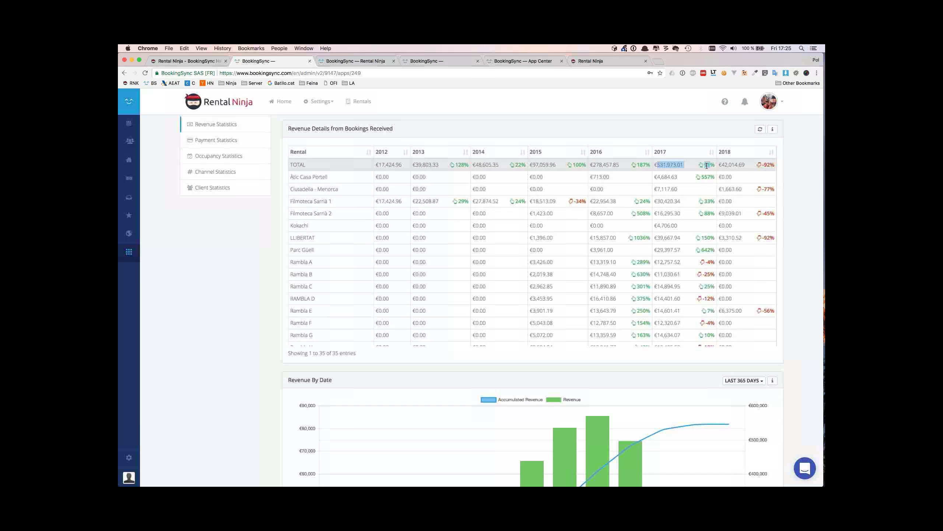
pyautogui.moveTo(705, 166); pyautogui.dragTo(711, 167)
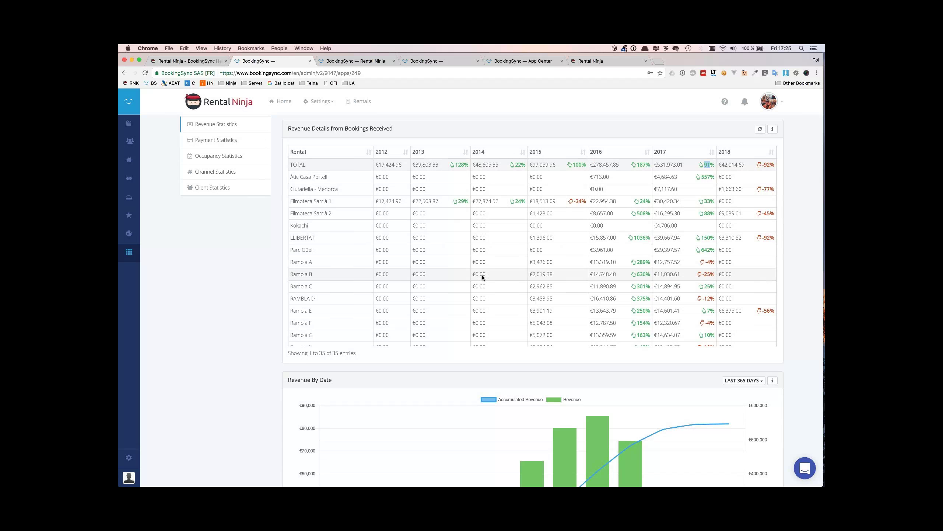
# Scroll down to the Revenue By Date chart
pyautogui.scroll(-5, 276, 346)
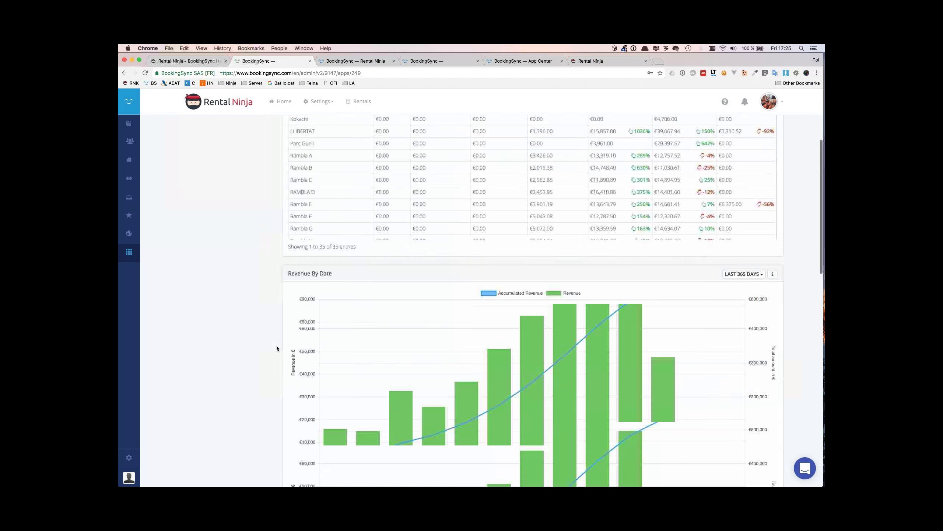
pyautogui.scroll(6, 502, 285)
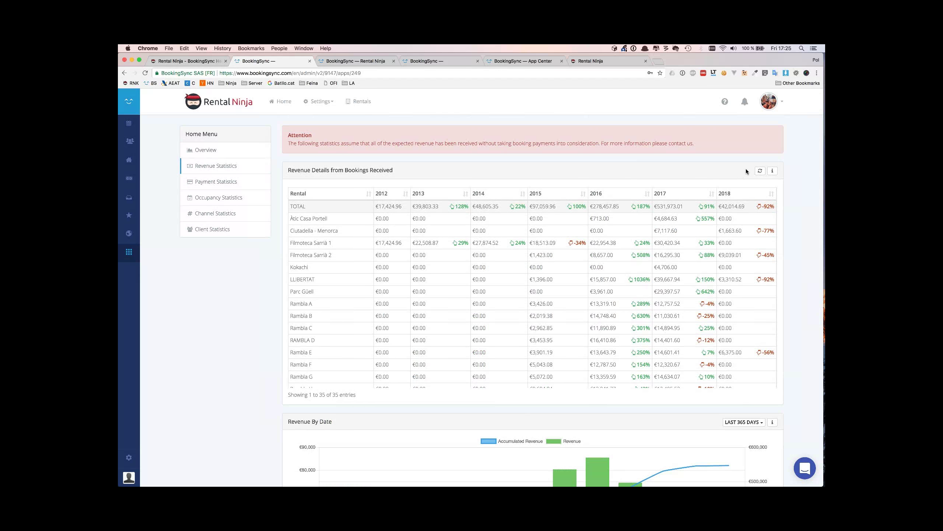
pyautogui.scroll(-4, 724, 327)
pyautogui.scroll(-6, 791, 381)
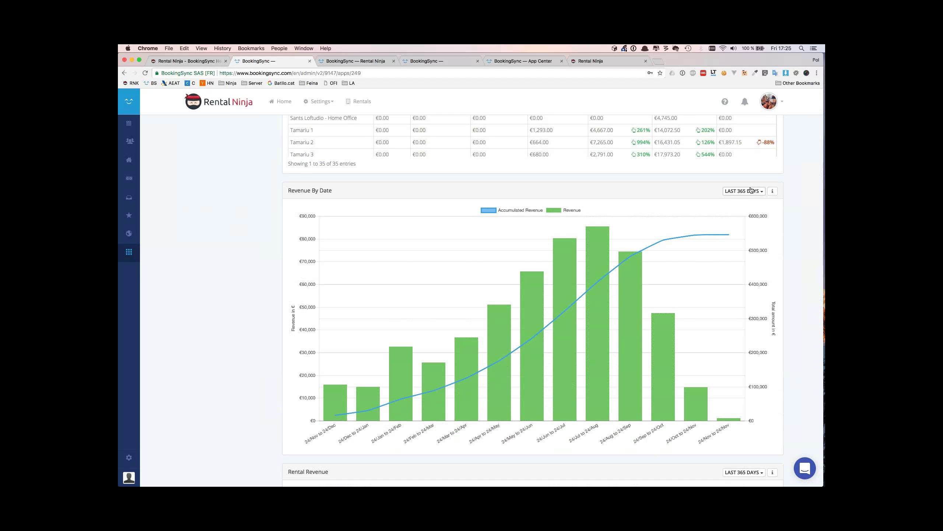
# Switch the Revenue By Date range to Last 60 Days, then to Last 180 Days
pyautogui.click(752, 189)
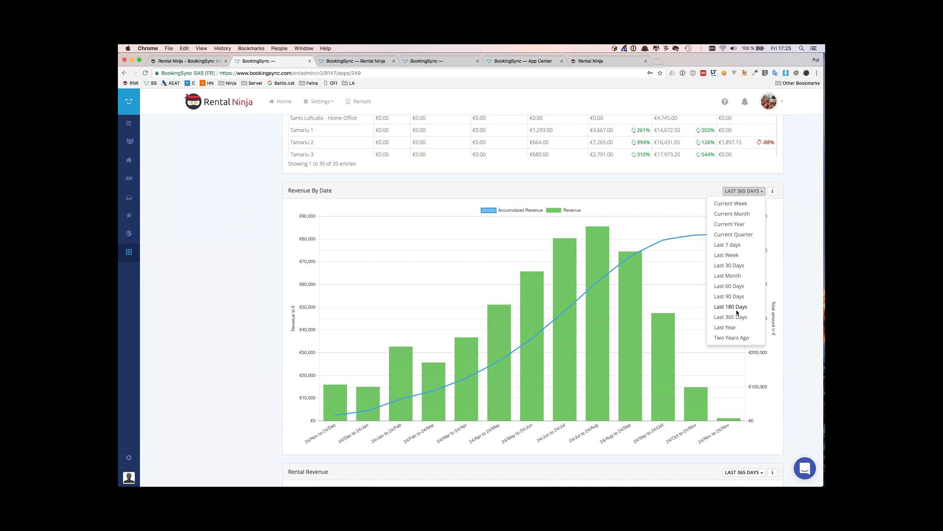
pyautogui.click(729, 286)
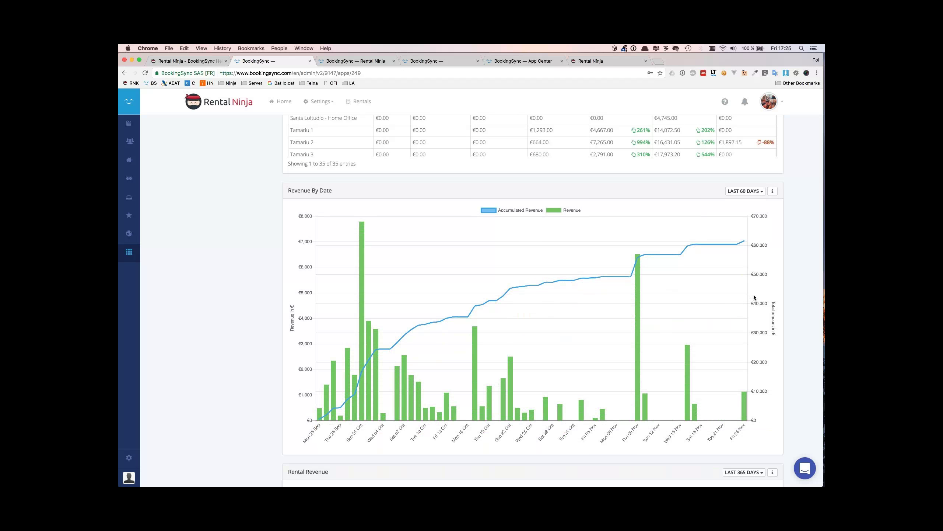
pyautogui.click(756, 192)
pyautogui.click(739, 307)
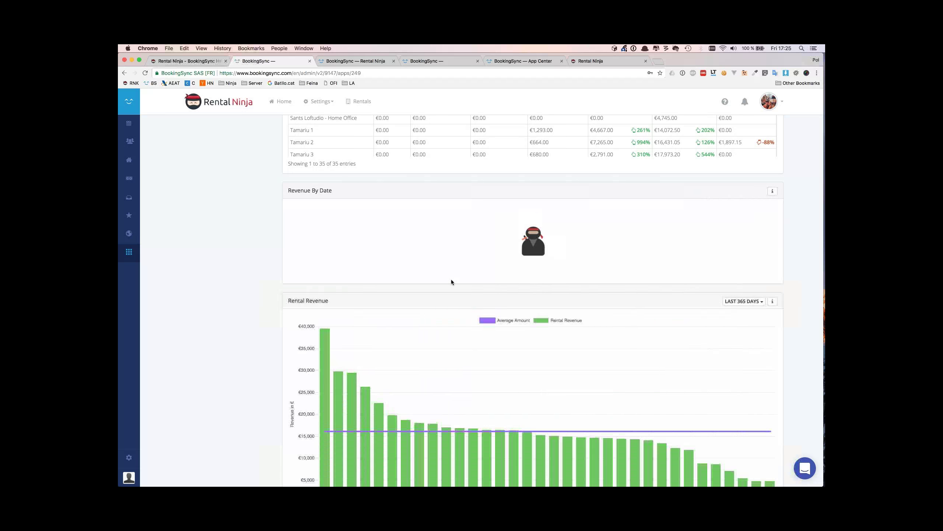
# Set the Revenue By Date range to Current Year and scroll through the revenue charts
pyautogui.moveTo(329, 325)
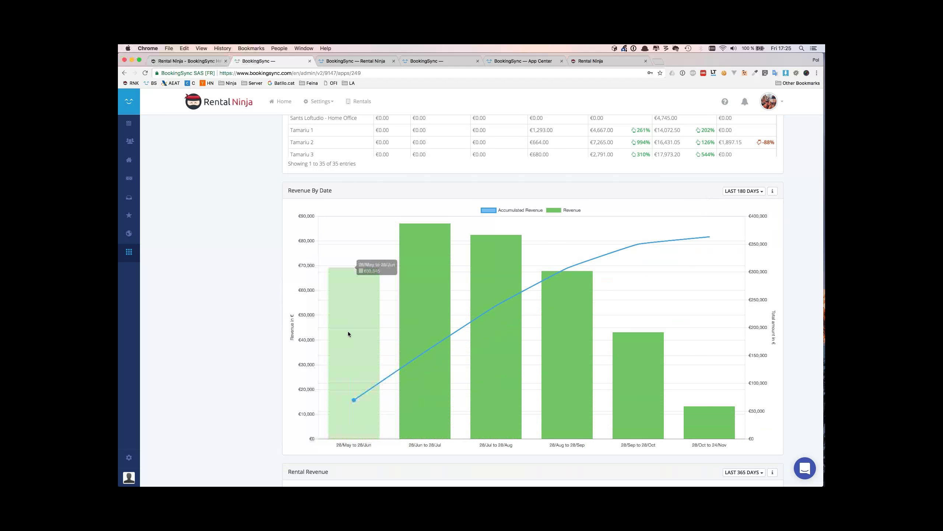
pyautogui.click(750, 192)
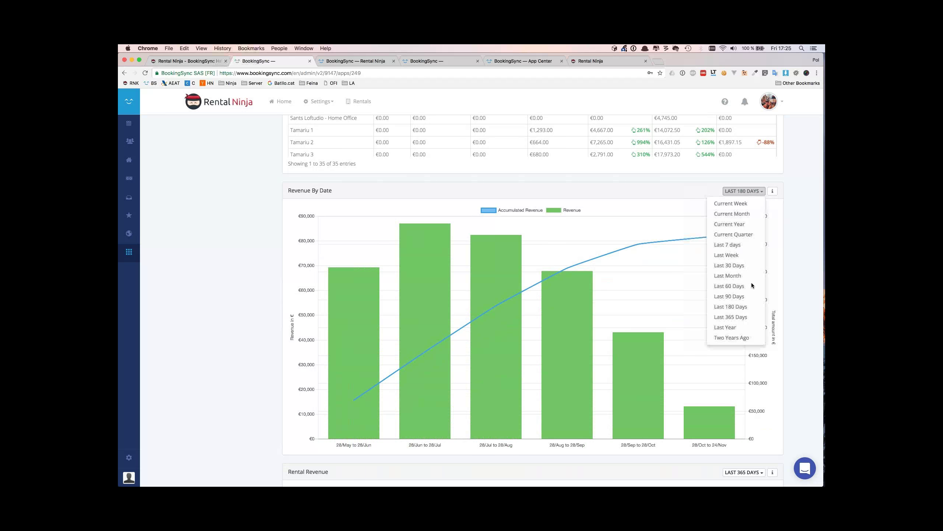
pyautogui.click(730, 224)
pyautogui.scroll(-6, 753, 328)
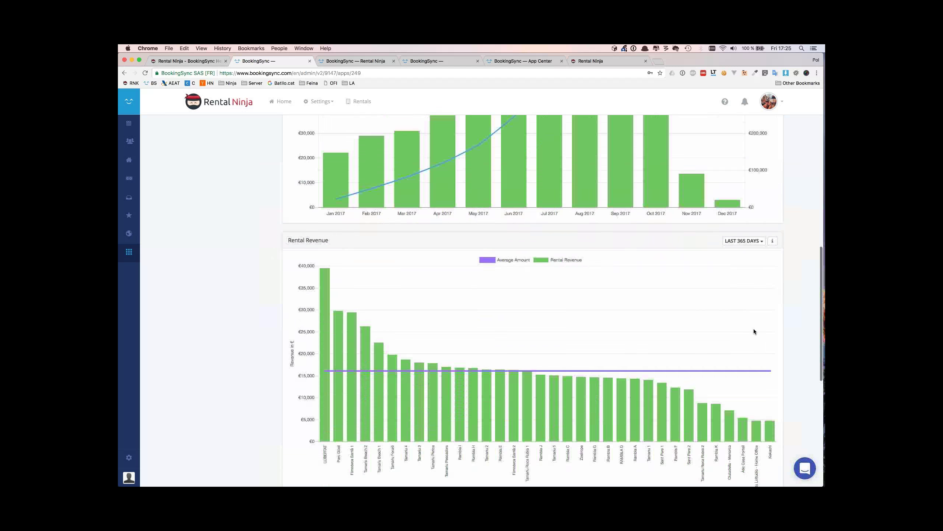
pyautogui.scroll(5, 424, 343)
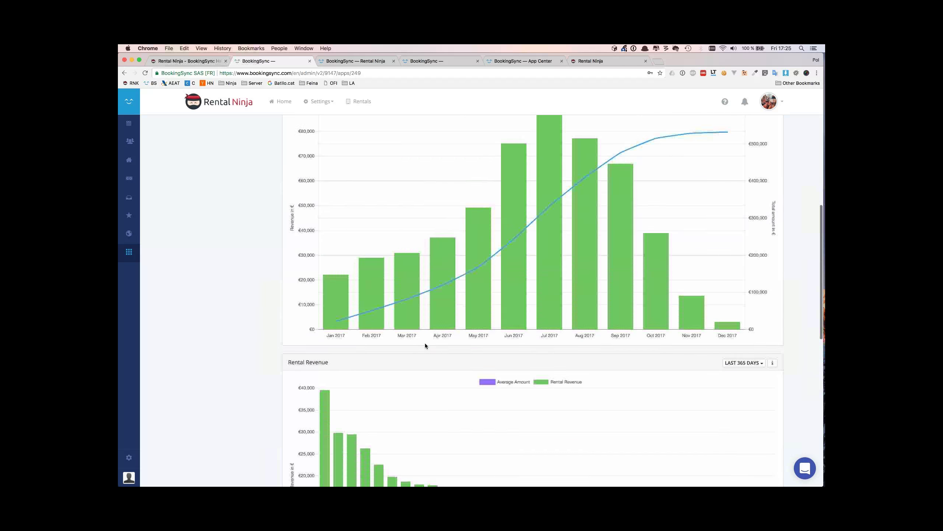
pyautogui.scroll(-5, 286, 360)
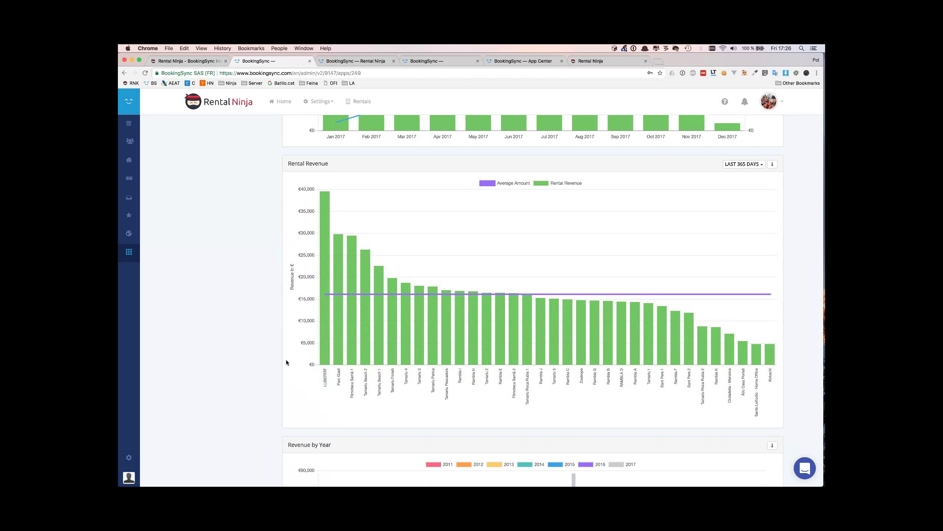
pyautogui.scroll(-6, 337, 423)
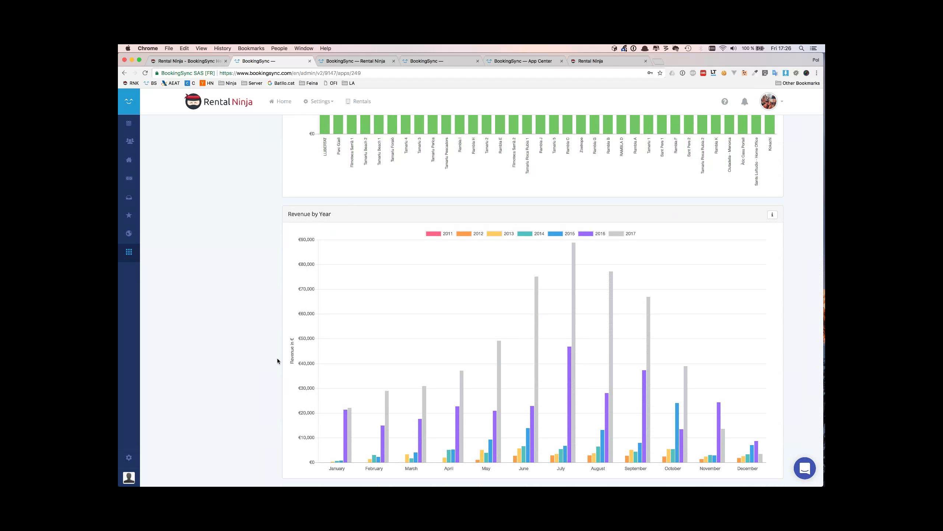
pyautogui.scroll(15, 276, 350)
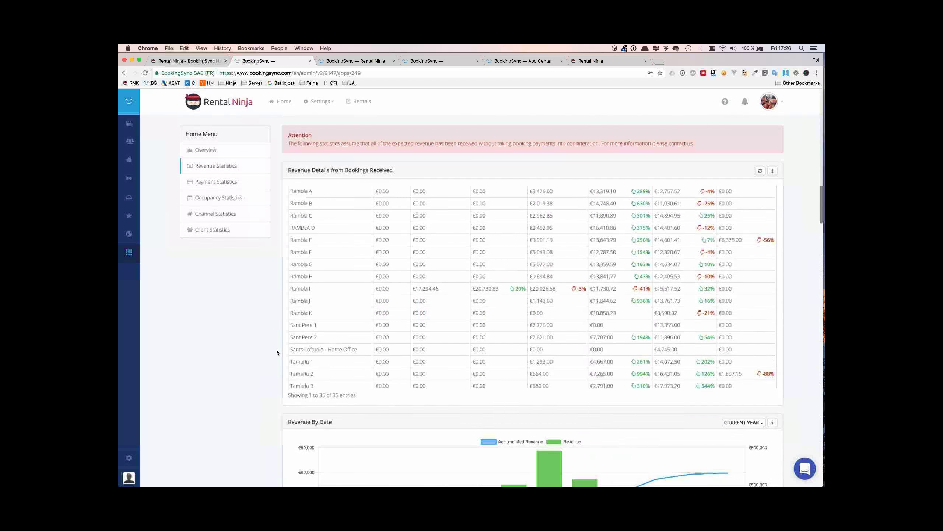
# Open Payment Statistics and scroll through the yearly payments-per-rental table and Rental Revenue chart
pyautogui.click(245, 188)
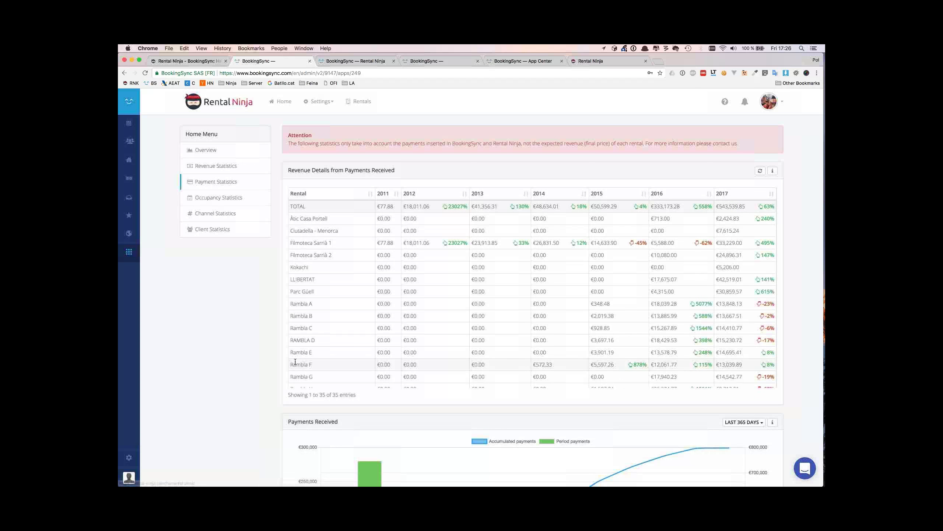
pyautogui.scroll(-3, 290, 362)
pyautogui.scroll(-10, 236, 309)
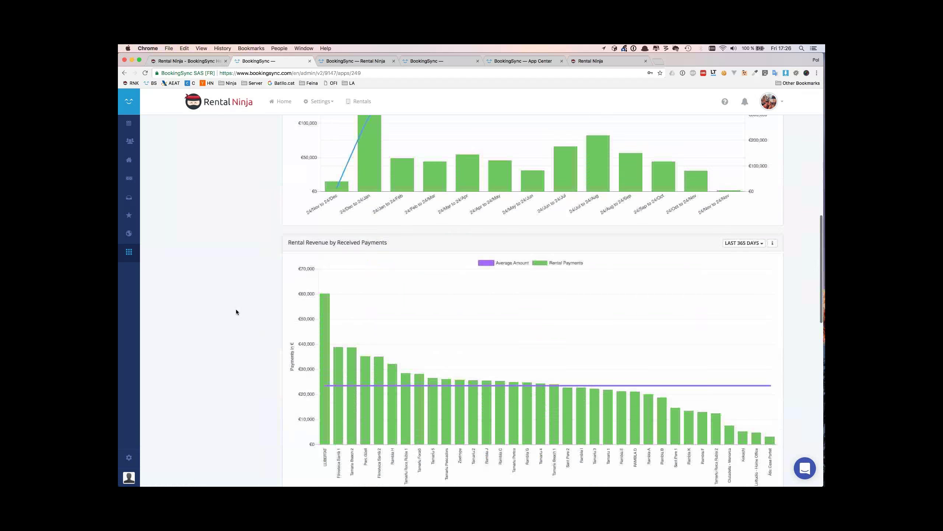
pyautogui.scroll(10, 236, 305)
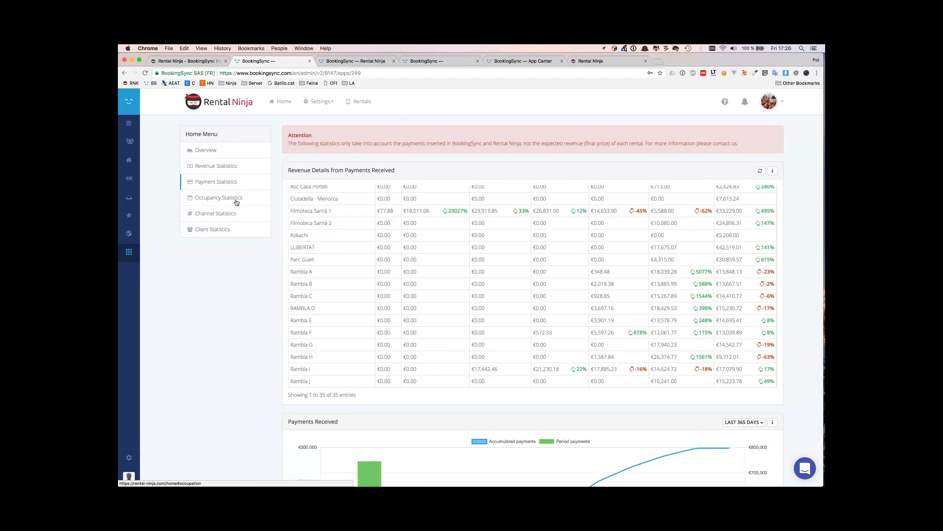
# Show Occupancy Statistics with yearly occupancy per rental (2017 total 7053) and the Occupancy by Year chart
pyautogui.click(237, 200)
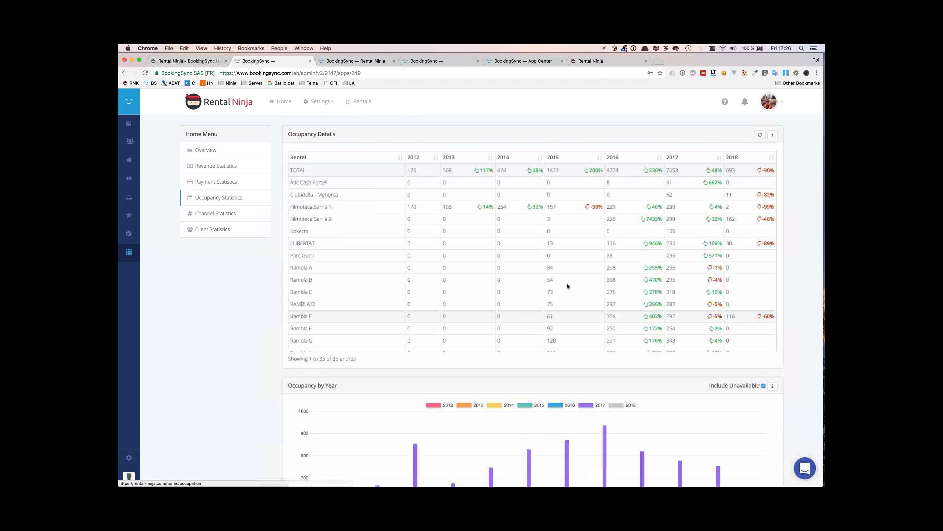
pyautogui.scroll(-5, 566, 283)
pyautogui.scroll(5, 567, 283)
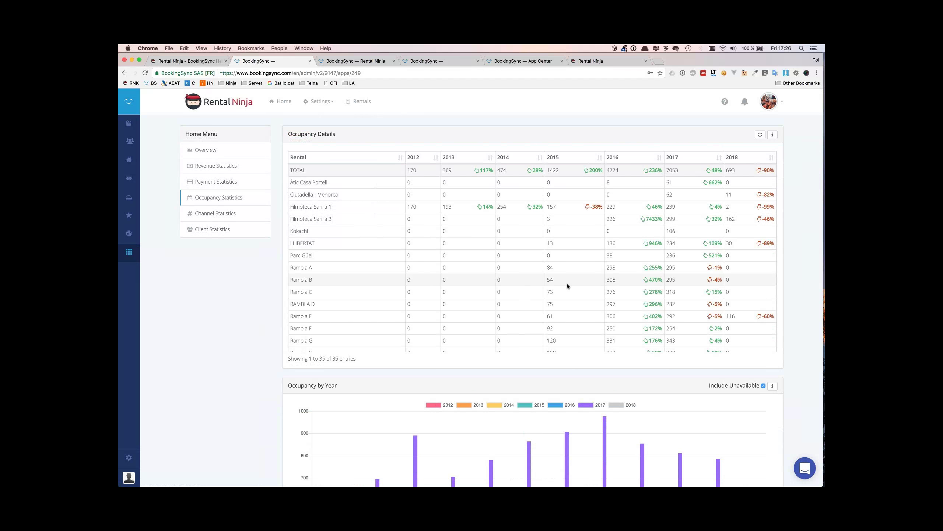
# Reopen Payment Statistics and check the €243,437 December 2016 bar in the Payments Received chart
pyautogui.click(252, 181)
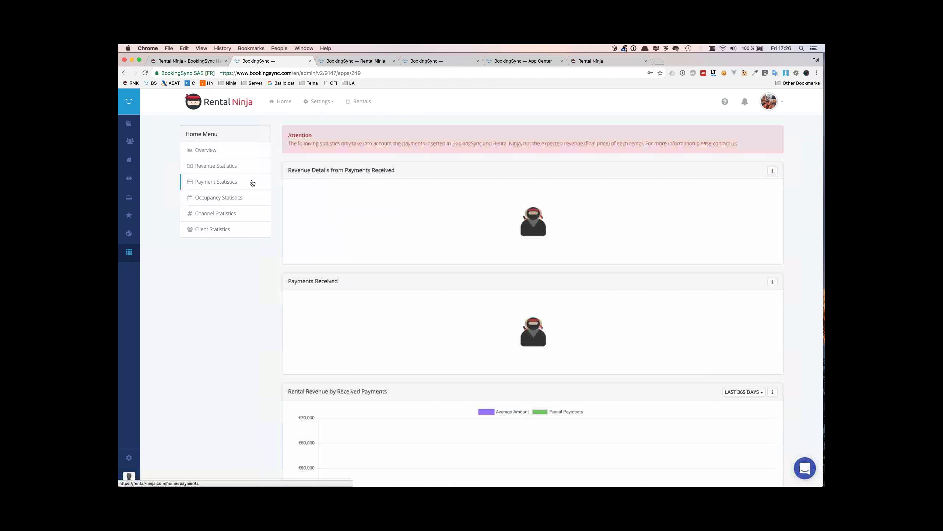
pyautogui.scroll(-10, 252, 183)
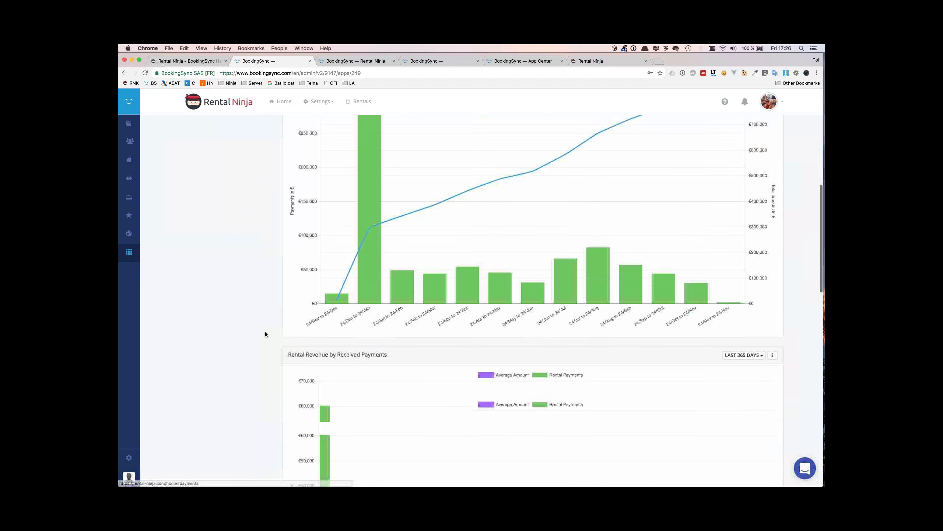
pyautogui.scroll(-10, 266, 332)
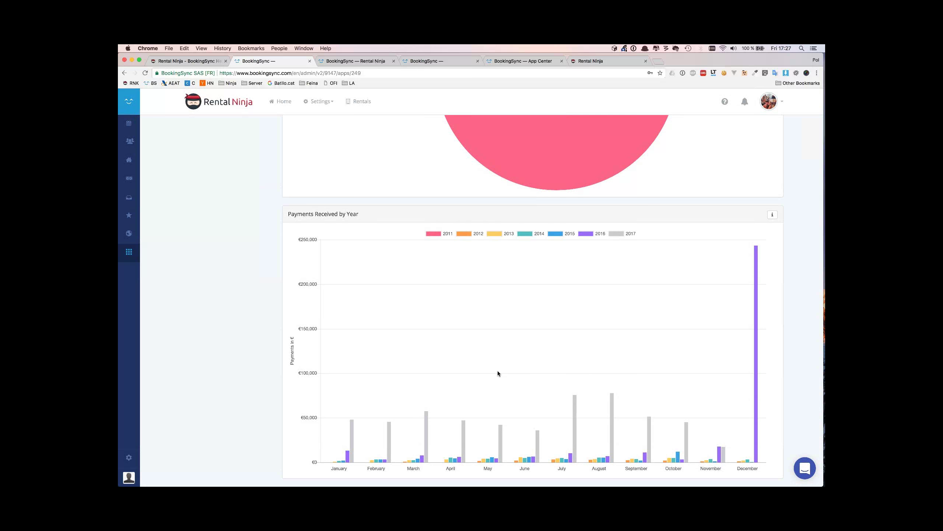
pyautogui.moveTo(757, 357)
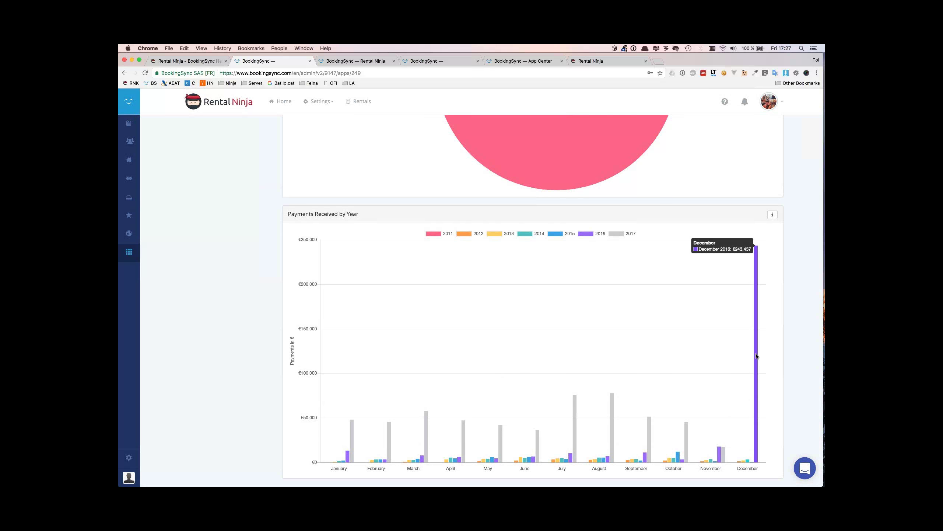
pyautogui.scroll(15, 368, 352)
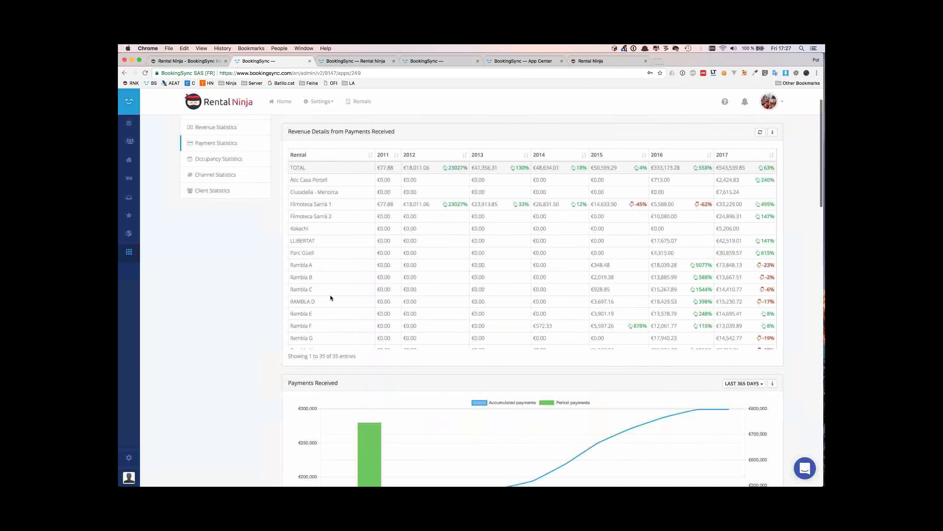
# Reopen Occupancy Statistics and review Occupancy Details, Occupancy by Year, Nights Filled and Occupancy Evolution charts
pyautogui.click(222, 197)
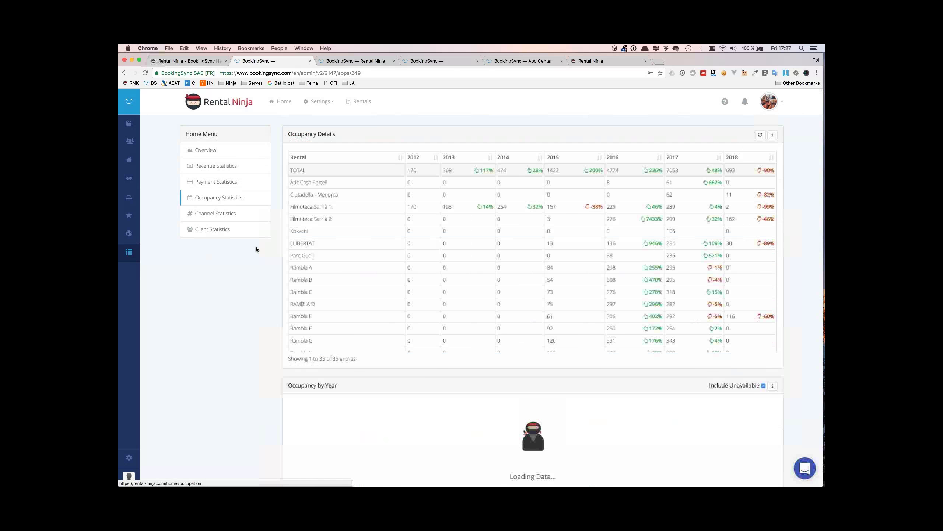
pyautogui.scroll(-2, 284, 340)
pyautogui.scroll(-10, 283, 340)
pyautogui.scroll(-12, 283, 342)
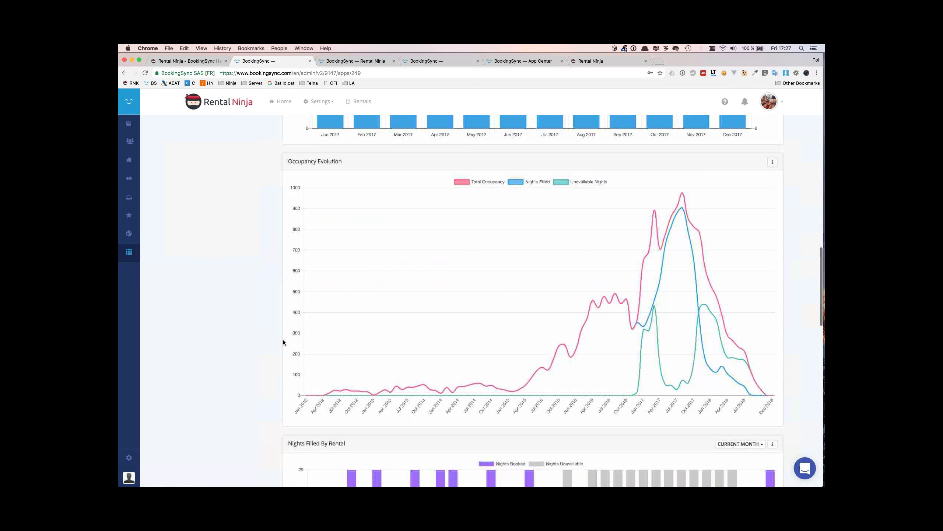
pyautogui.scroll(14, 283, 342)
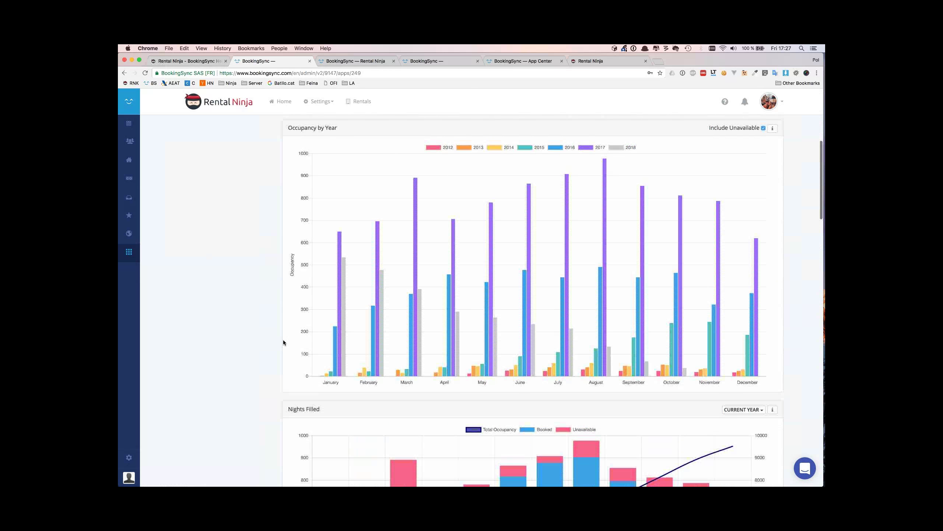
pyautogui.scroll(1, 283, 342)
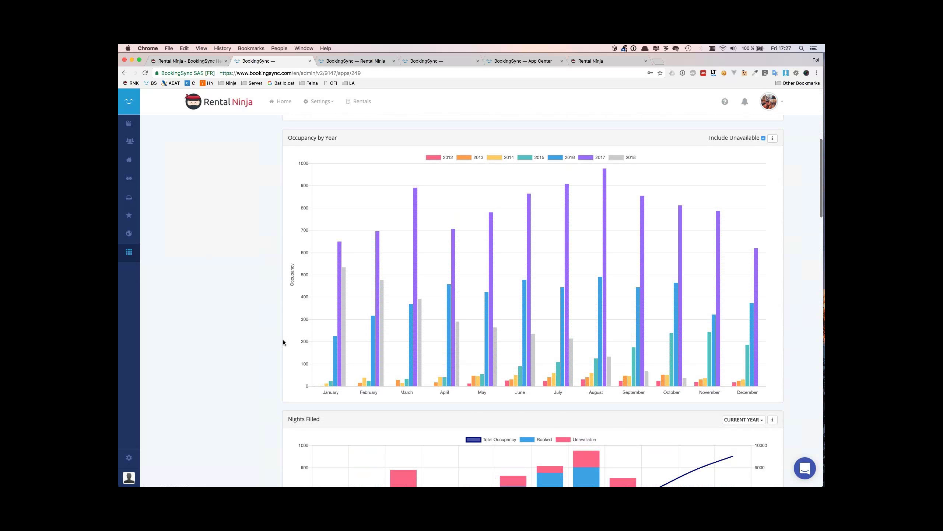
pyautogui.scroll(-9, 283, 342)
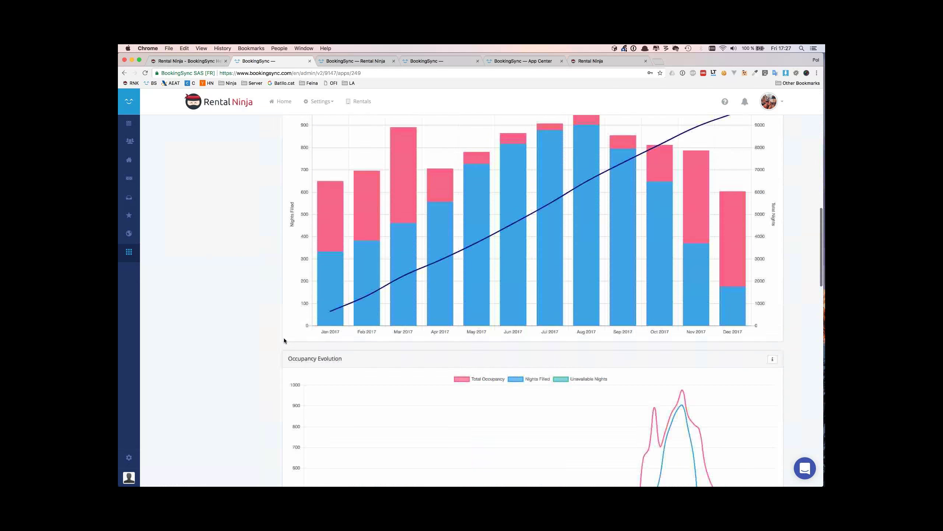
pyautogui.scroll(-6, 284, 340)
pyautogui.scroll(15, 346, 360)
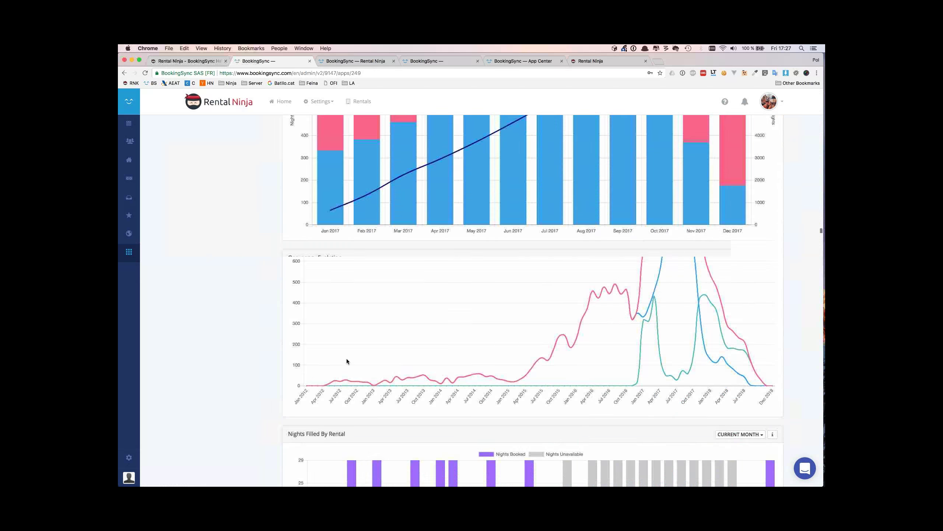
pyautogui.scroll(5, 347, 358)
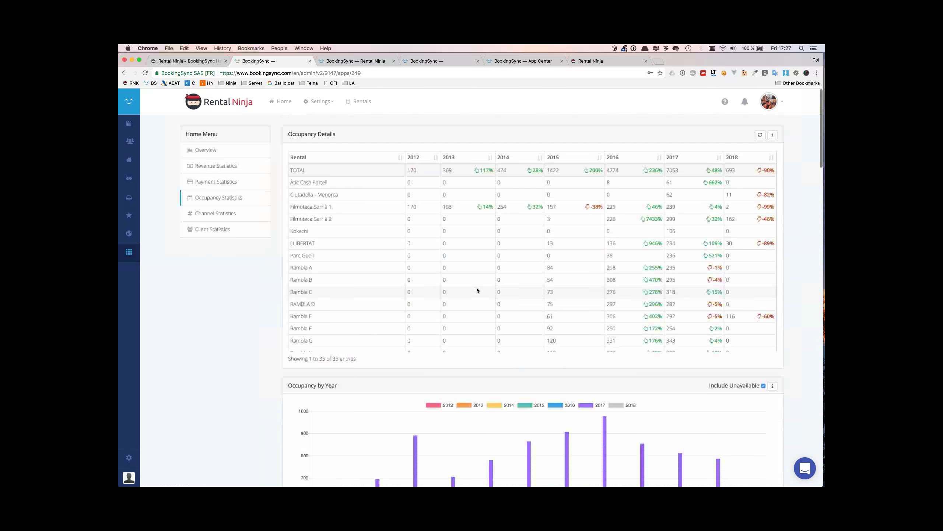
pyautogui.scroll(-5, 564, 248)
pyautogui.scroll(4, 564, 248)
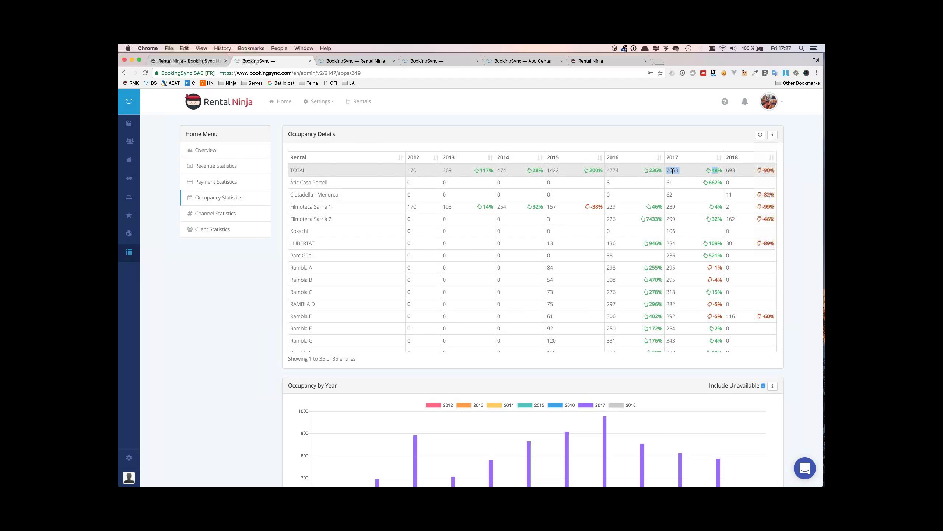
pyautogui.scroll(-10, 687, 266)
pyautogui.scroll(-20, 687, 267)
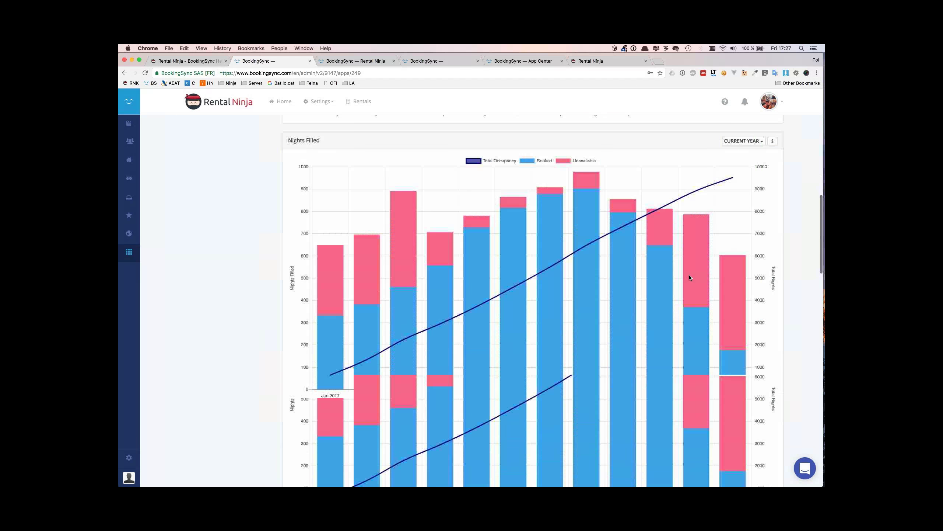
pyautogui.scroll(-10, 689, 277)
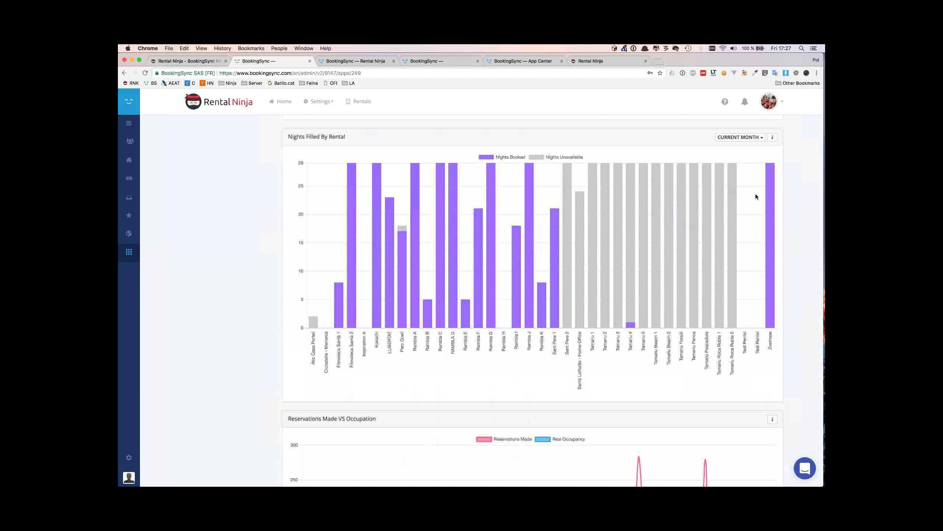
pyautogui.scroll(2, 716, 358)
pyautogui.scroll(15, 716, 358)
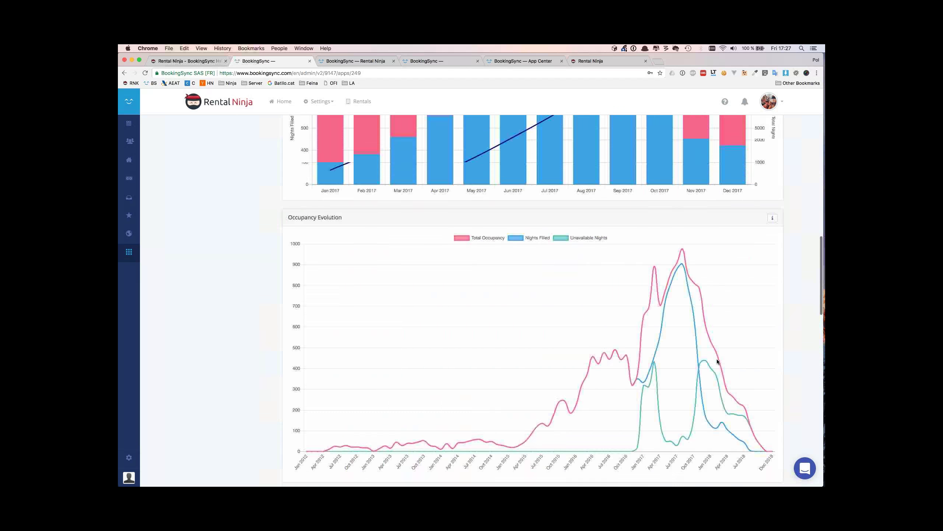
pyautogui.scroll(-8, 717, 358)
pyautogui.scroll(-8, 716, 358)
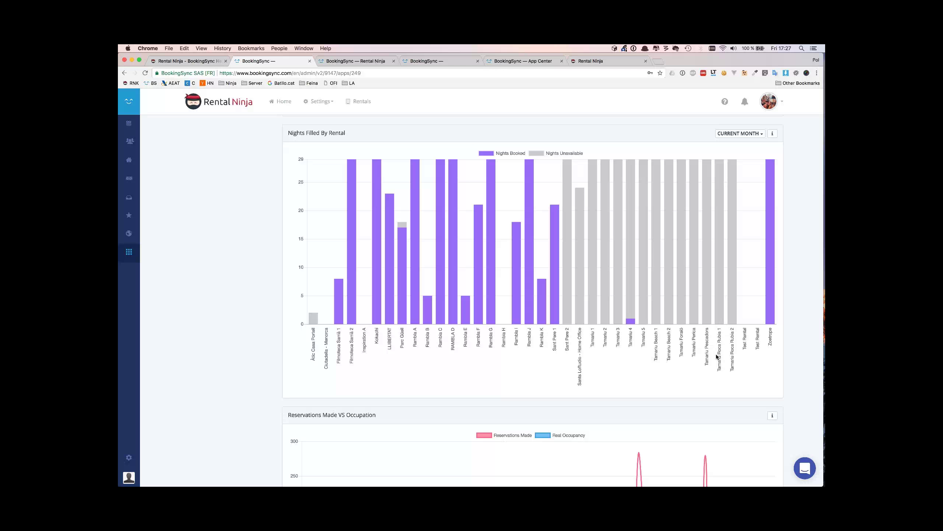
# Review the Reservations Made VS Occupation and Reservations by Year charts
pyautogui.moveTo(697, 274)
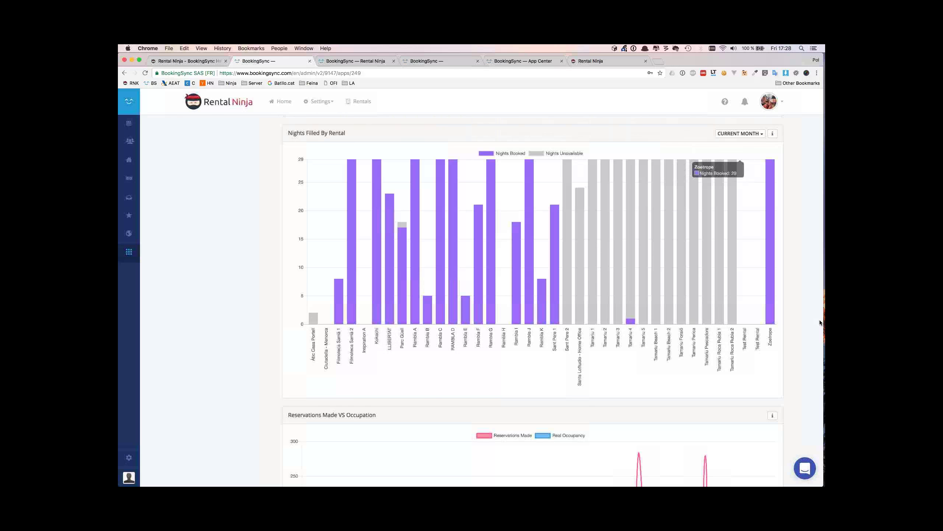
pyautogui.scroll(-3, 794, 437)
pyautogui.scroll(-4, 792, 443)
pyautogui.scroll(-1, 792, 443)
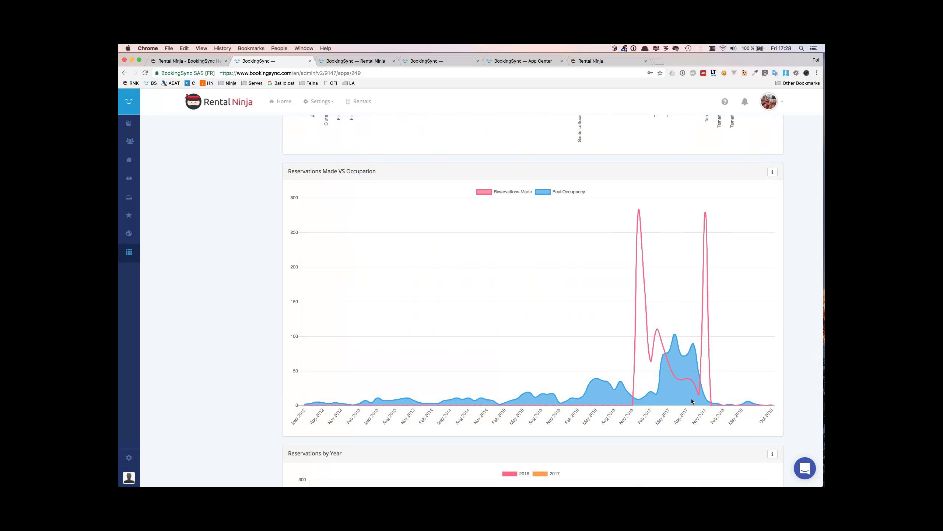
pyautogui.moveTo(658, 332)
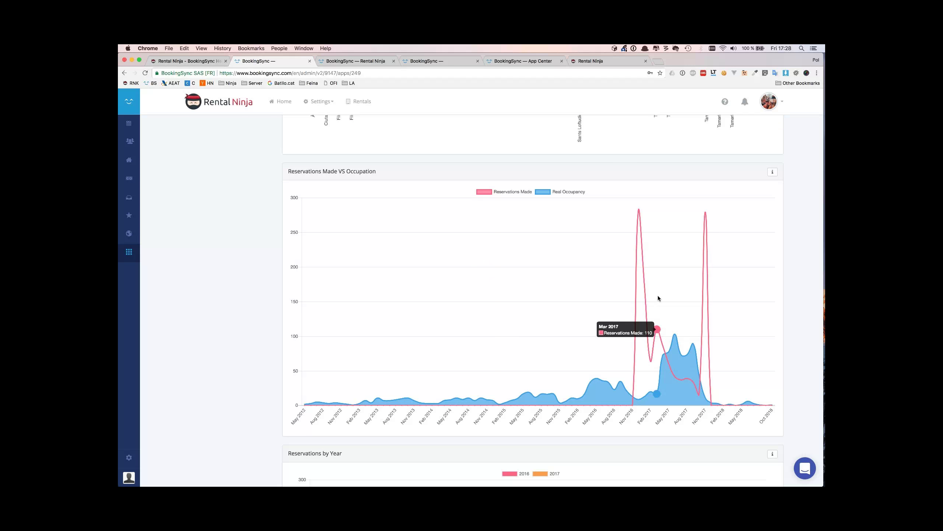
pyautogui.moveTo(640, 212)
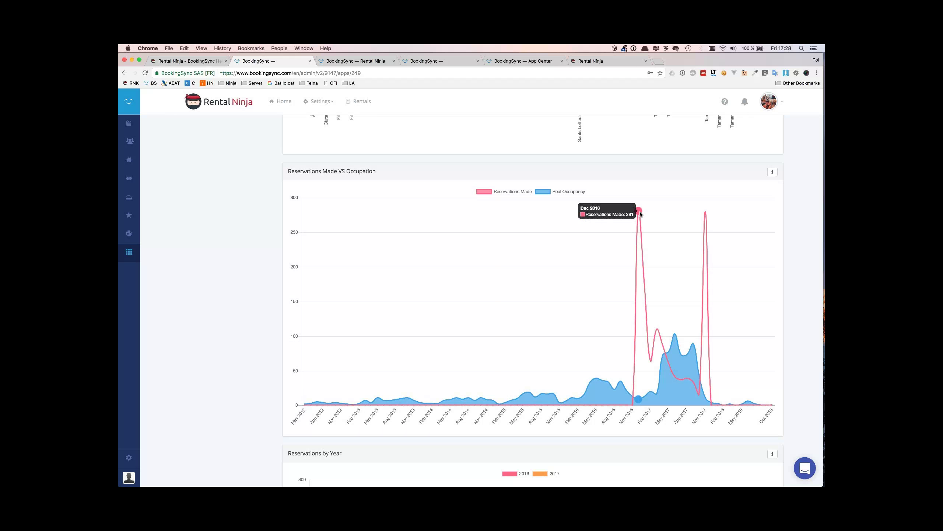
pyautogui.scroll(-6, 637, 353)
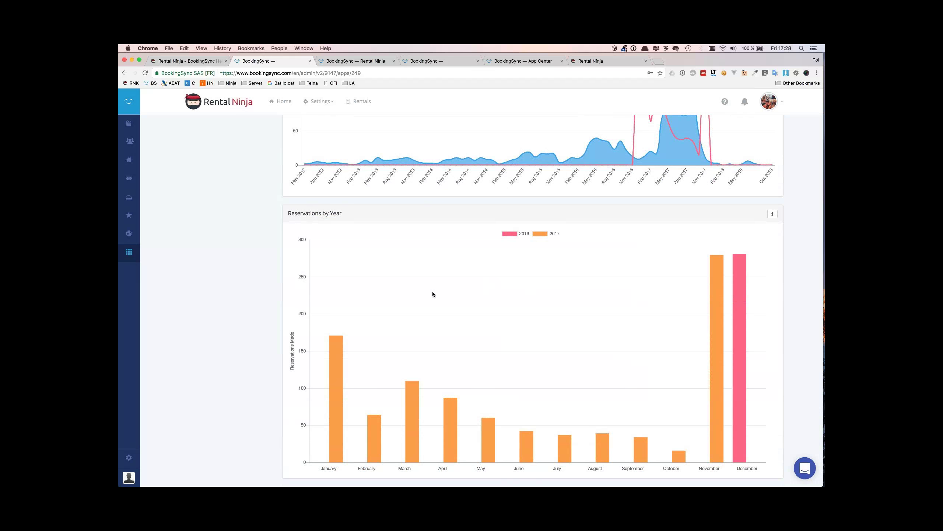
# View the Channel Performance statistics, then move on to the Client Statistics page
pyautogui.scroll(20, 432, 292)
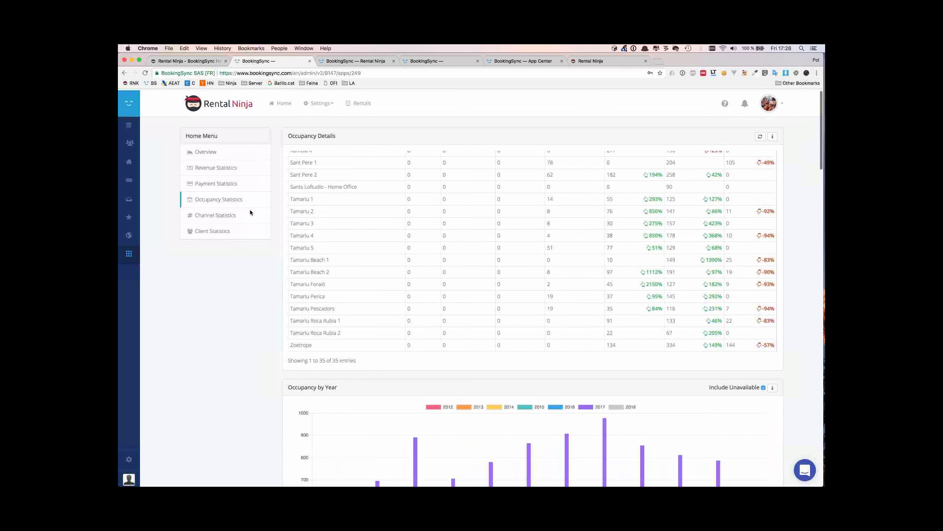
pyautogui.click(236, 215)
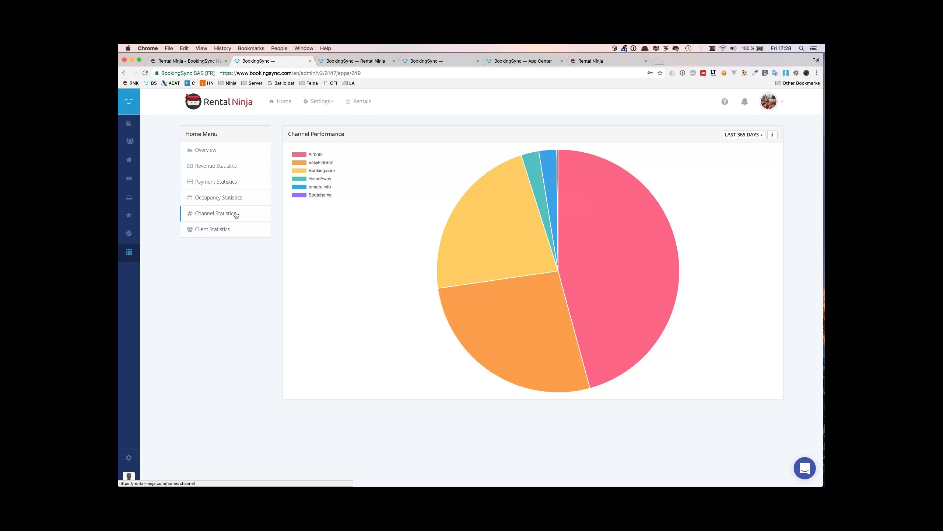
pyautogui.click(228, 231)
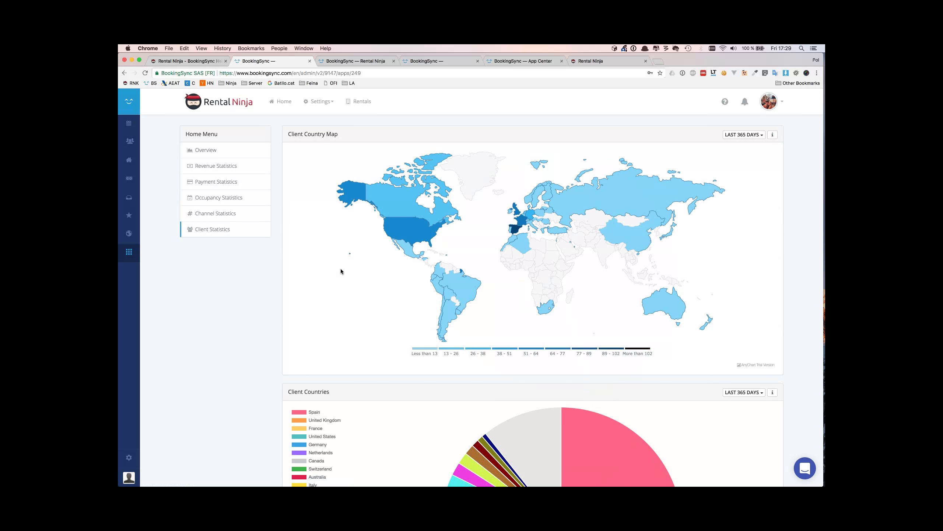
# Check the Client Country Map period choices, keeping LAST 365 DAYS
pyautogui.click(757, 137)
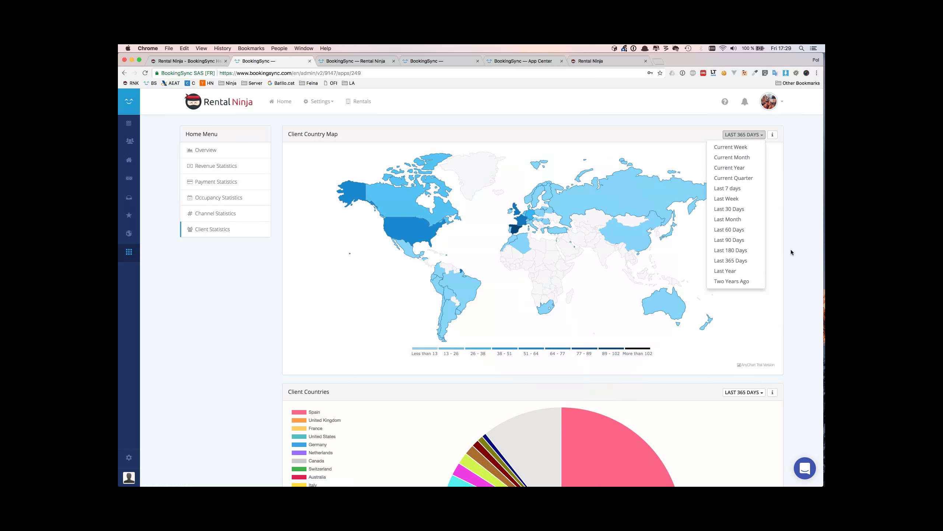
pyautogui.click(807, 229)
pyautogui.click(741, 134)
pyautogui.click(700, 142)
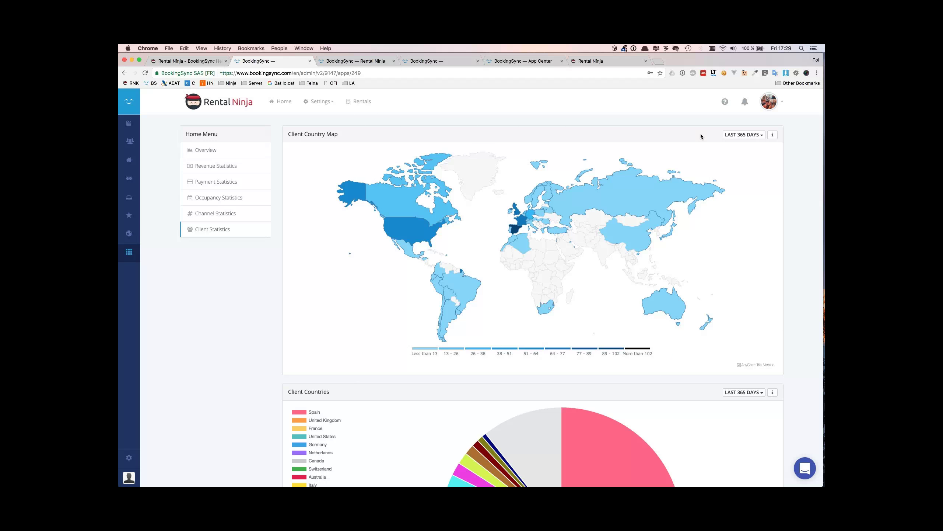
# Scroll through the client countries breakdown, then go to the Rentals list
pyautogui.scroll(-2, 703, 263)
pyautogui.scroll(-1, 702, 263)
pyautogui.scroll(2, 607, 225)
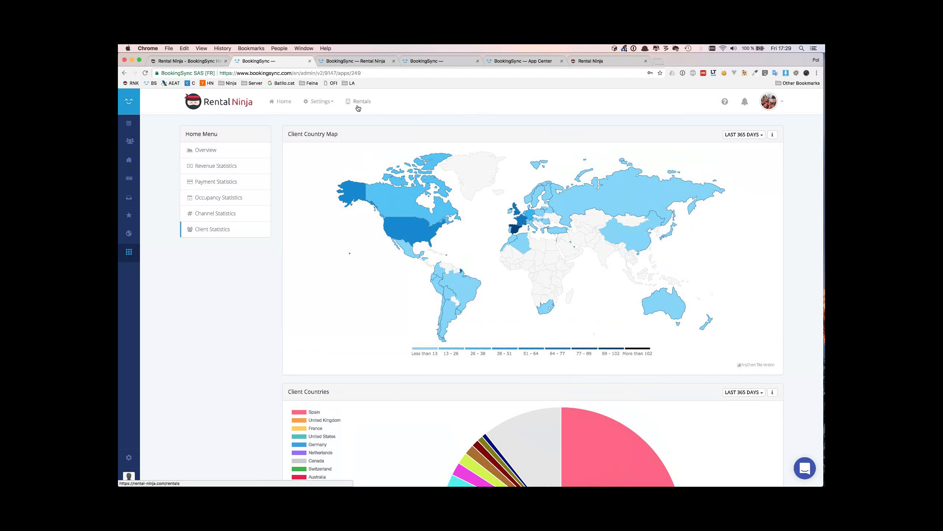
pyautogui.click(358, 108)
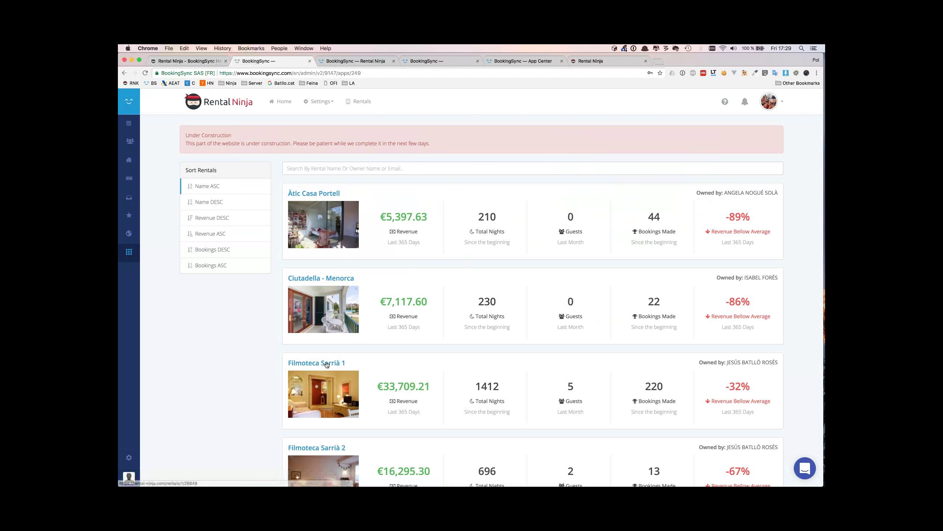
pyautogui.click(327, 363)
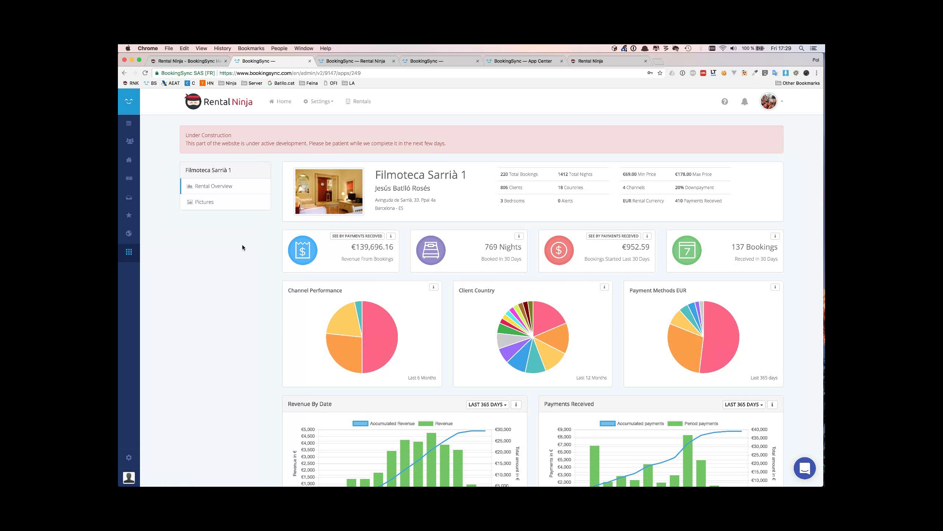
pyautogui.scroll(-2, 281, 260)
pyautogui.scroll(1, 281, 261)
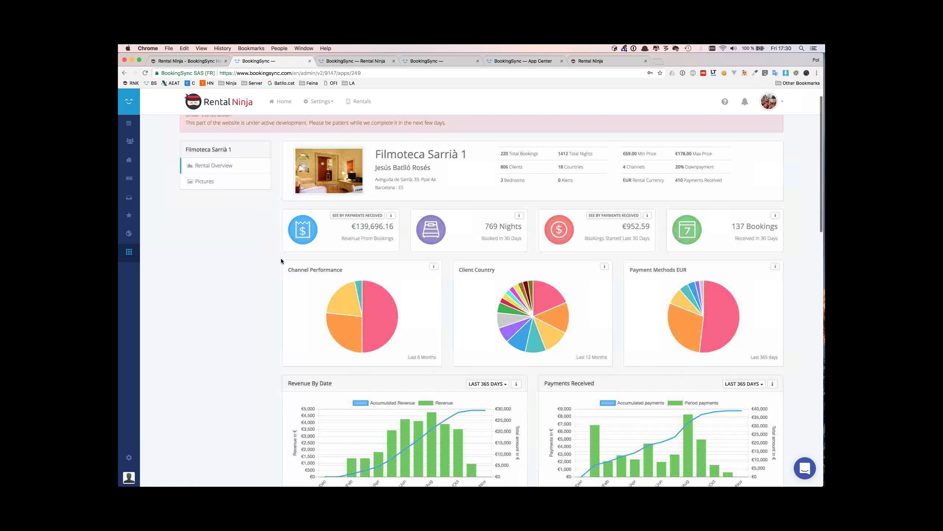
pyautogui.tripleClick(400, 157)
pyautogui.click(447, 158)
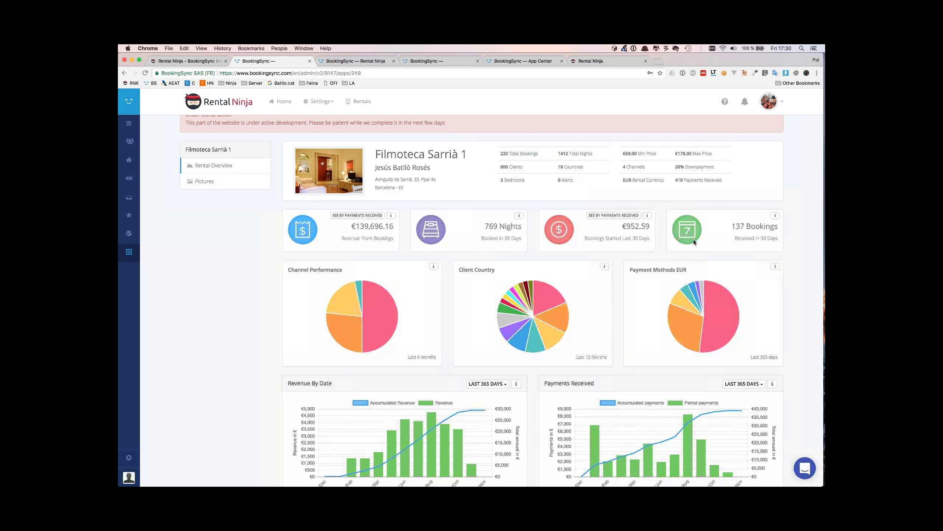
pyautogui.scroll(-5, 694, 238)
pyautogui.scroll(-1, 694, 242)
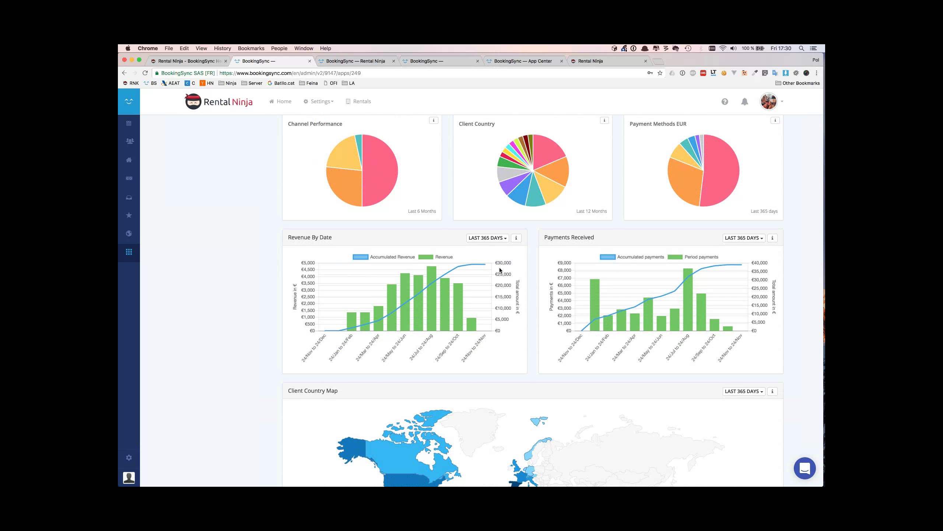
pyautogui.moveTo(486, 266)
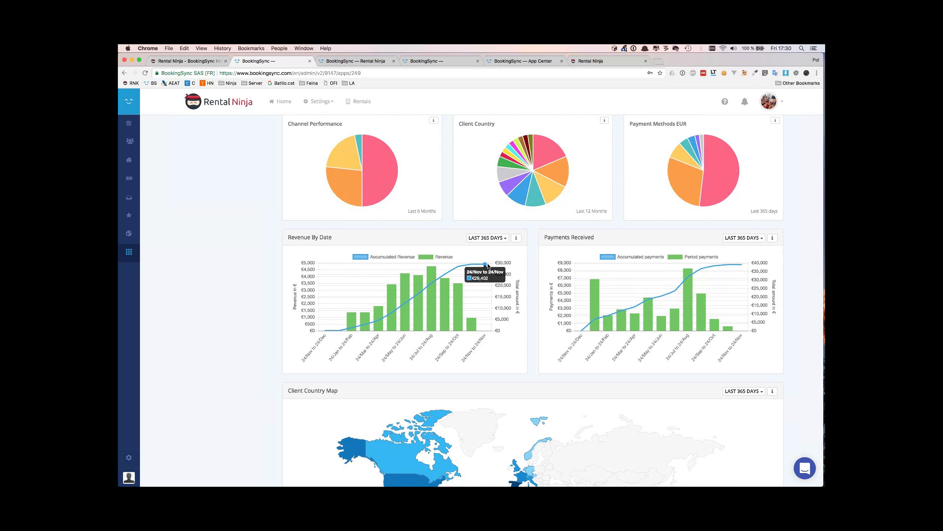
pyautogui.moveTo(742, 266)
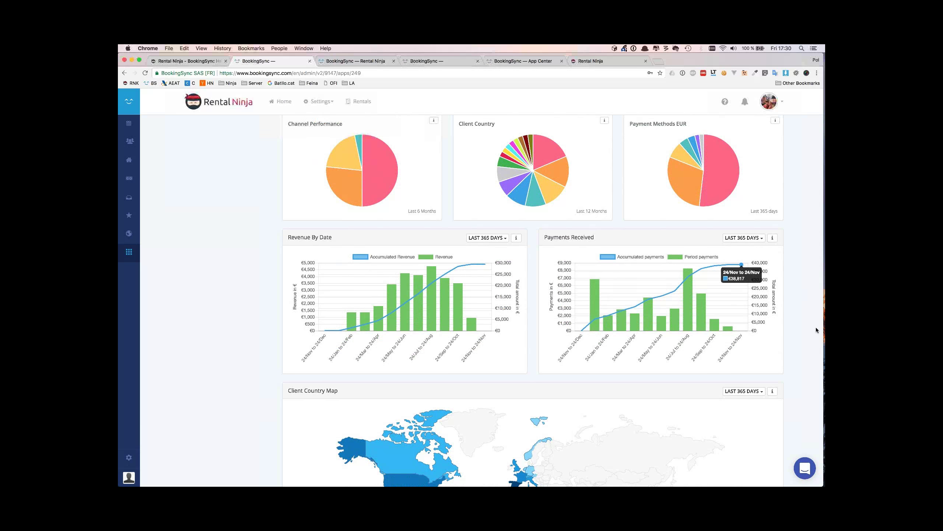
pyautogui.scroll(-5, 797, 369)
pyautogui.scroll(-2, 708, 388)
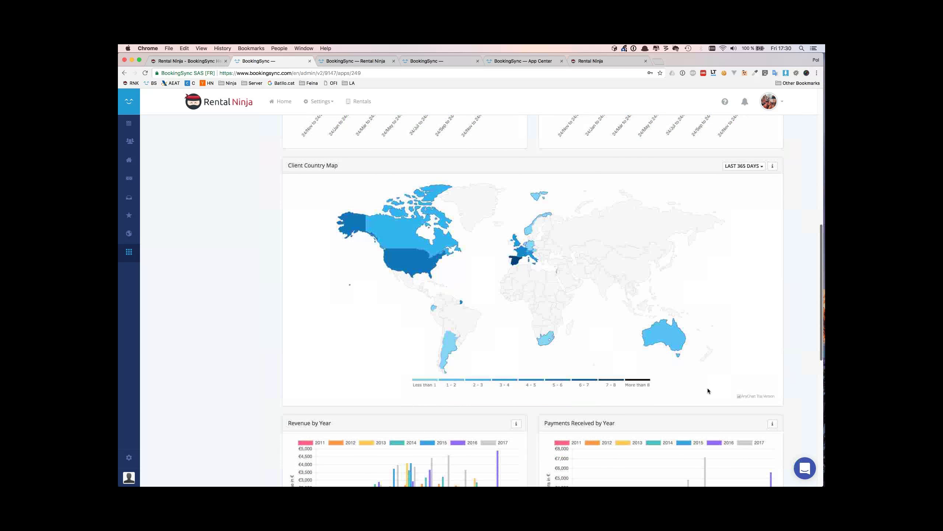
pyautogui.scroll(-2, 489, 412)
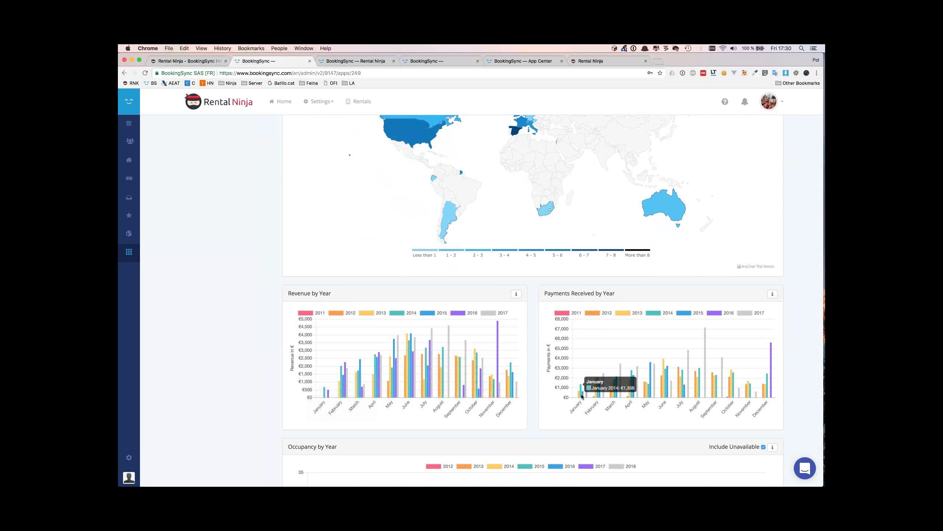
pyautogui.scroll(-3, 594, 392)
pyautogui.scroll(7, 296, 392)
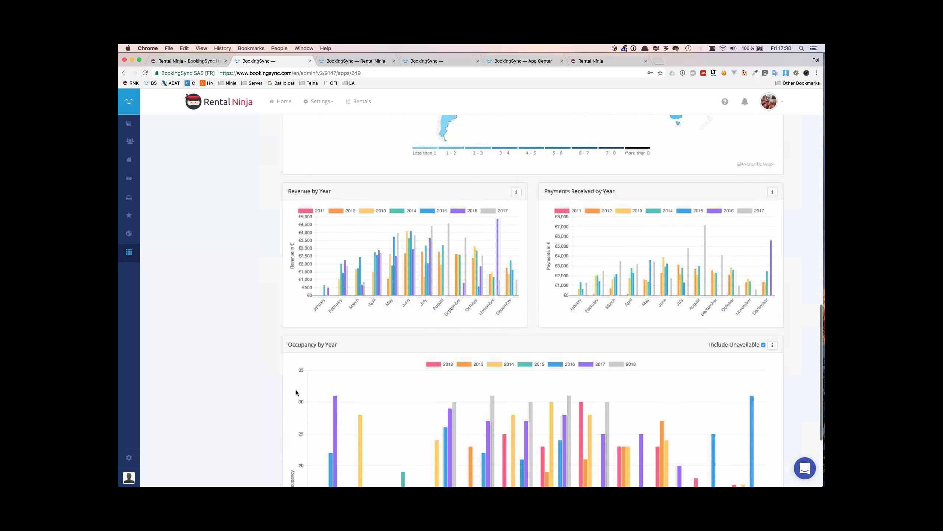
pyautogui.scroll(5, 297, 392)
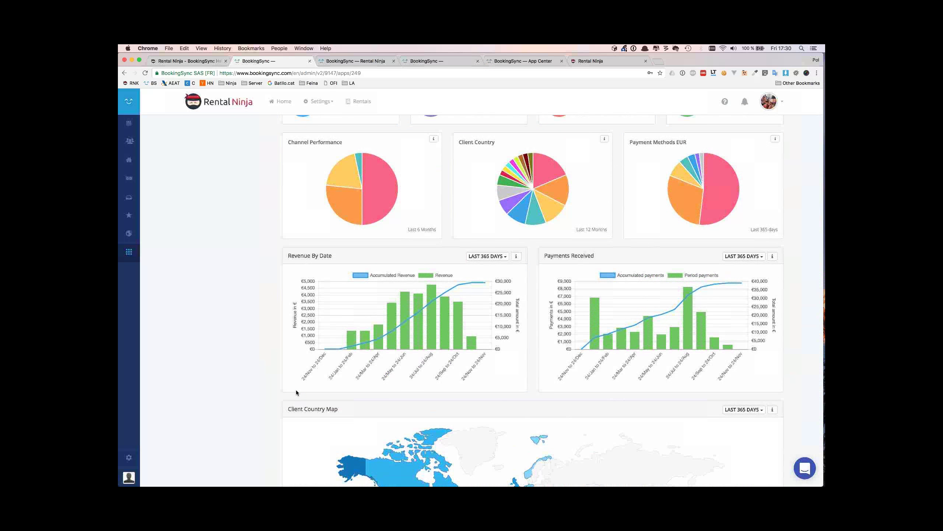
pyautogui.scroll(4, 296, 389)
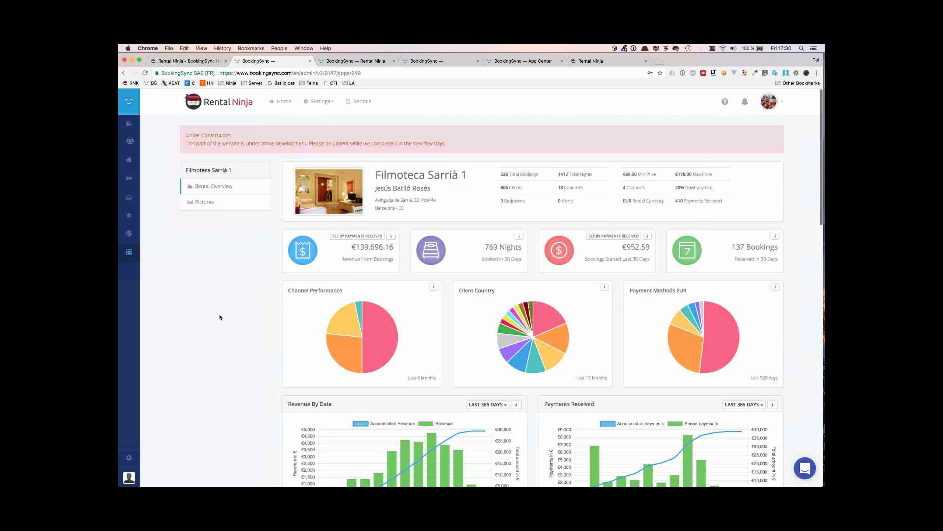
# Open the Filmoteca Sarrià 1 picture gallery and briefly enlarge the first photo
pyautogui.click(204, 202)
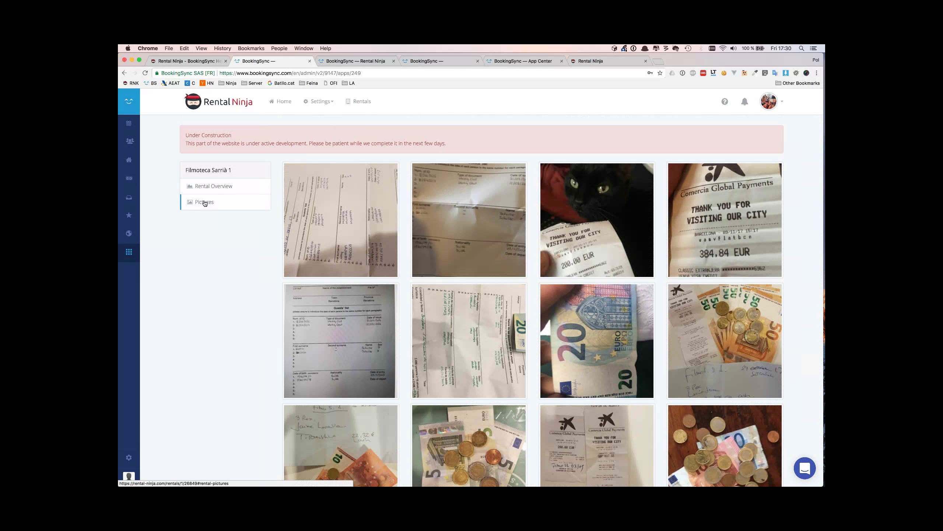
pyautogui.click(340, 180)
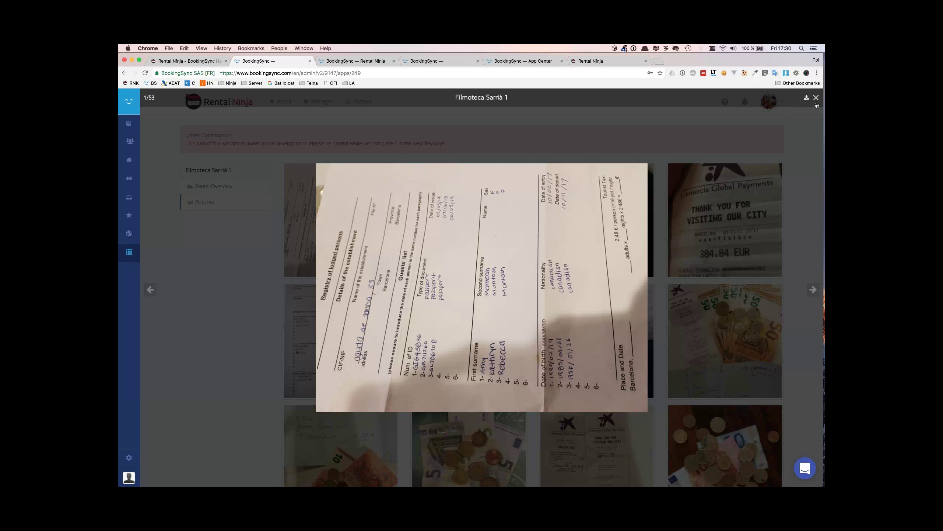
pyautogui.click(814, 102)
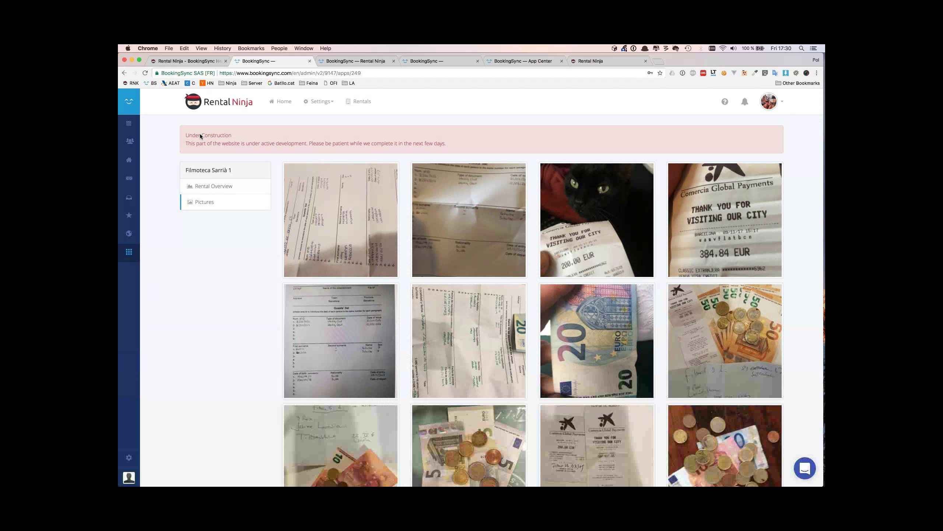
pyautogui.moveTo(186, 135); pyautogui.dragTo(359, 146)
pyautogui.click(359, 145)
# View the first of 53 pictures enlarged, close it, and return to the home Overview
pyautogui.click(341, 219)
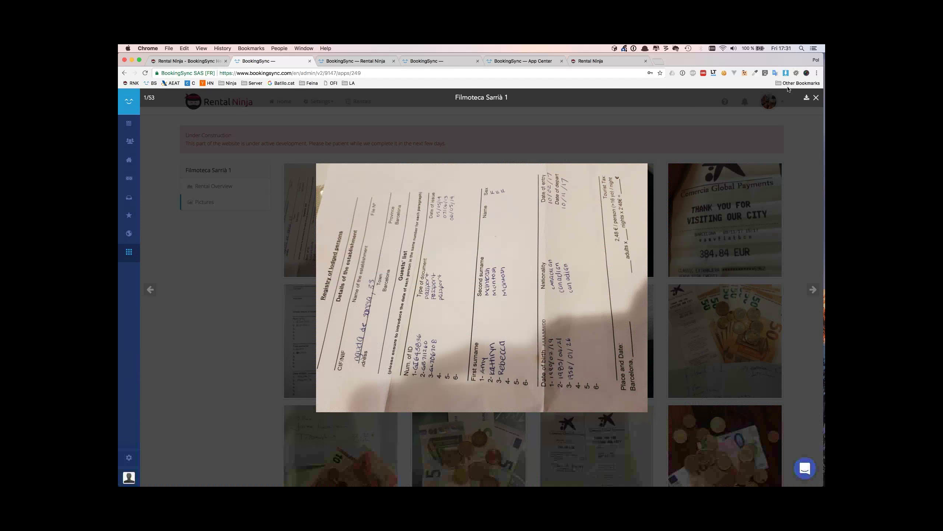
pyautogui.click(816, 98)
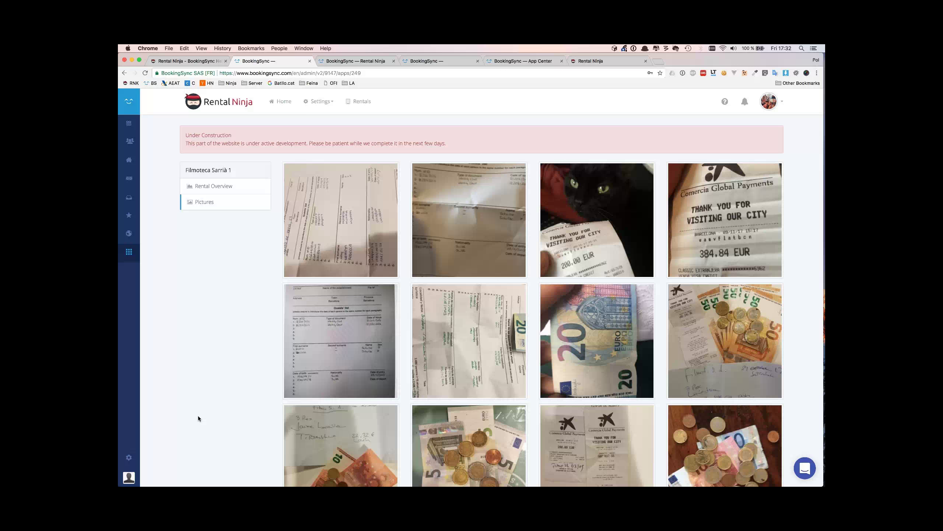
pyautogui.click(213, 107)
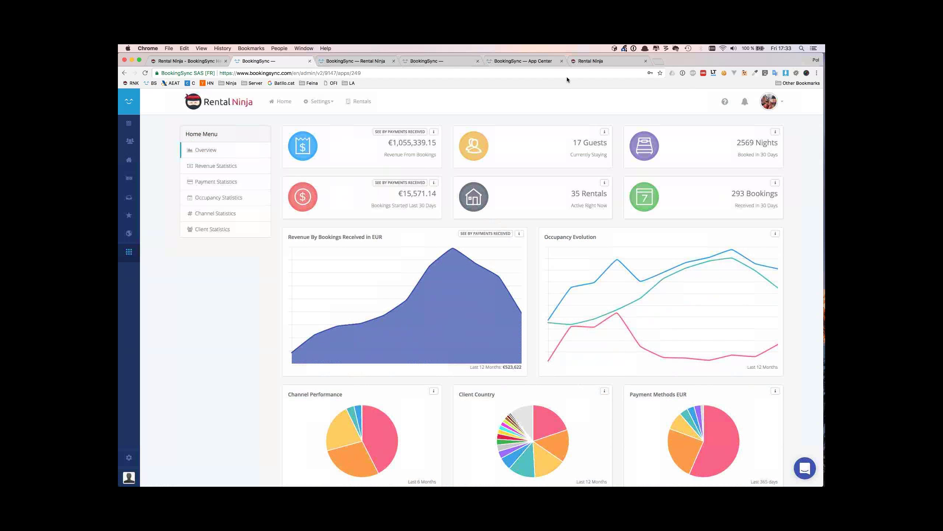
# Switch to the join.me screen-sharing app and bring the browser back
pyautogui.click(684, 57)
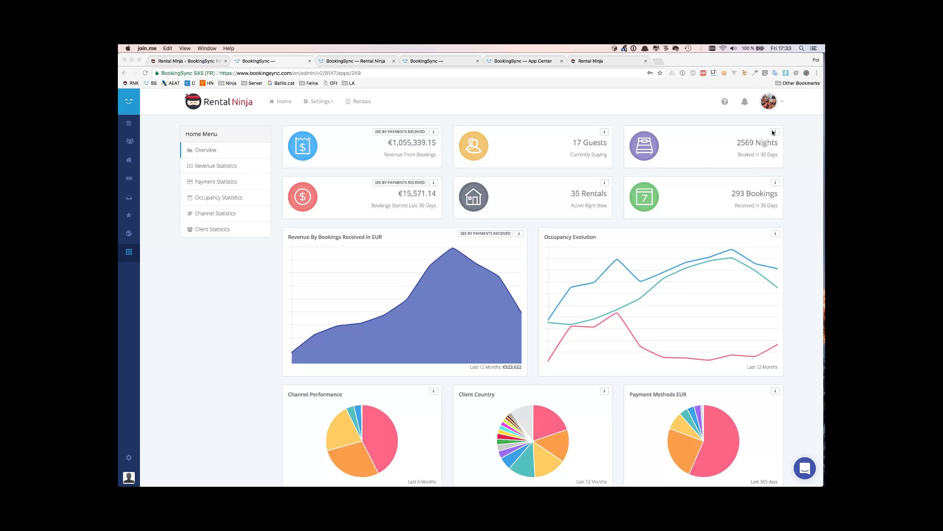
pyautogui.click(636, 102)
pyautogui.scroll(-1, 511, 305)
pyautogui.scroll(1, 511, 304)
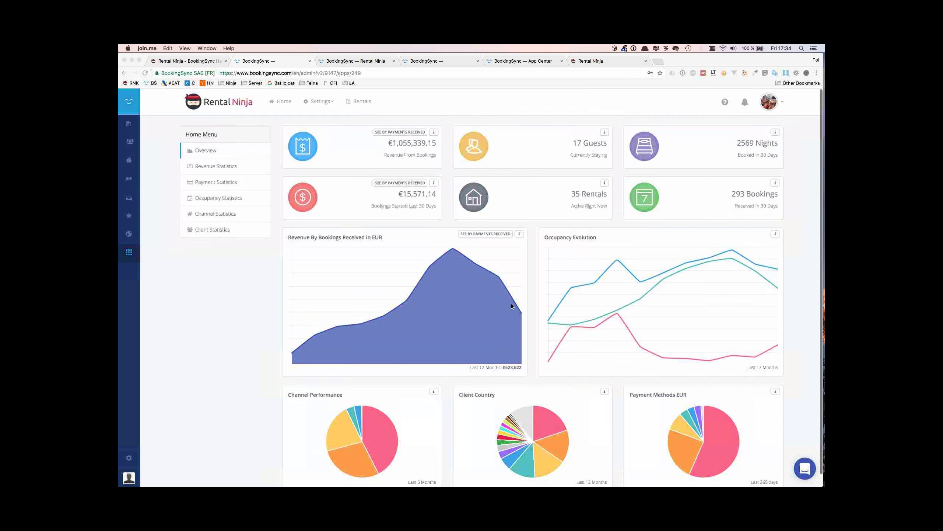
# Close the spare 'Rental Ninja' and 'BookingSync — Rental Ninja' tabs and show the Rentals list
pyautogui.click(645, 61)
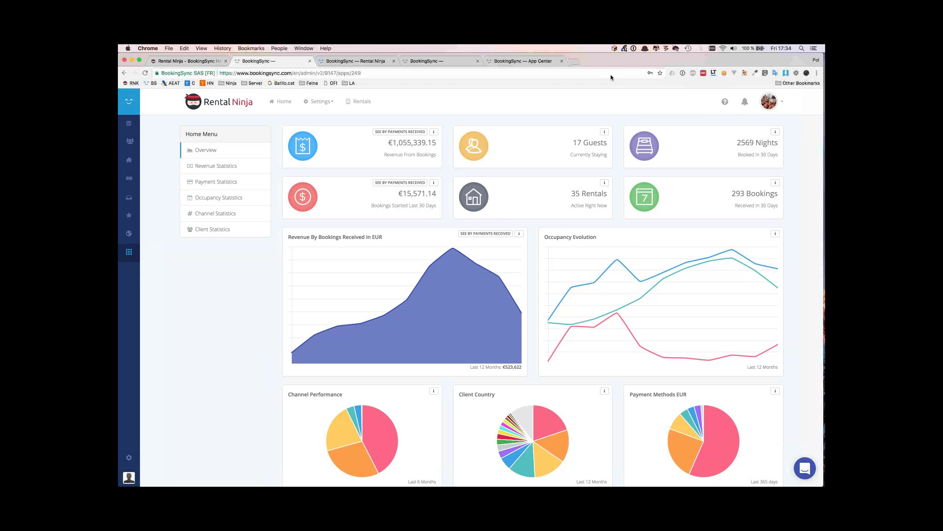
pyautogui.click(393, 61)
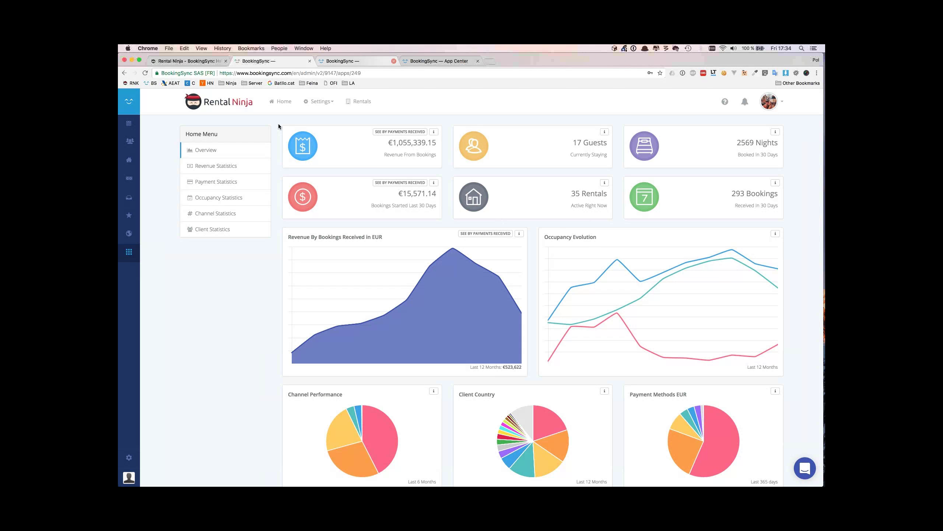
pyautogui.click(352, 101)
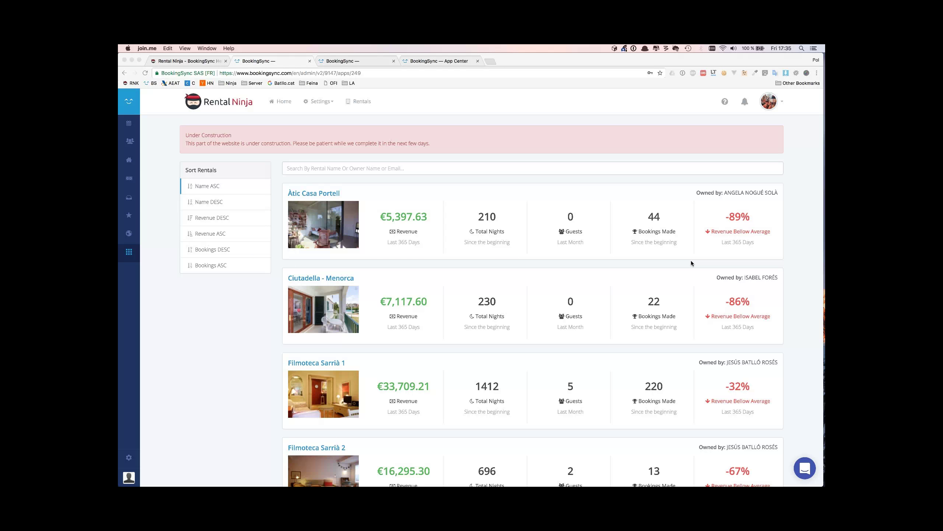
# Refocus the browser and open a new Google tab with Cmd+T
pyautogui.click(502, 221)
pyautogui.press('super+t')
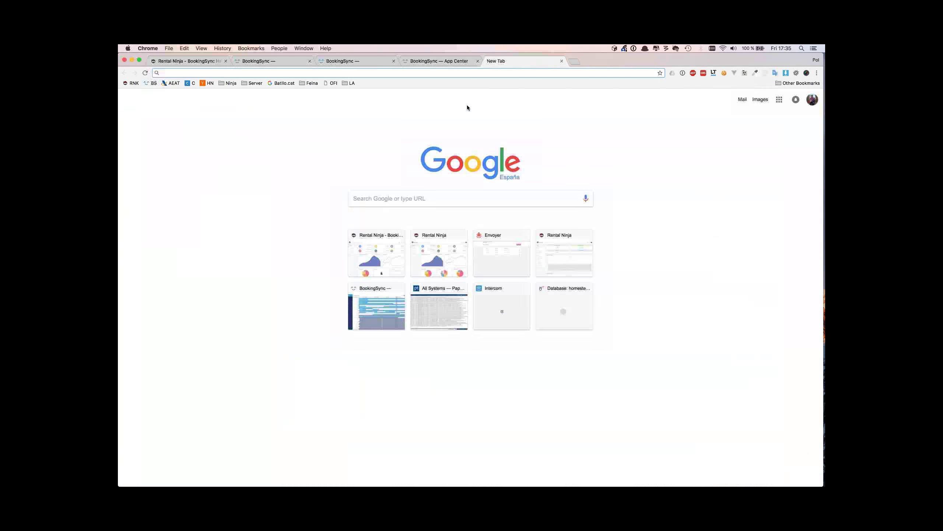
# Search 'roles' on help.rental-ninja.com and open the Roles & access permissions article
pyautogui.write('help.rental-ninja.com')
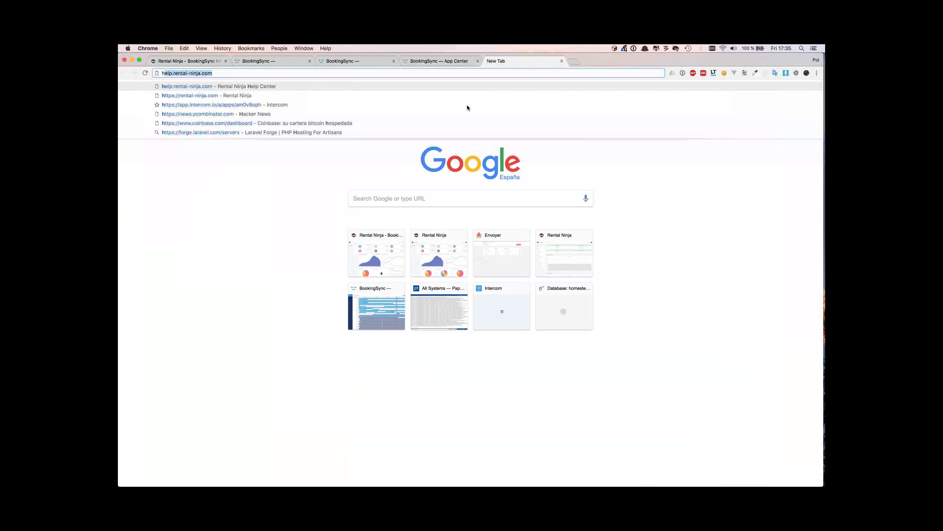
pyautogui.press('Return')
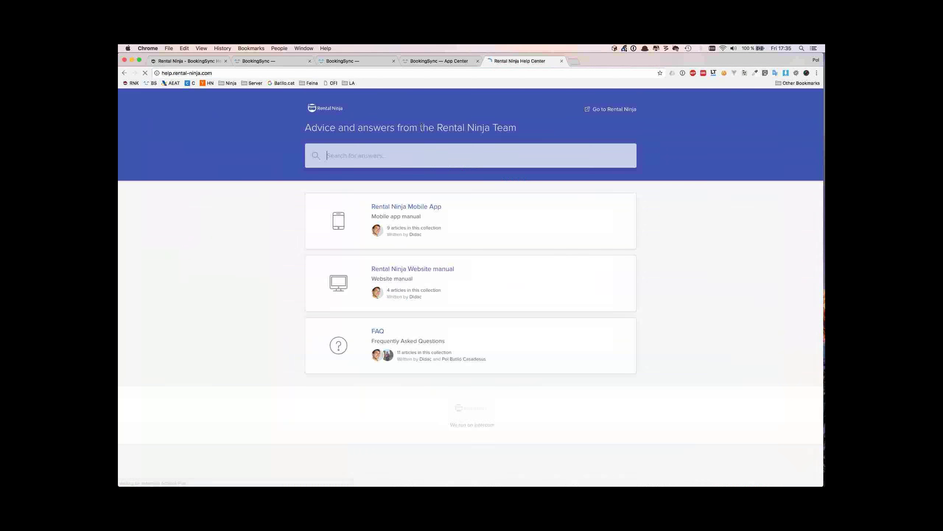
pyautogui.write('roles')
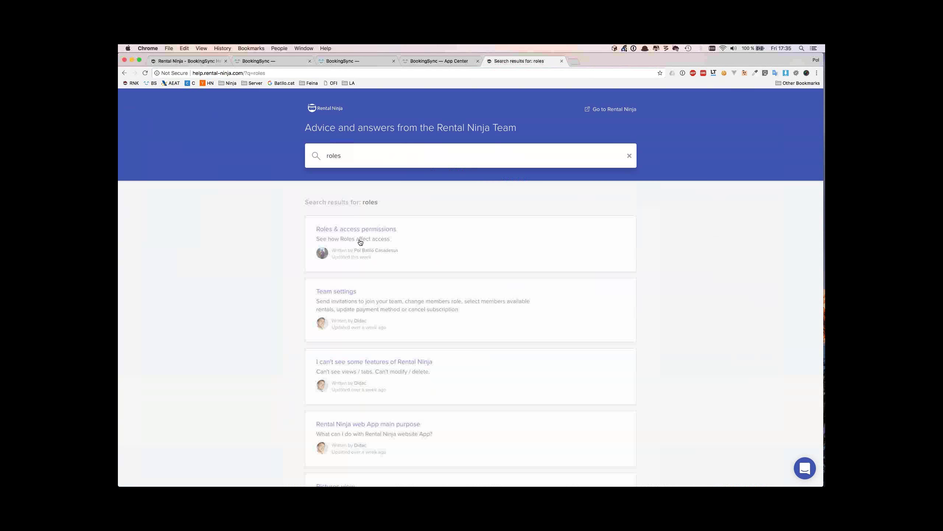
pyautogui.click(387, 233)
# Open the linked ROLES: access permissions spreadsheet and move its tab before the article tab
pyautogui.scroll(-1, 467, 262)
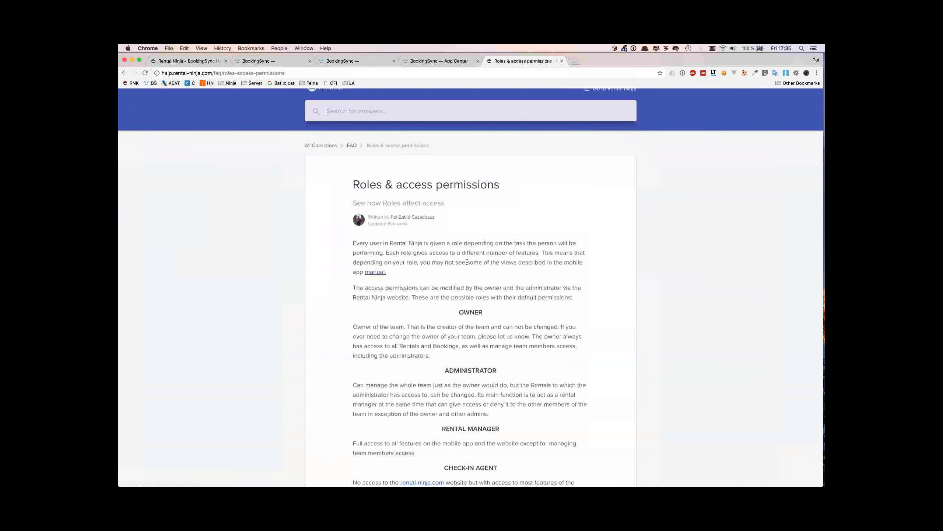
pyautogui.scroll(-15, 435, 376)
pyautogui.click(543, 356)
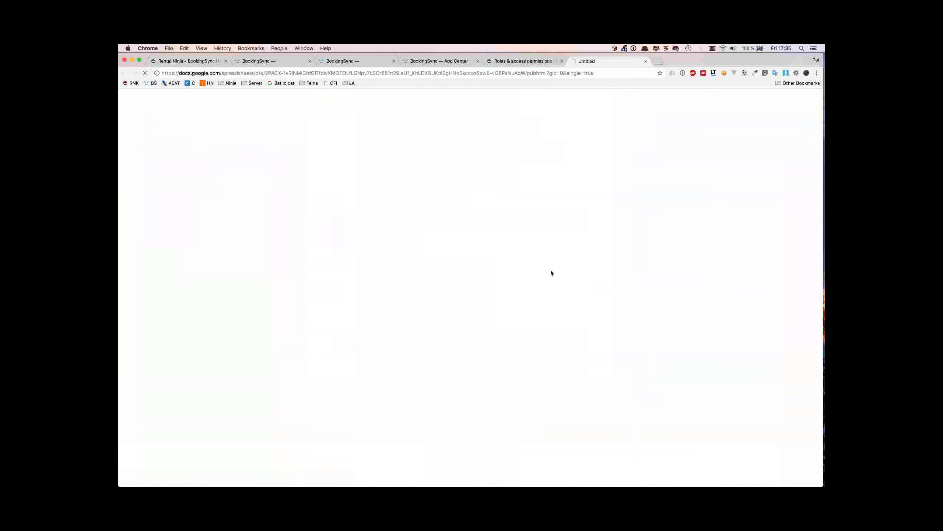
pyautogui.moveTo(598, 61); pyautogui.dragTo(546, 61)
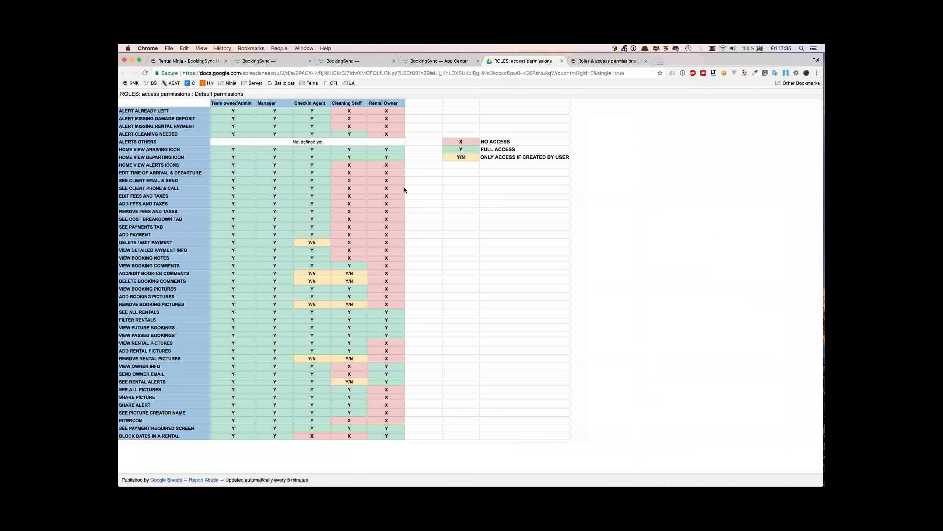
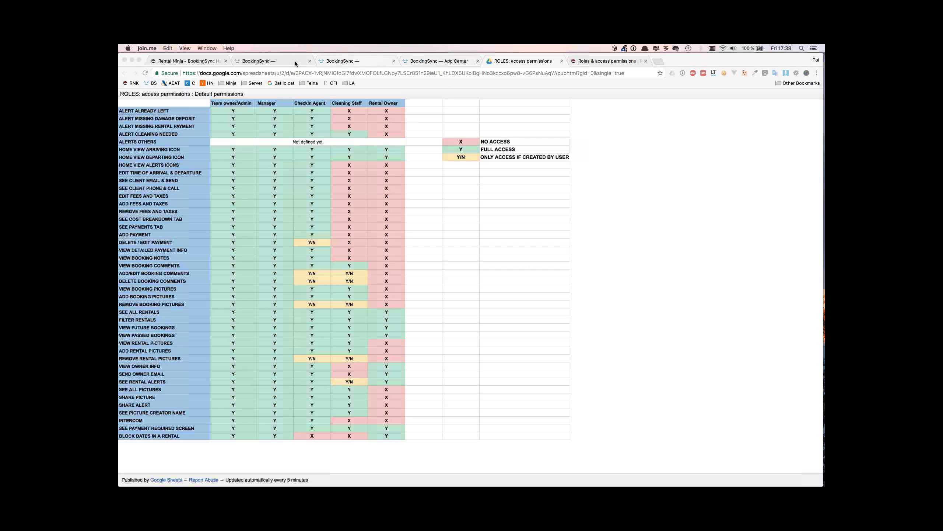
# On the rentals overview, sort by Revenue DESC, then switch to Name ASC
pyautogui.click(266, 61)
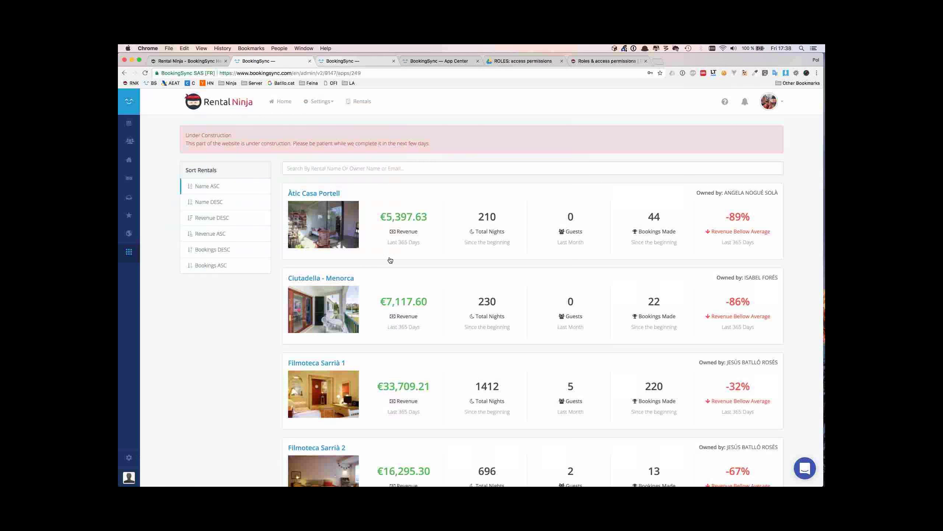
pyautogui.click(214, 218)
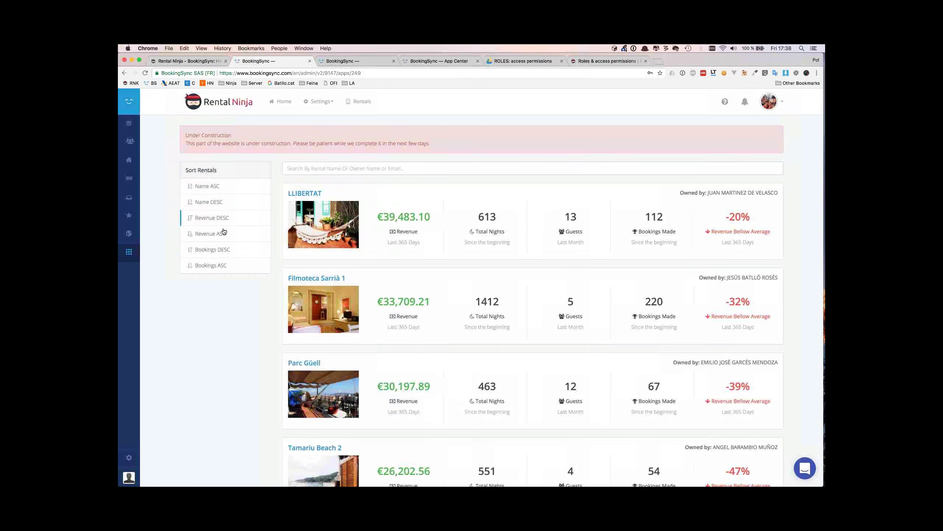
pyautogui.click(221, 191)
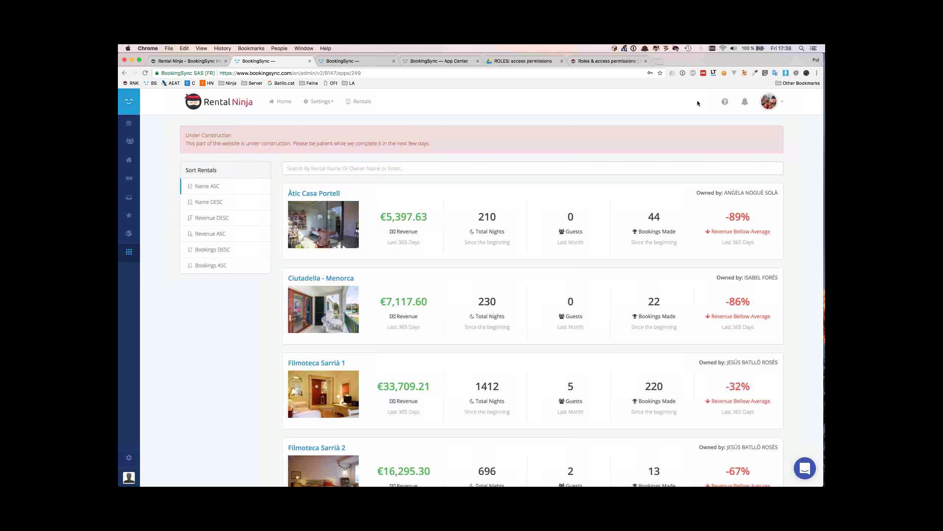
# Bring the browser window back into focus and select its current web address
pyautogui.click(689, 48)
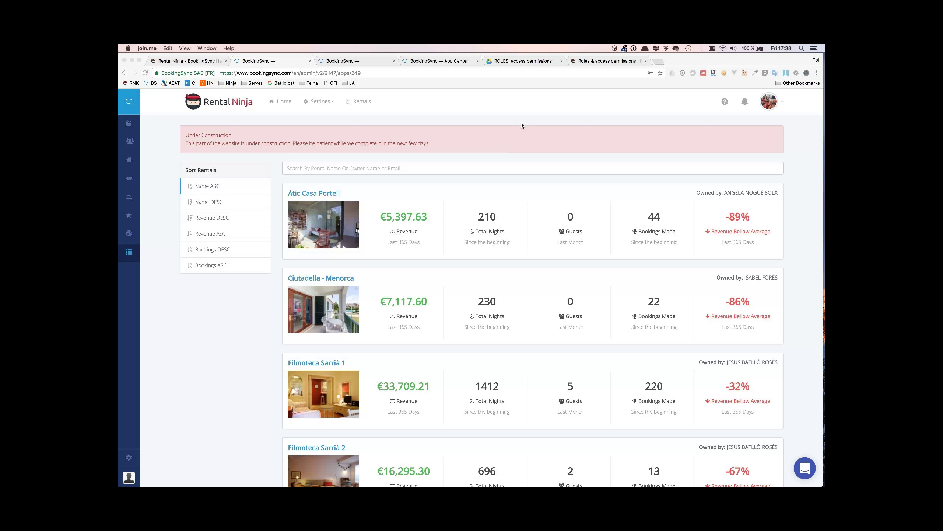
pyautogui.click(479, 116)
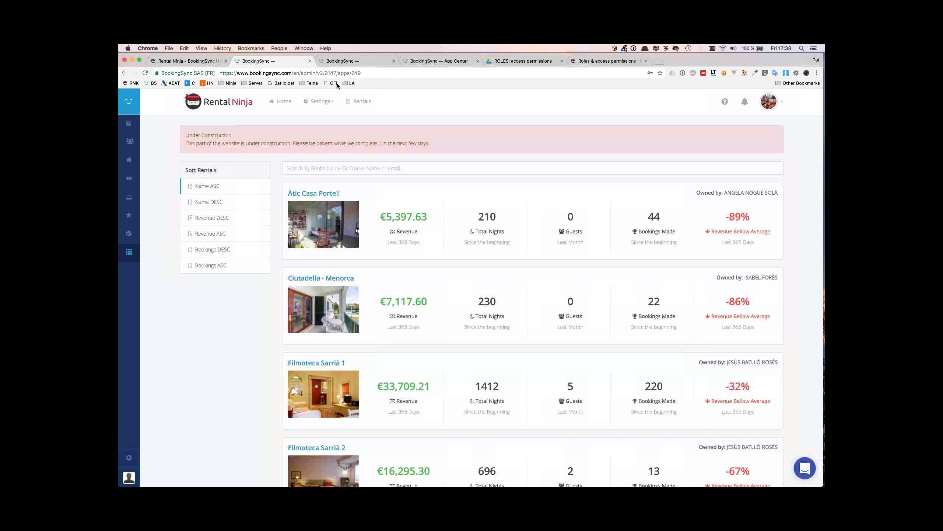
pyautogui.click(273, 73)
# Load rental-ninja.com/about in a new tab and scroll to Simple Pricing (20 rentals, 90.00€ + VAT monthly)
pyautogui.press('cmd+t')
pyautogui.write('ren')
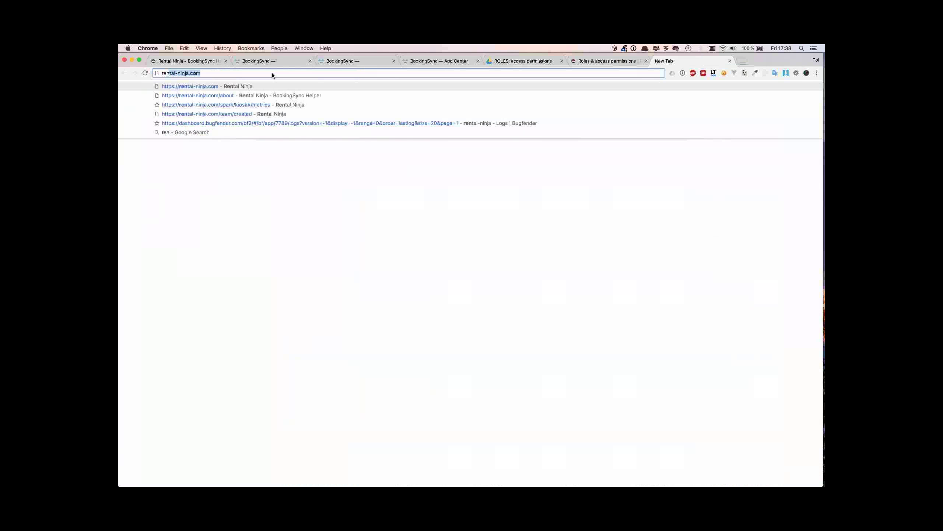
pyautogui.write('tal-ninja.com/a')
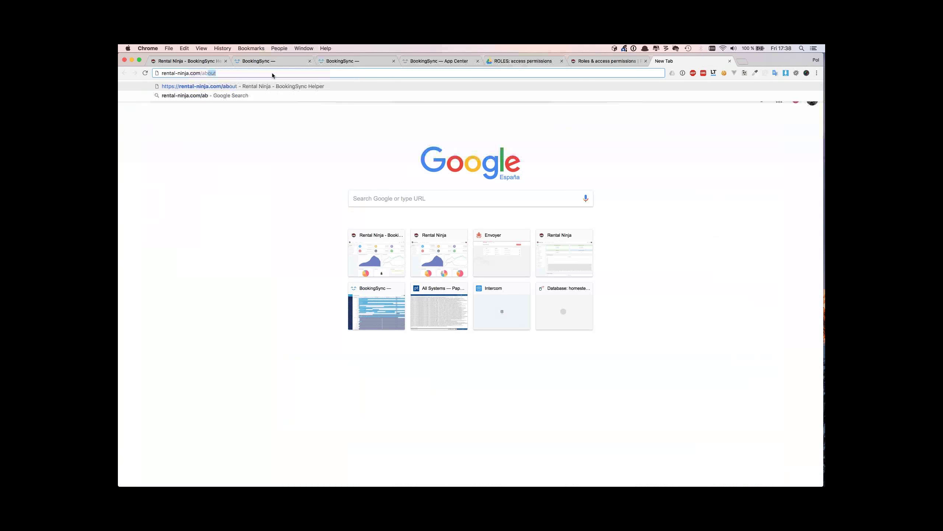
pyautogui.press('Return')
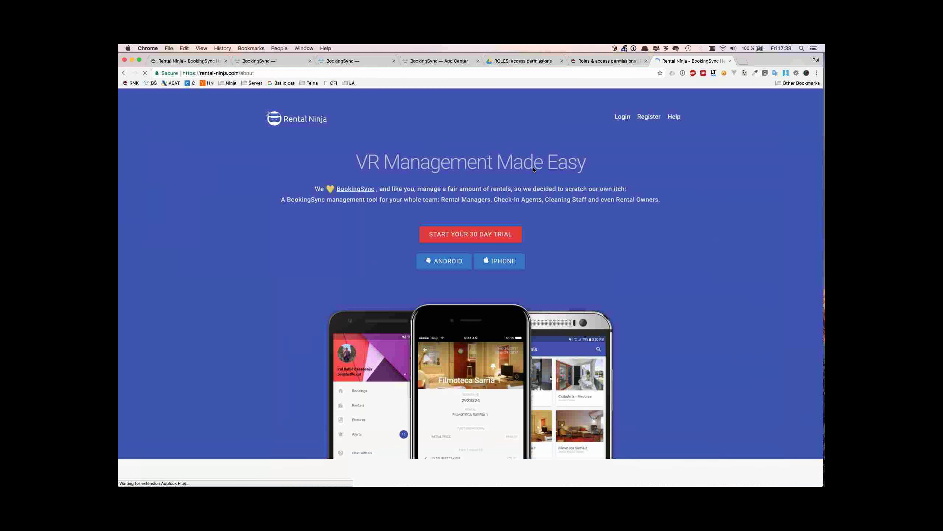
pyautogui.scroll(-10, 447, 231)
pyautogui.scroll(-20, 446, 233)
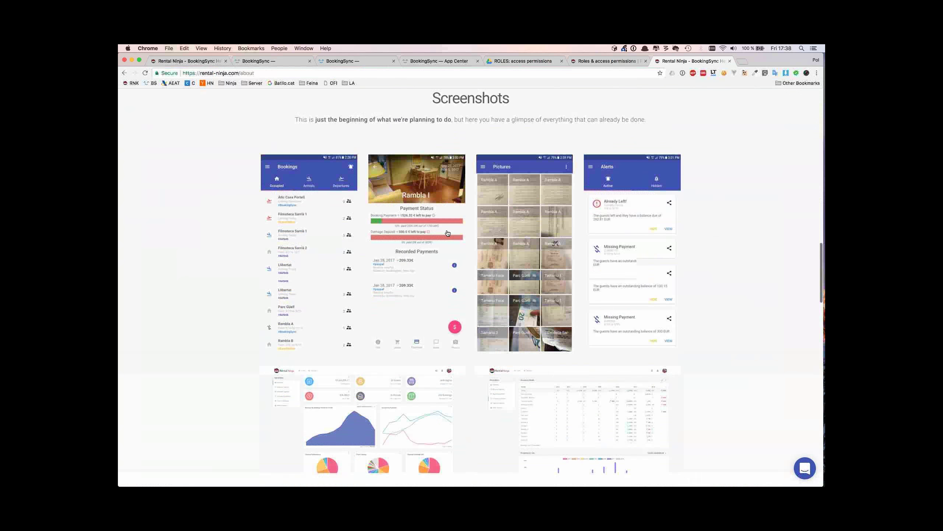
pyautogui.scroll(-3, 298, 412)
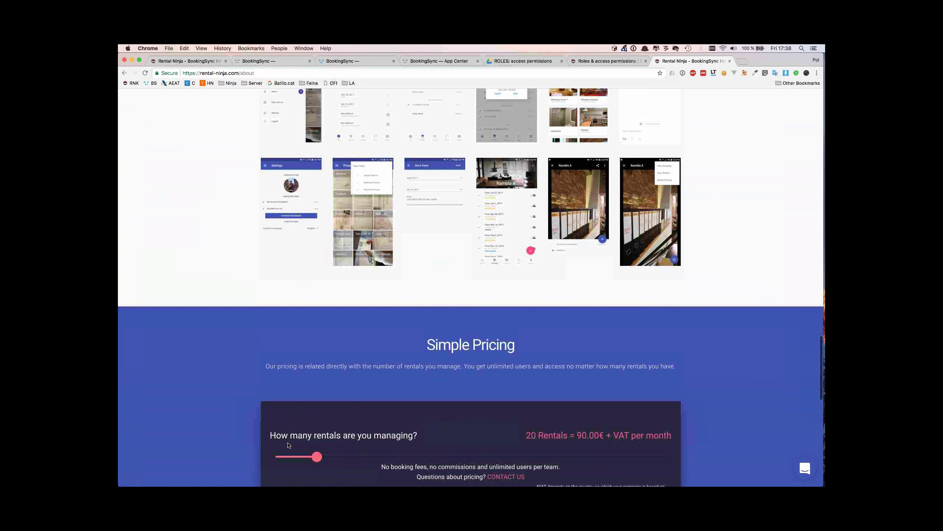
pyautogui.scroll(2, 288, 395)
pyautogui.scroll(-2, 289, 395)
pyautogui.scroll(4, 289, 394)
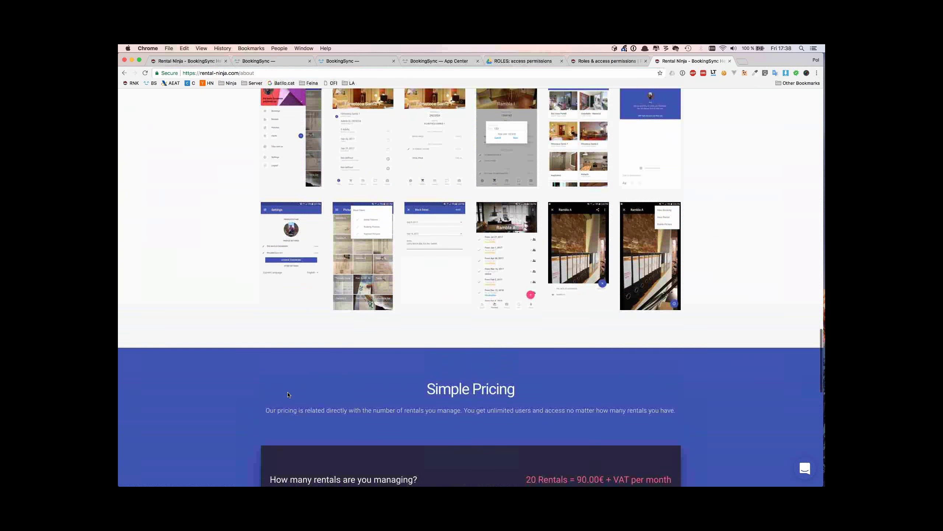
pyautogui.scroll(1, 288, 394)
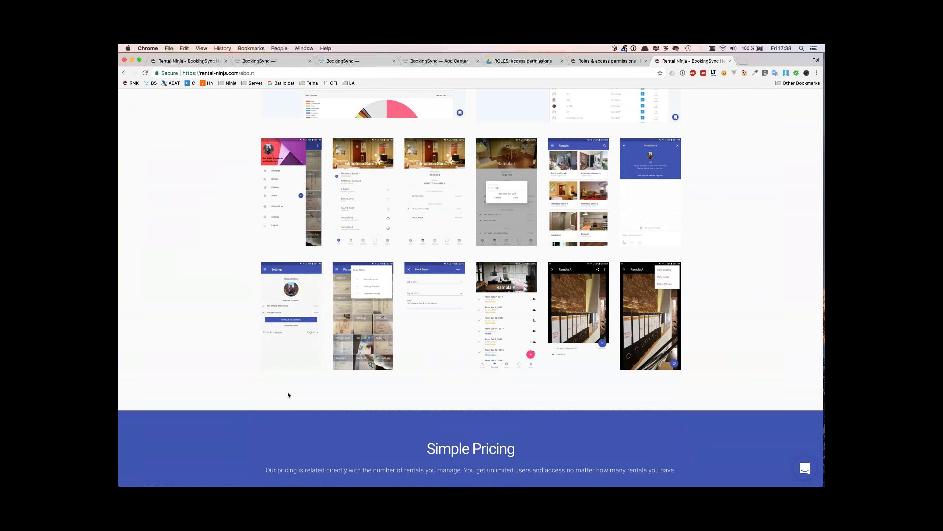
pyautogui.scroll(-10, 287, 394)
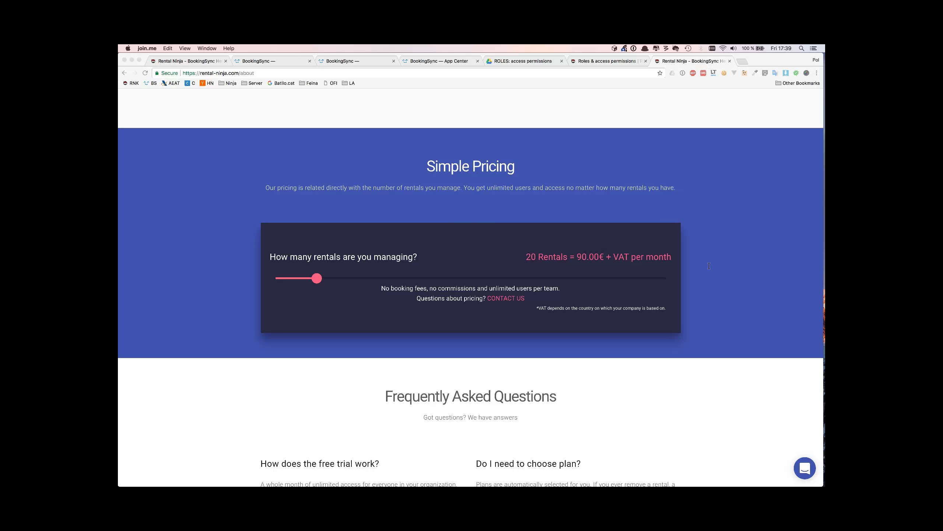
pyautogui.click(467, 252)
pyautogui.click(309, 279)
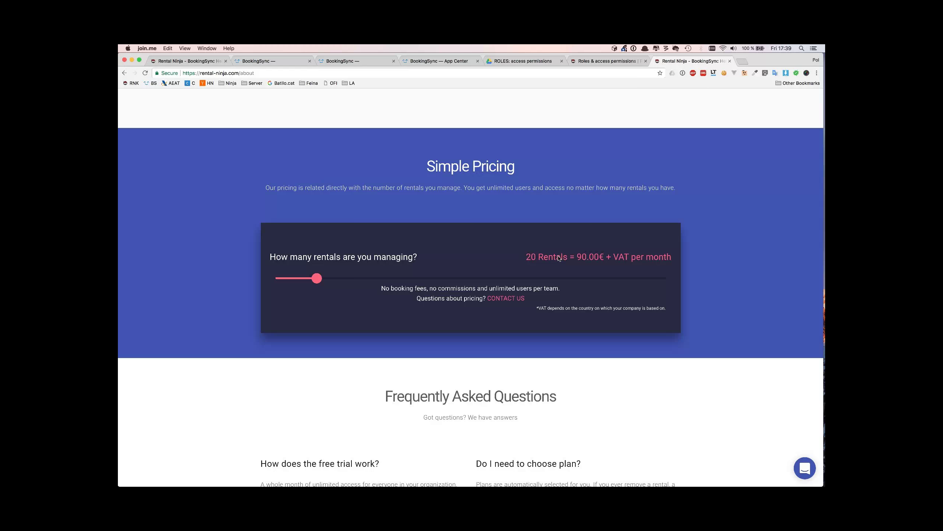
# Scroll the about page back up to the VR Management Made Easy headline
pyautogui.scroll(10, 421, 189)
pyautogui.scroll(15, 422, 188)
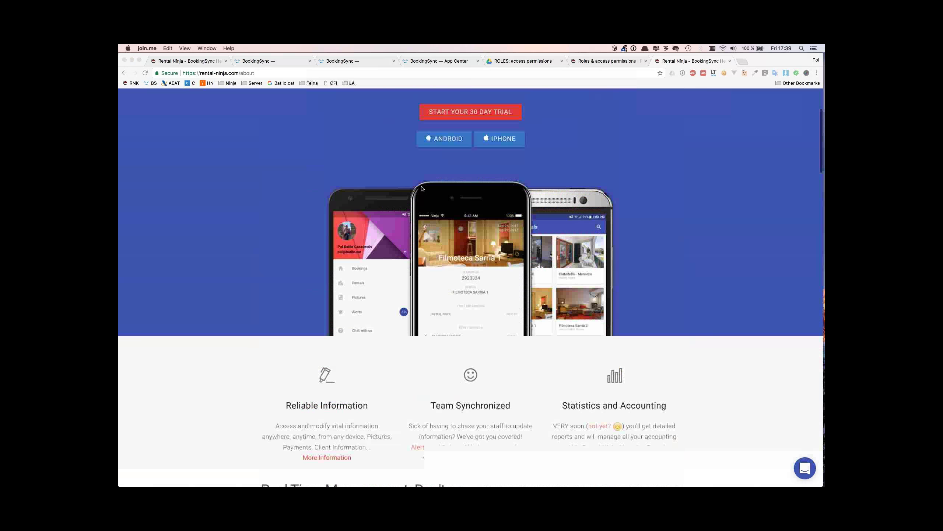
pyautogui.scroll(3, 422, 188)
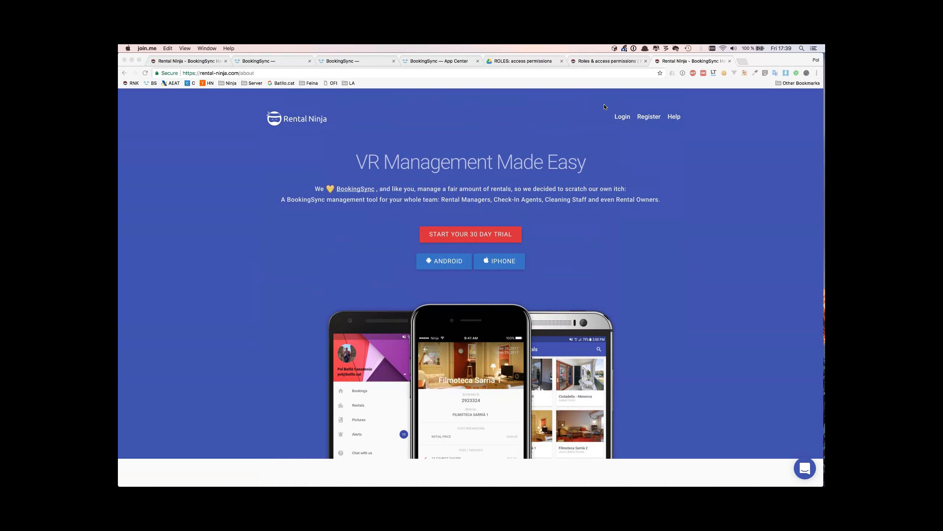